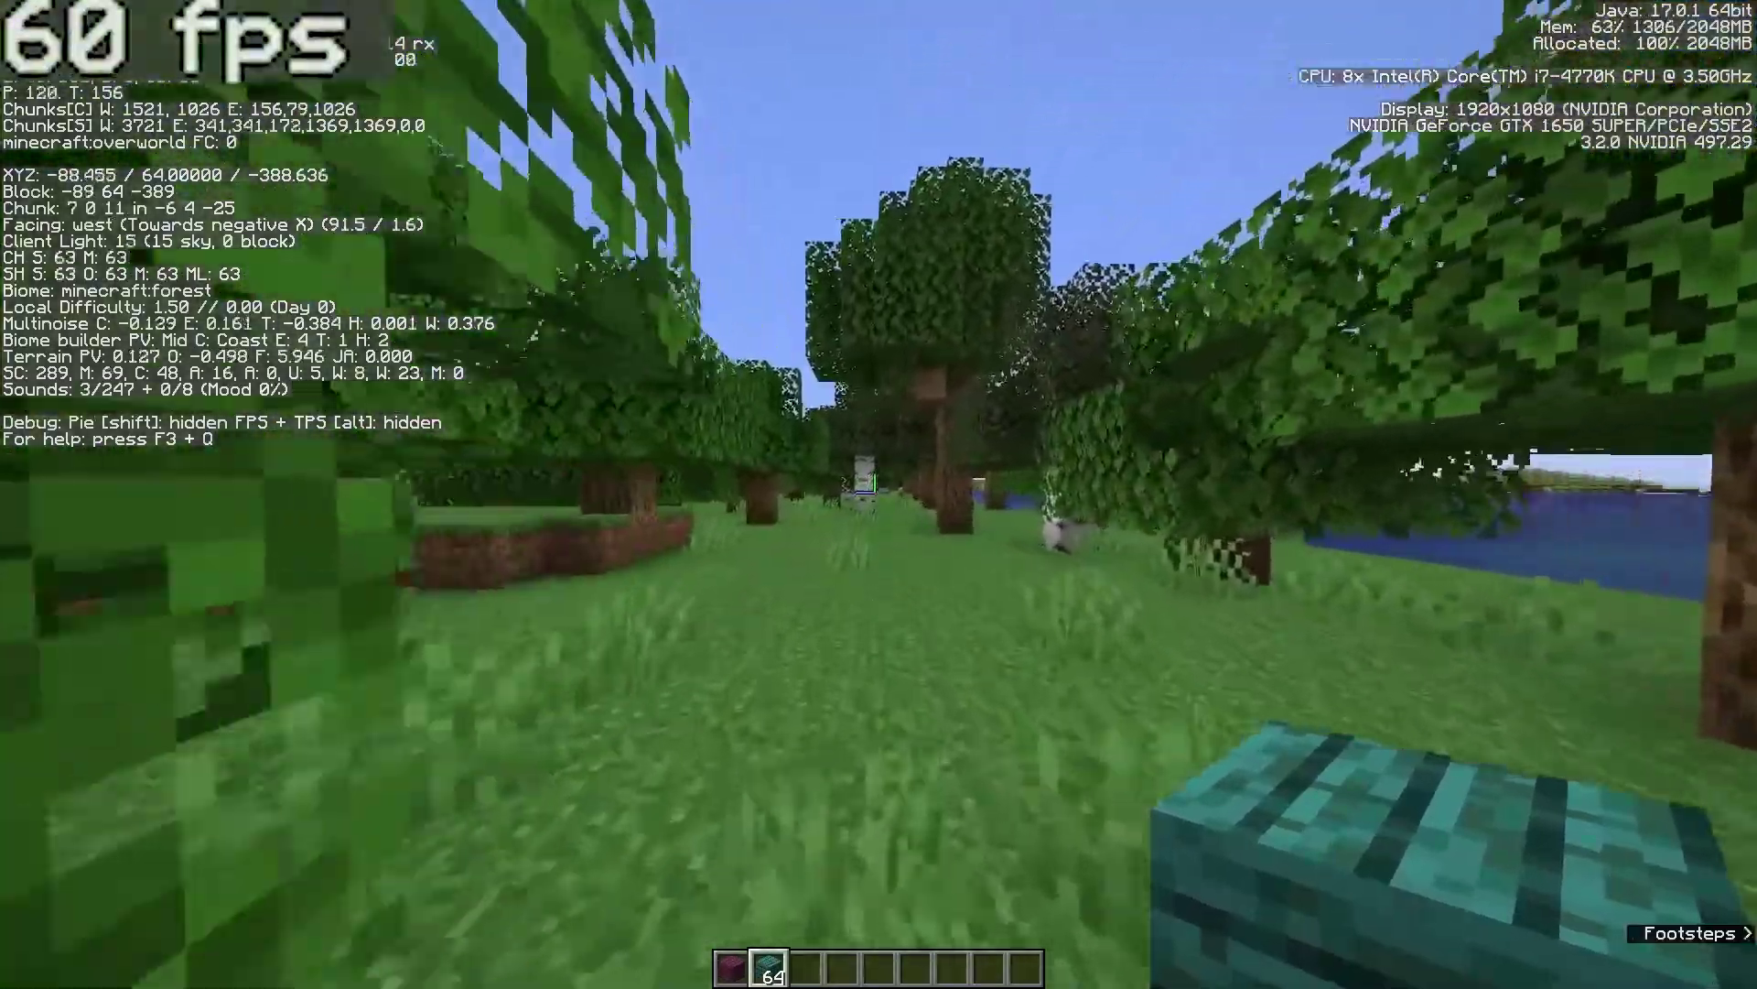
key("w")
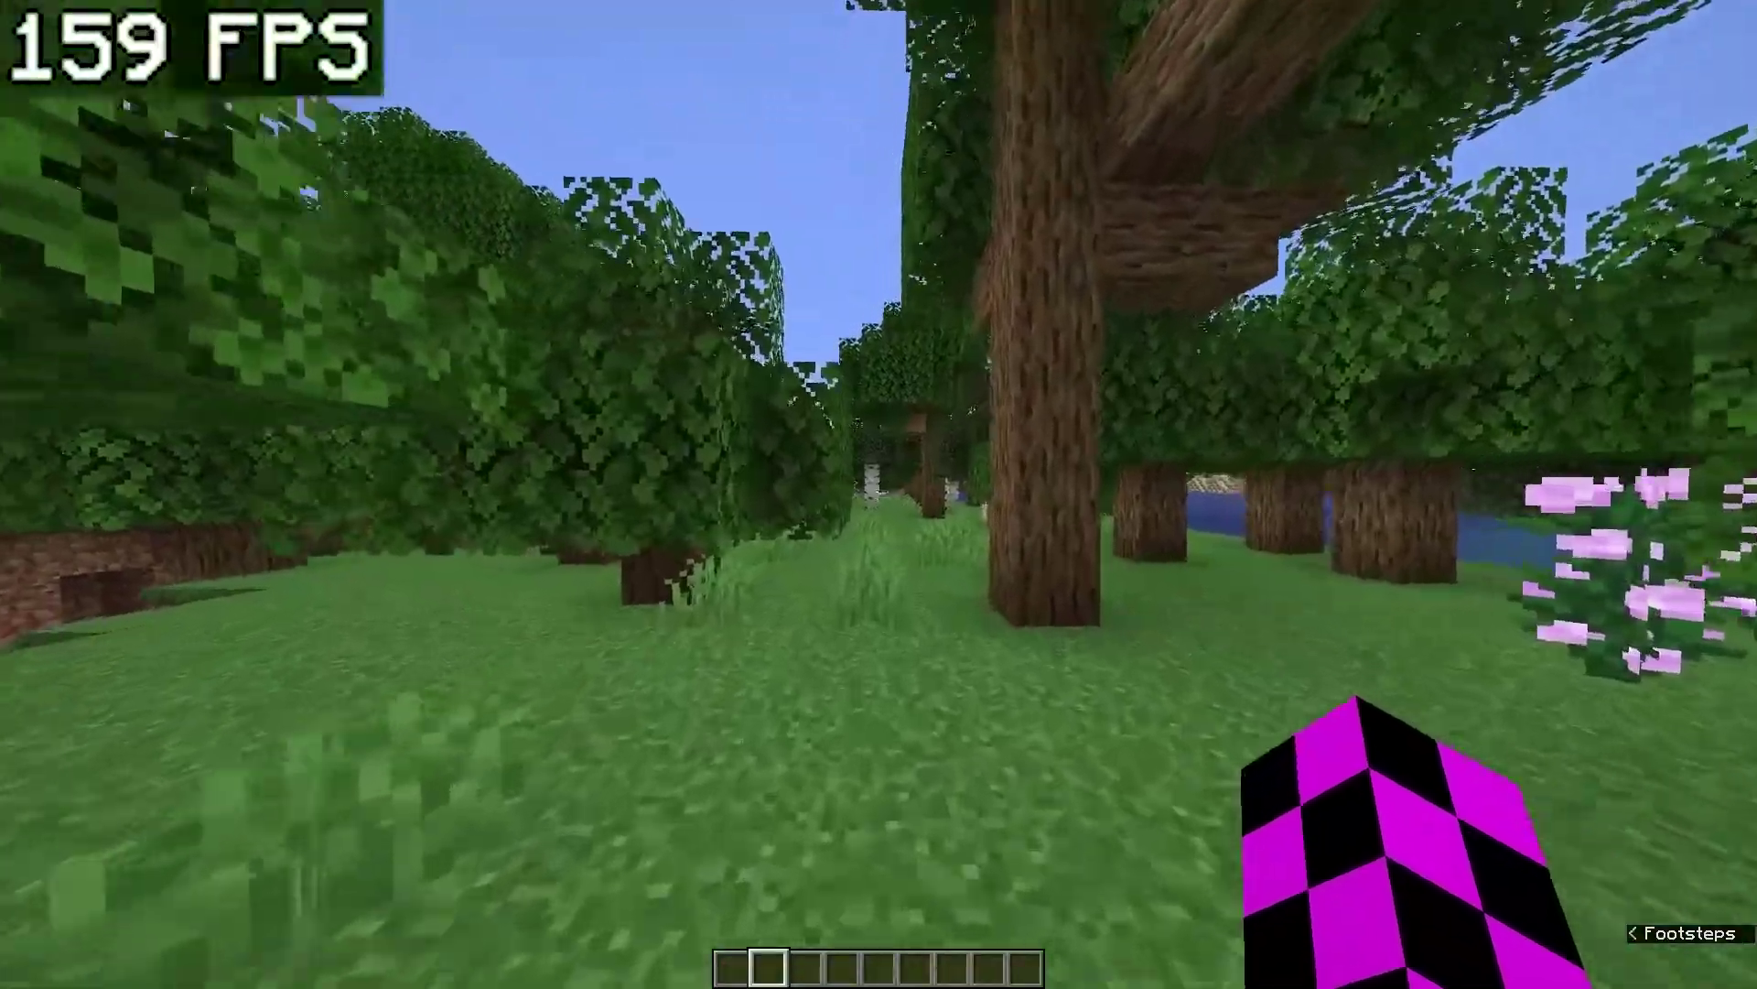
Step: Walk the player forward through the forest beside the water toward the trees
key("w")
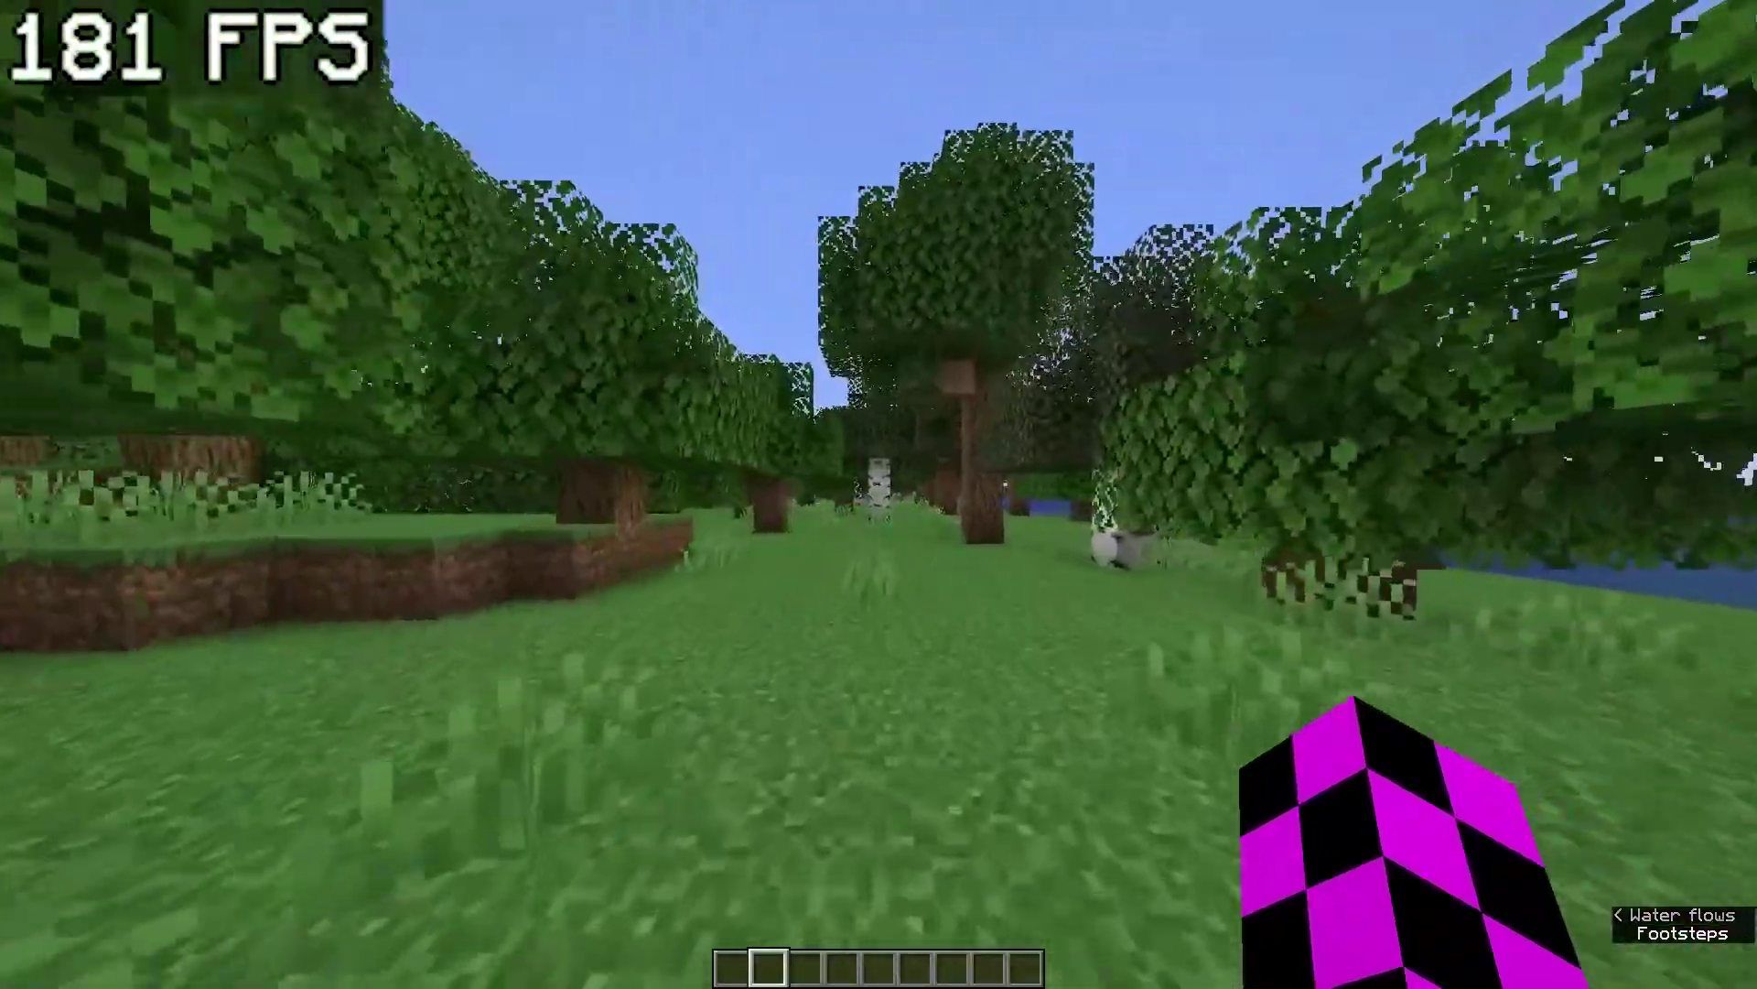
key("w")
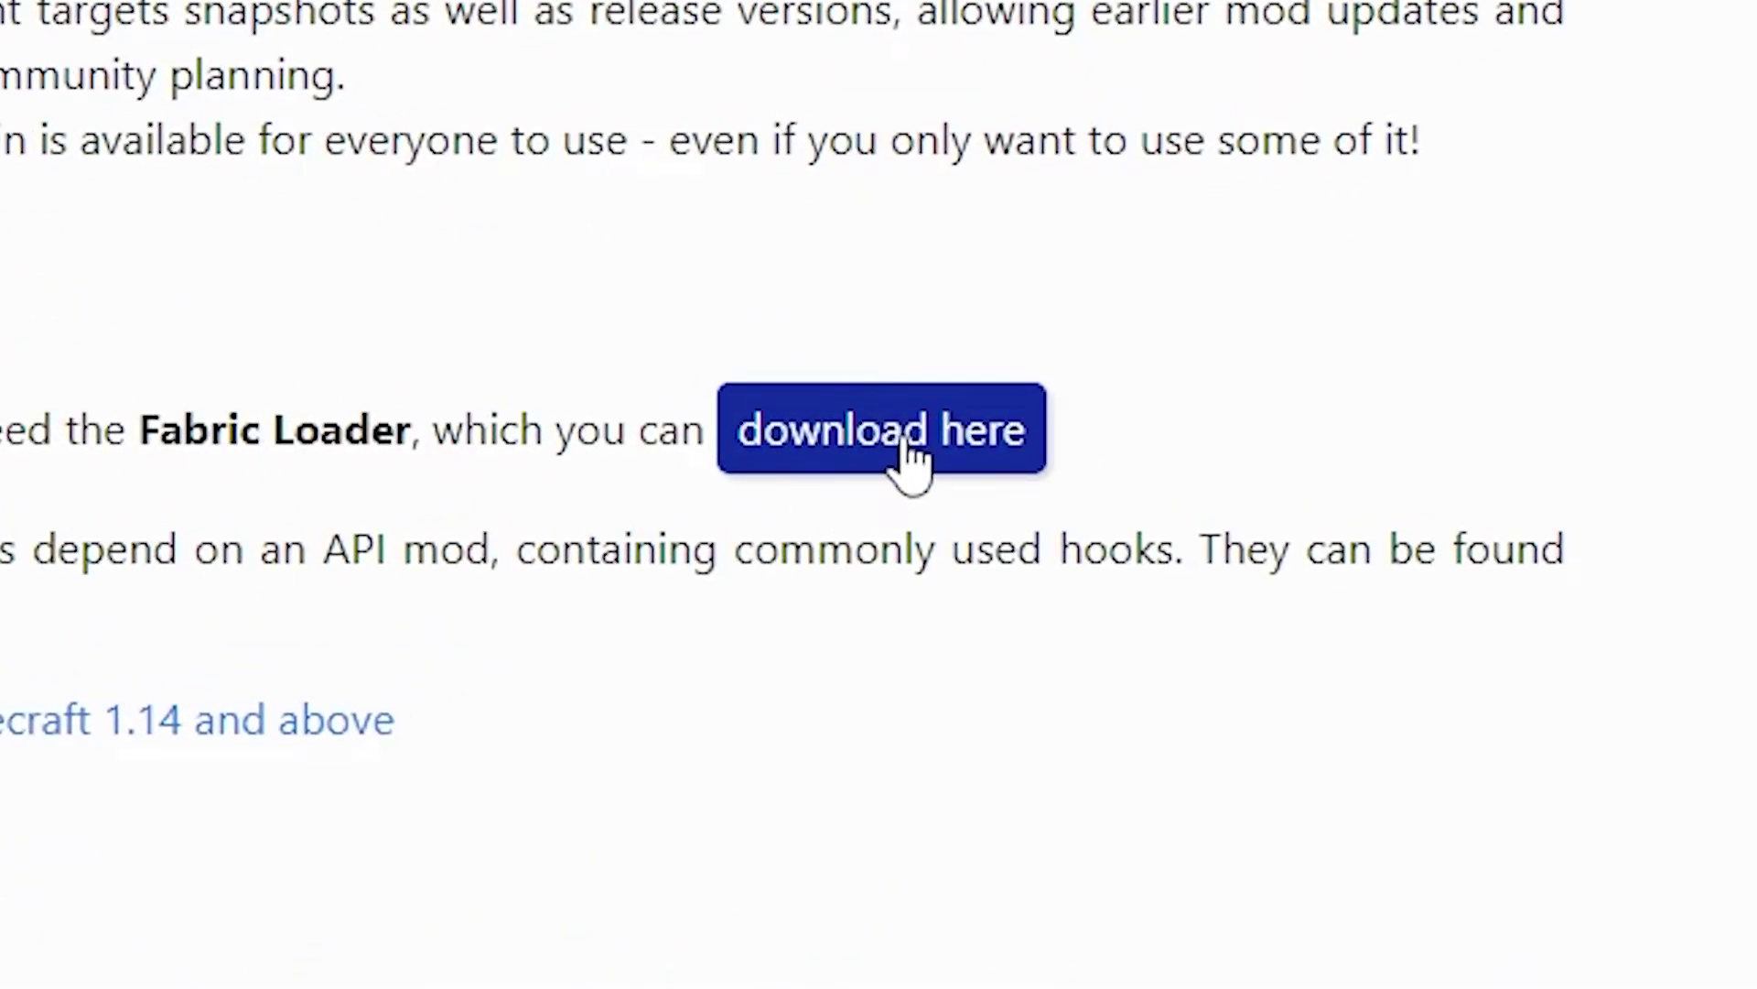
Step: Open the Fabric Loader installation page for the Minecraft Launcher
left_click(910, 461)
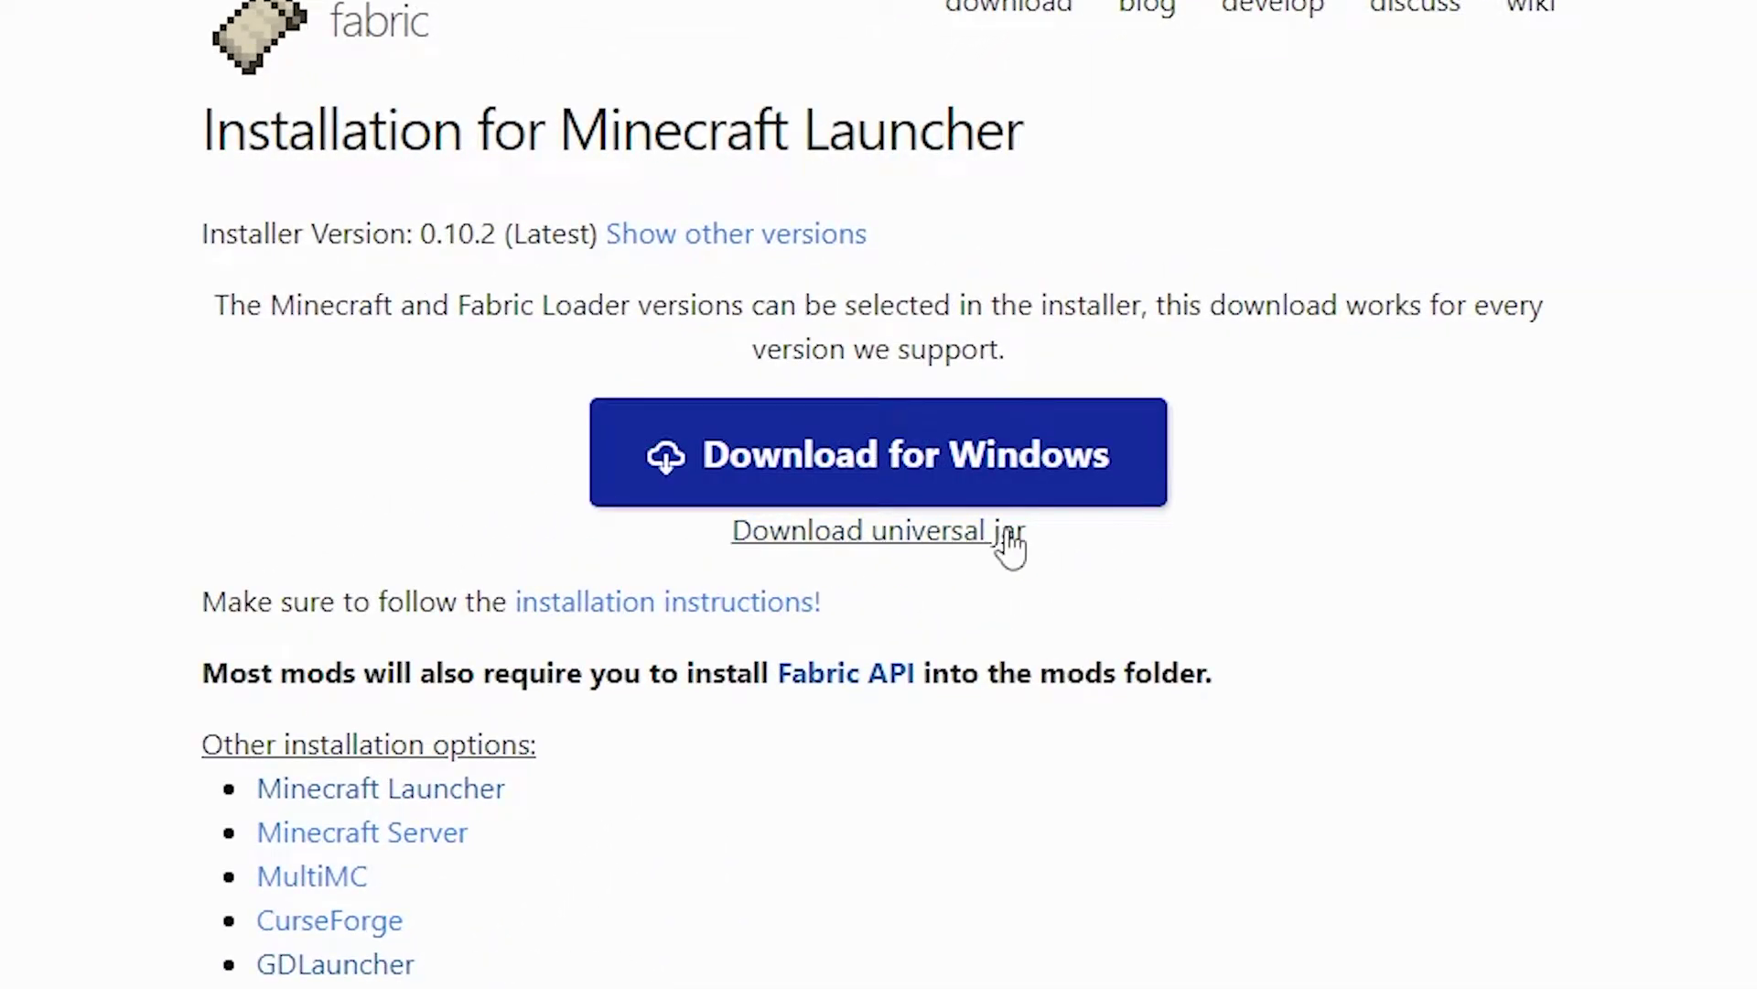
Step: Open the Fabric installer and keep Minecraft 1.18.1 with loader 0.12.12
left_click(174, 925)
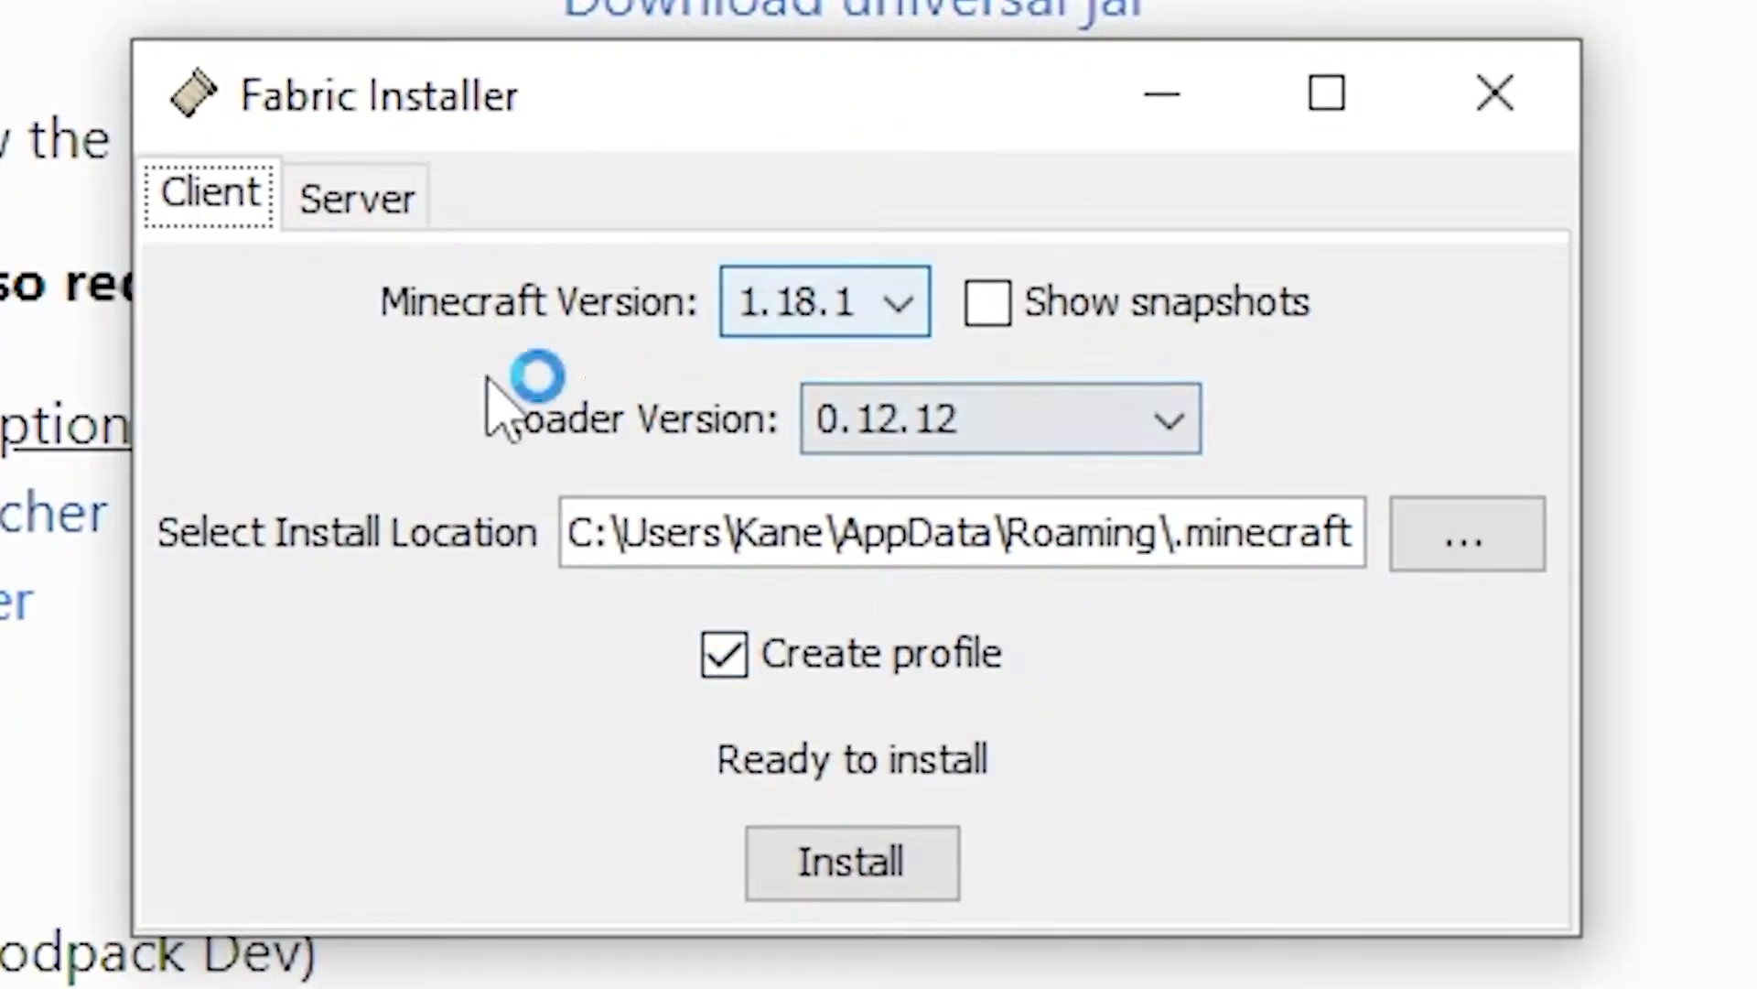
left_click(879, 314)
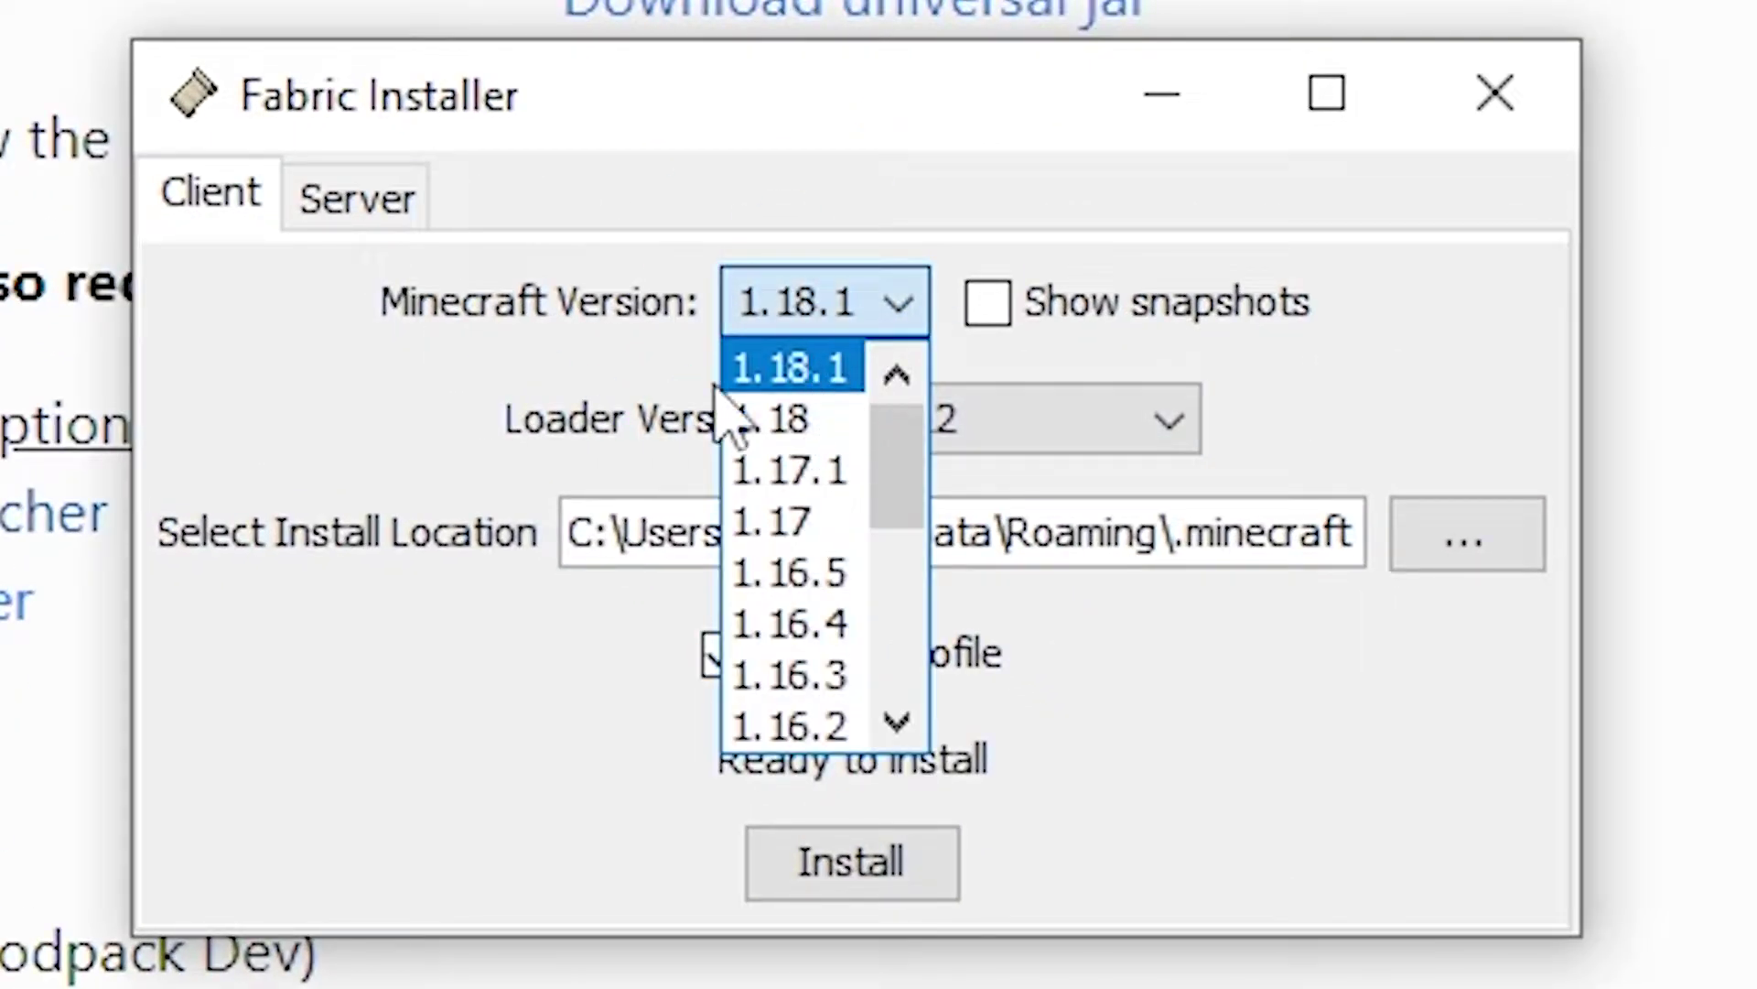
left_click(821, 371)
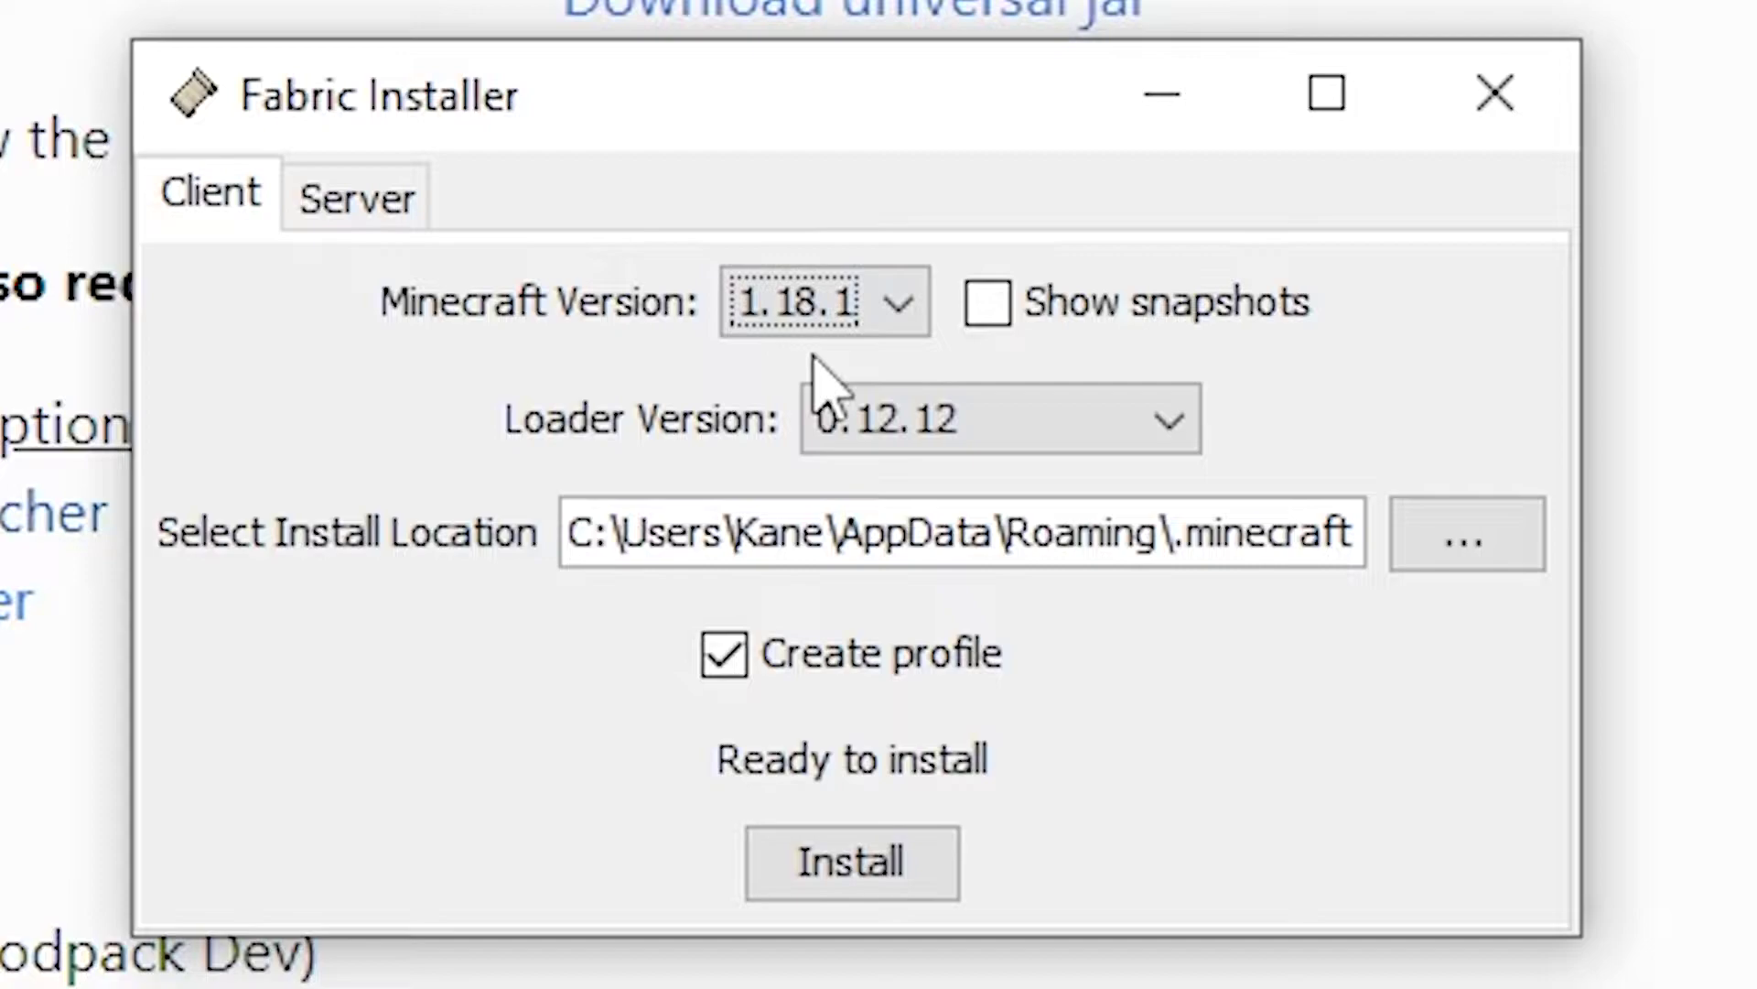
left_click(1039, 428)
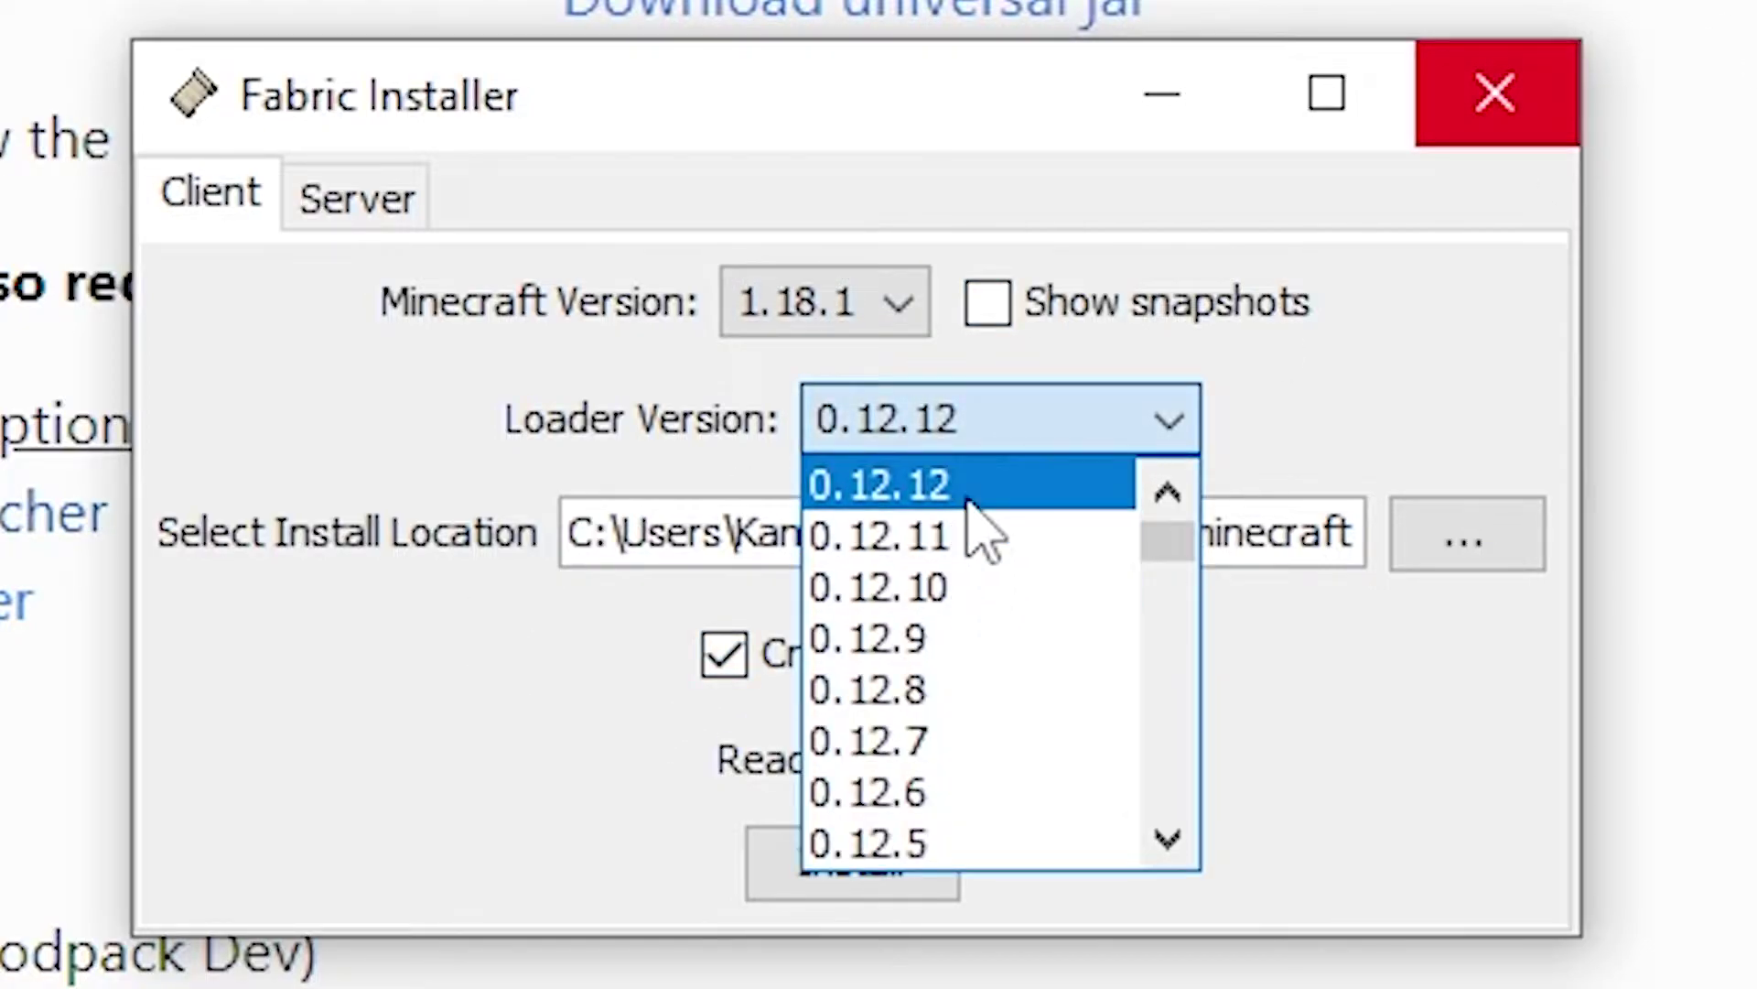
left_click(969, 501)
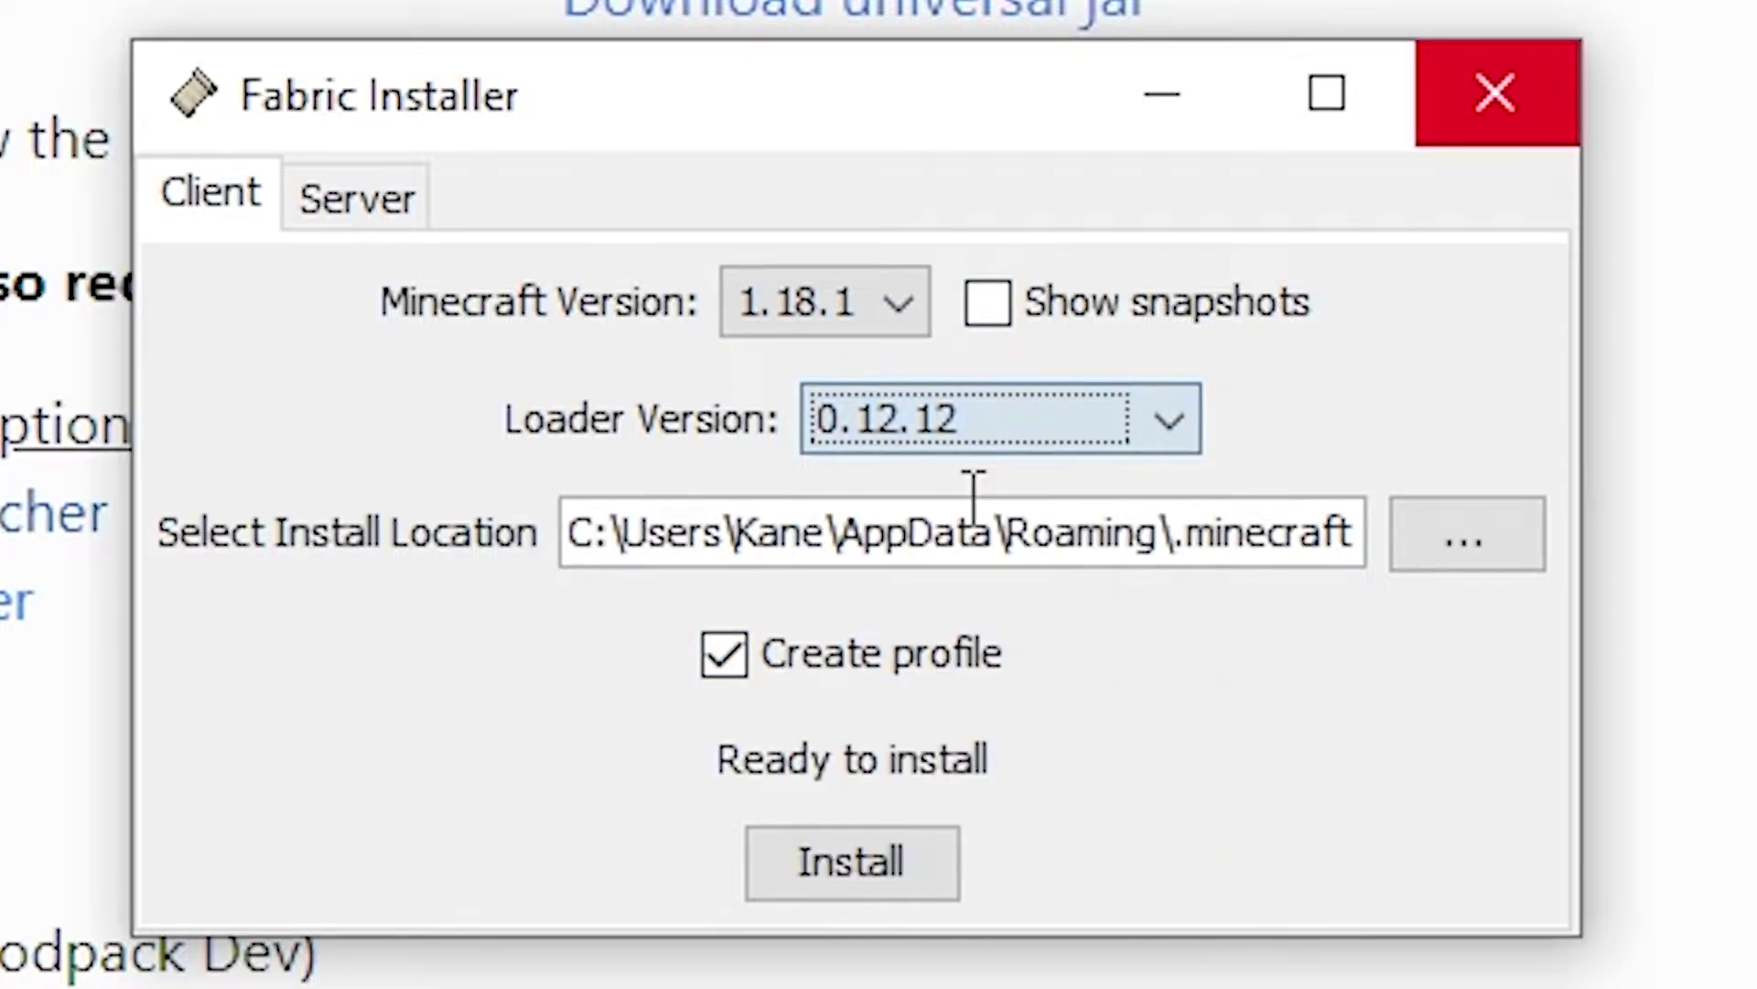
Step: Install the loader, dismiss the success message and close the installer
left_click(870, 873)
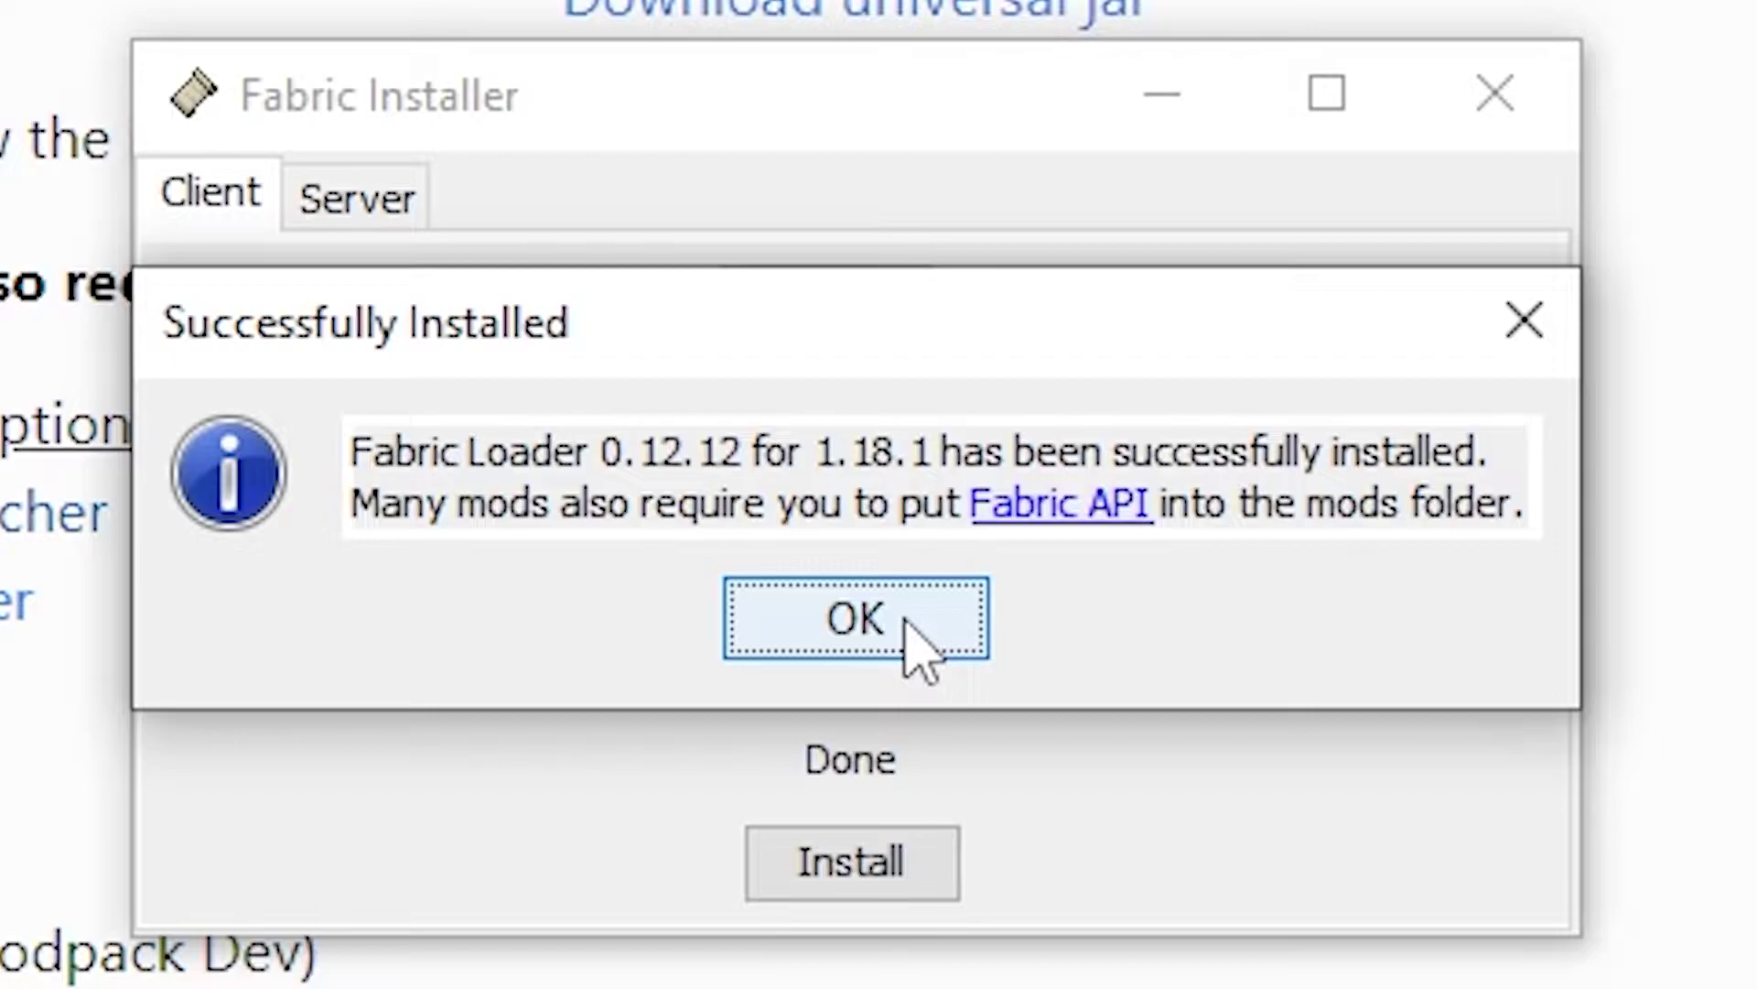
left_click(918, 642)
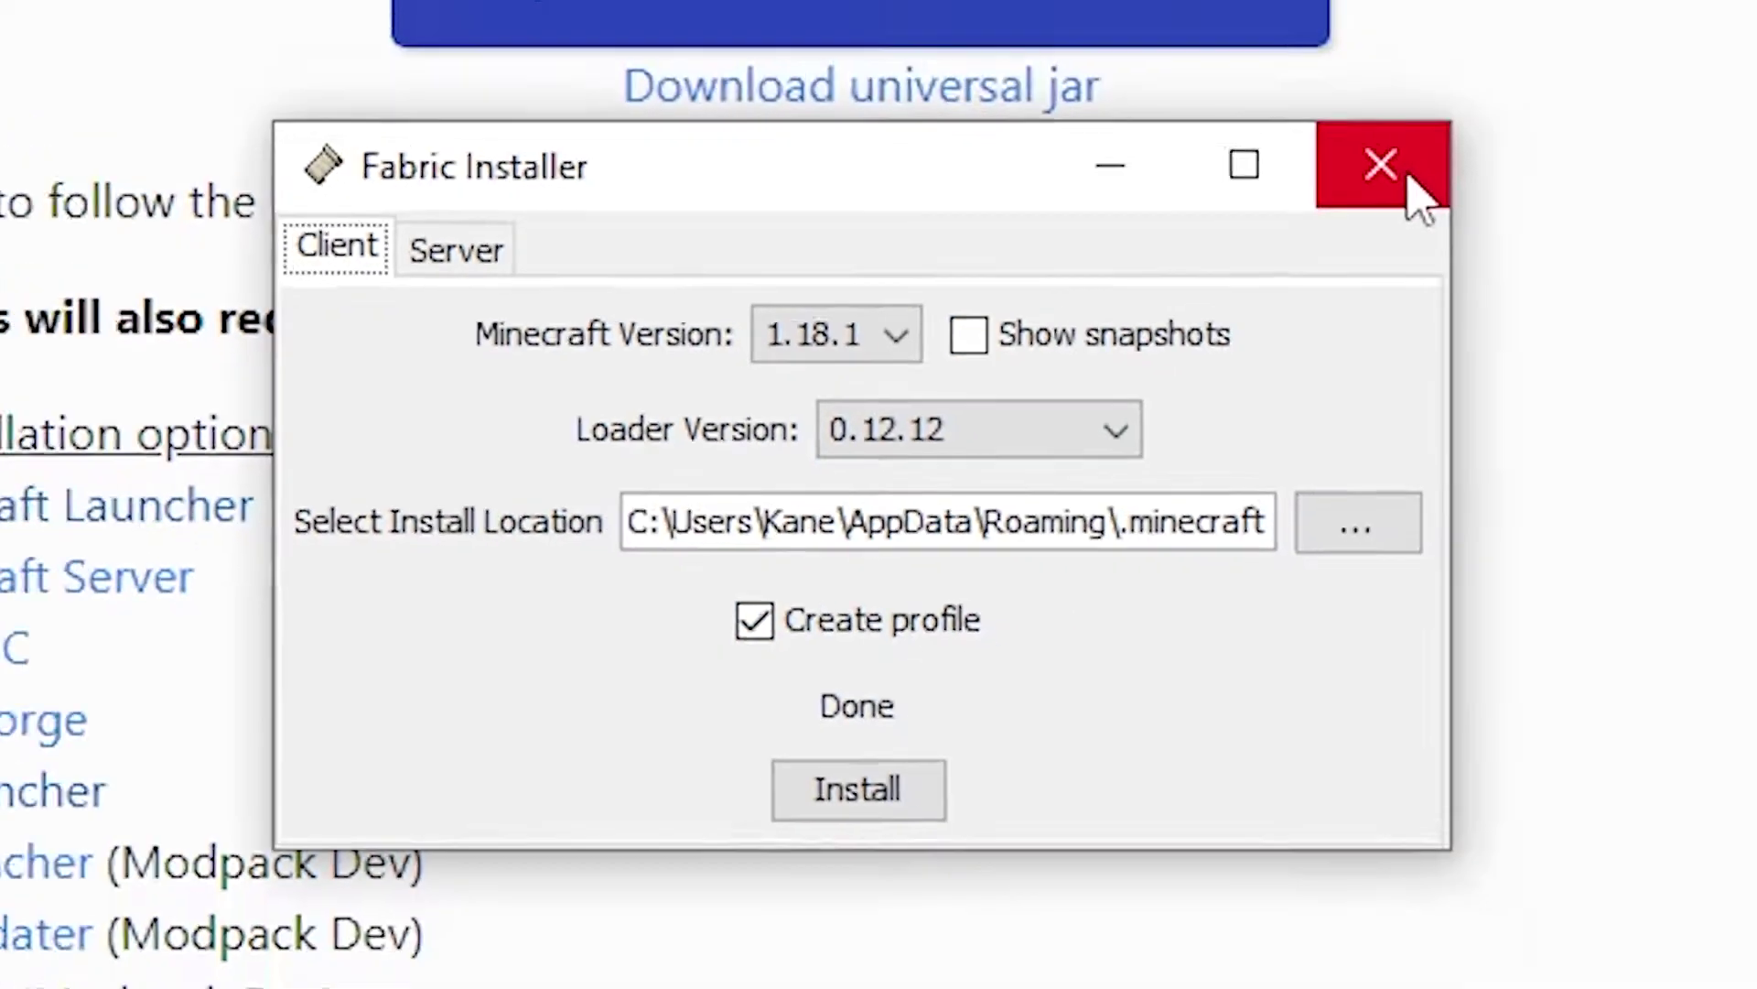
left_click(1534, 127)
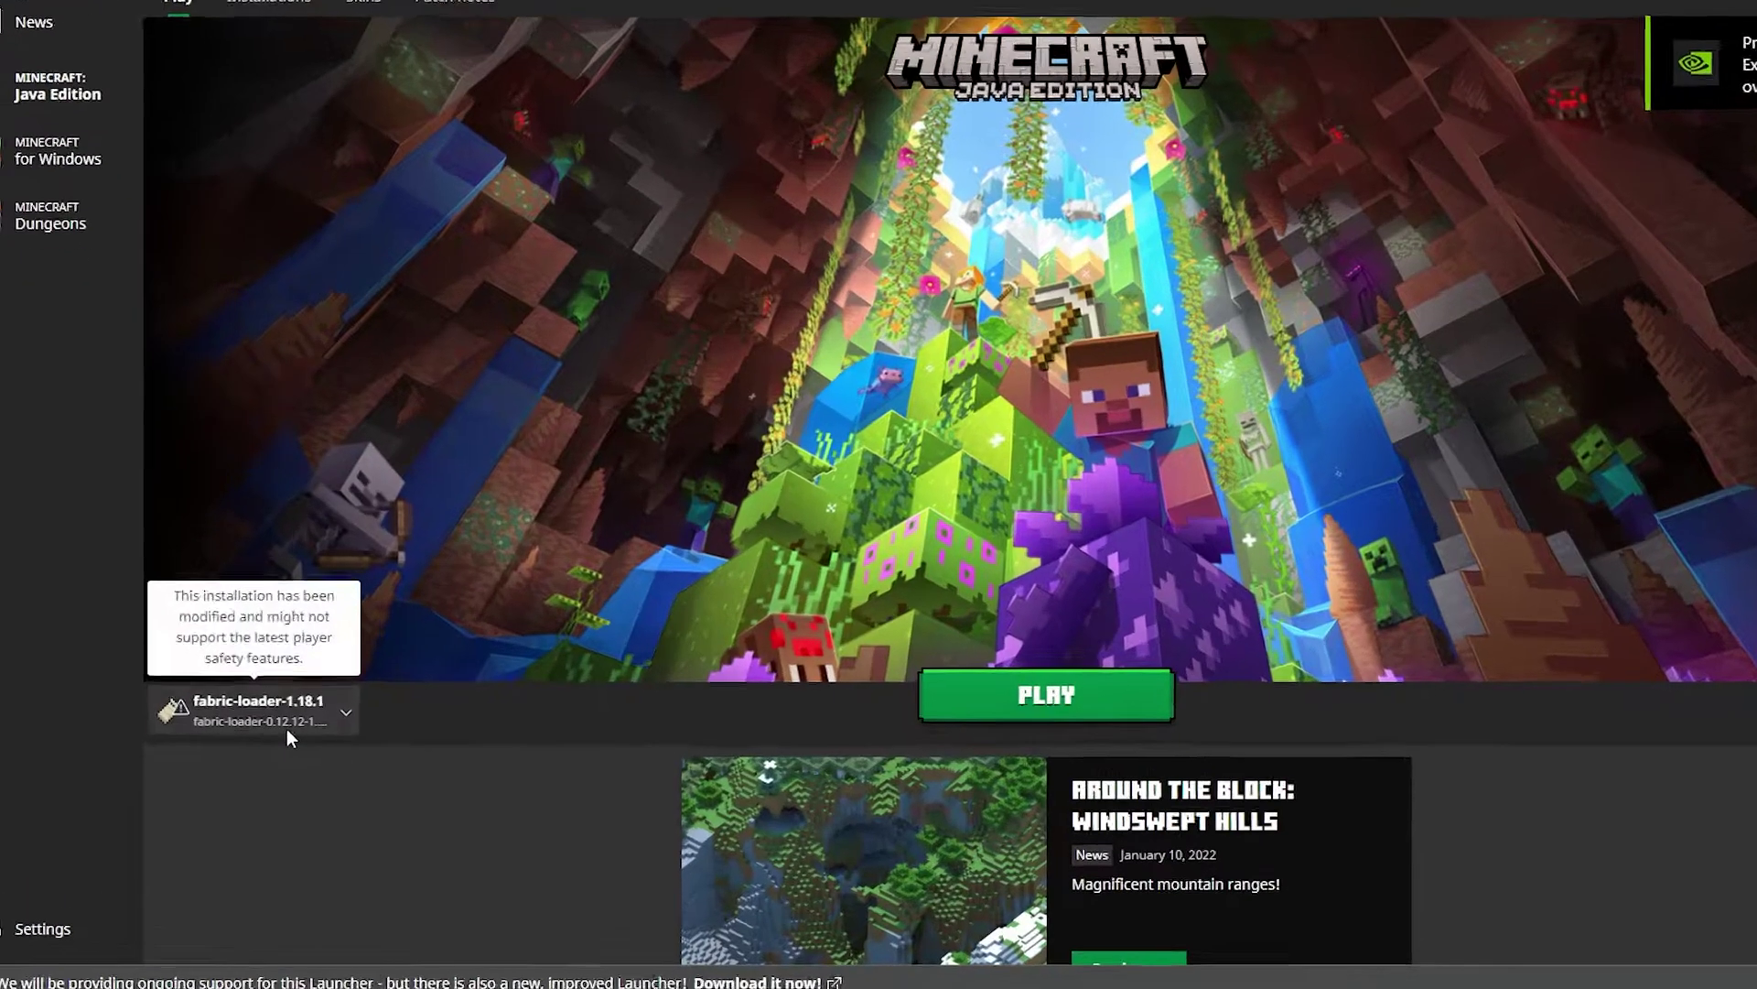
Step: Select the fabric-loader-1.18.1 installation in the launcher
left_click(240, 725)
left_click(331, 465)
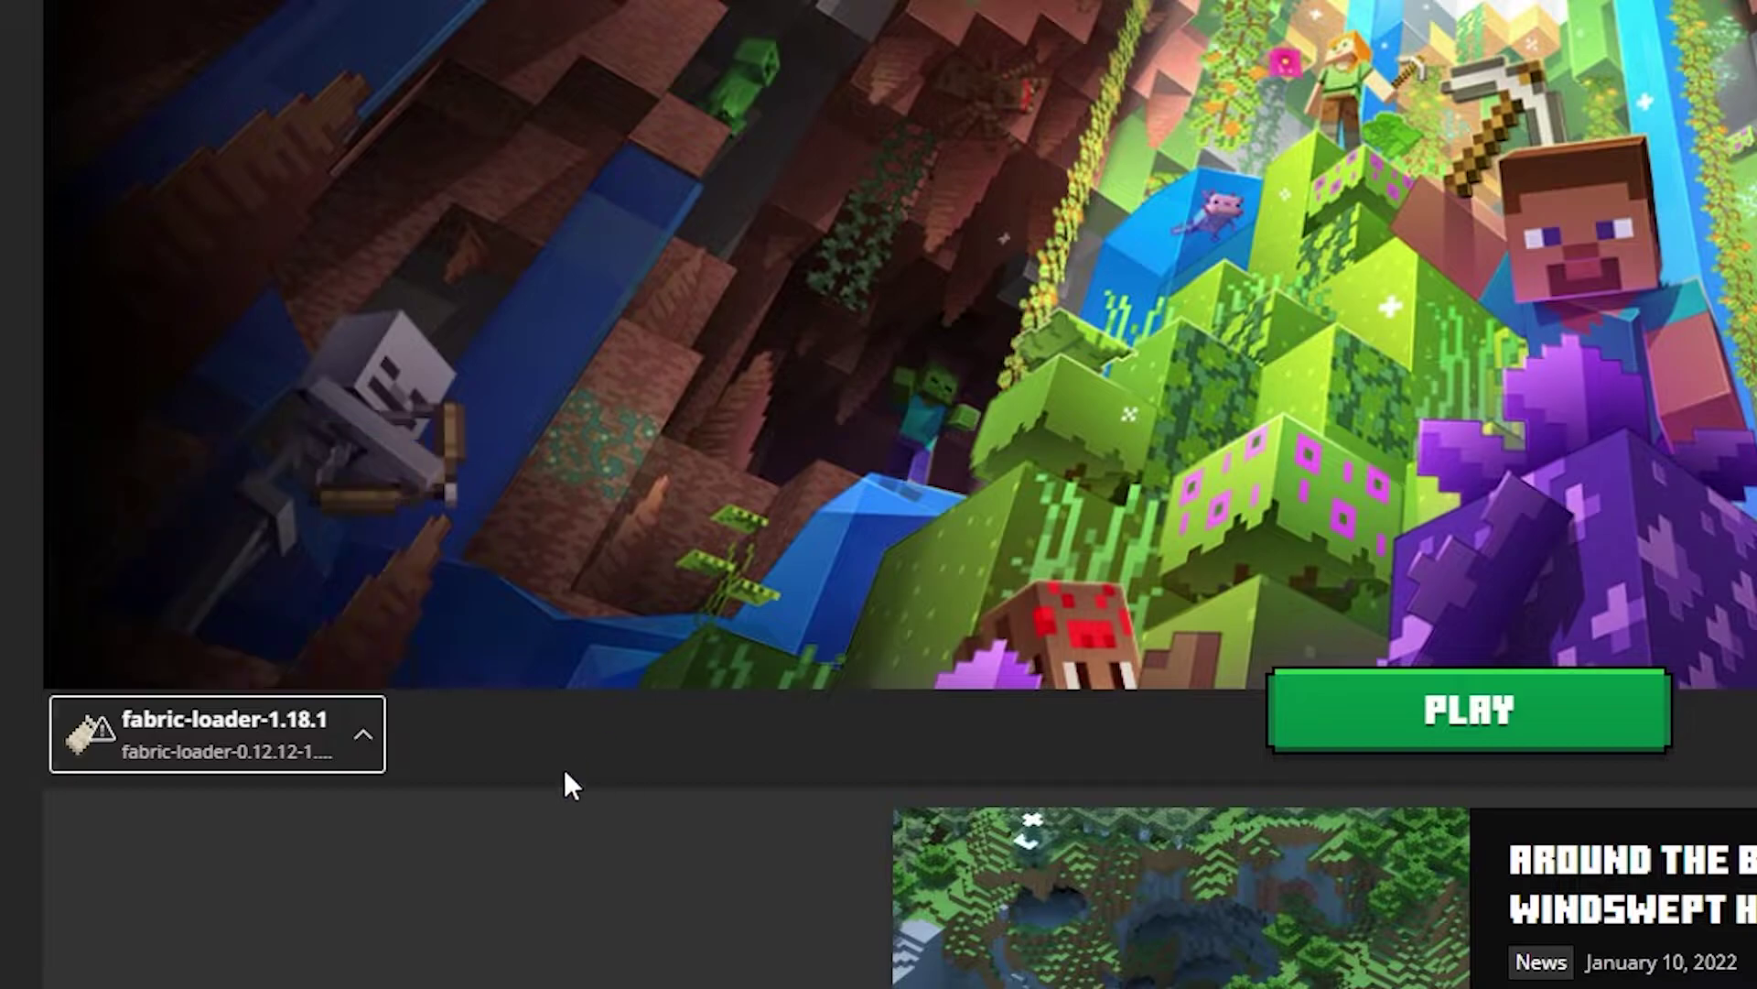
left_click(263, 740)
left_click(265, 739)
left_click(228, 466)
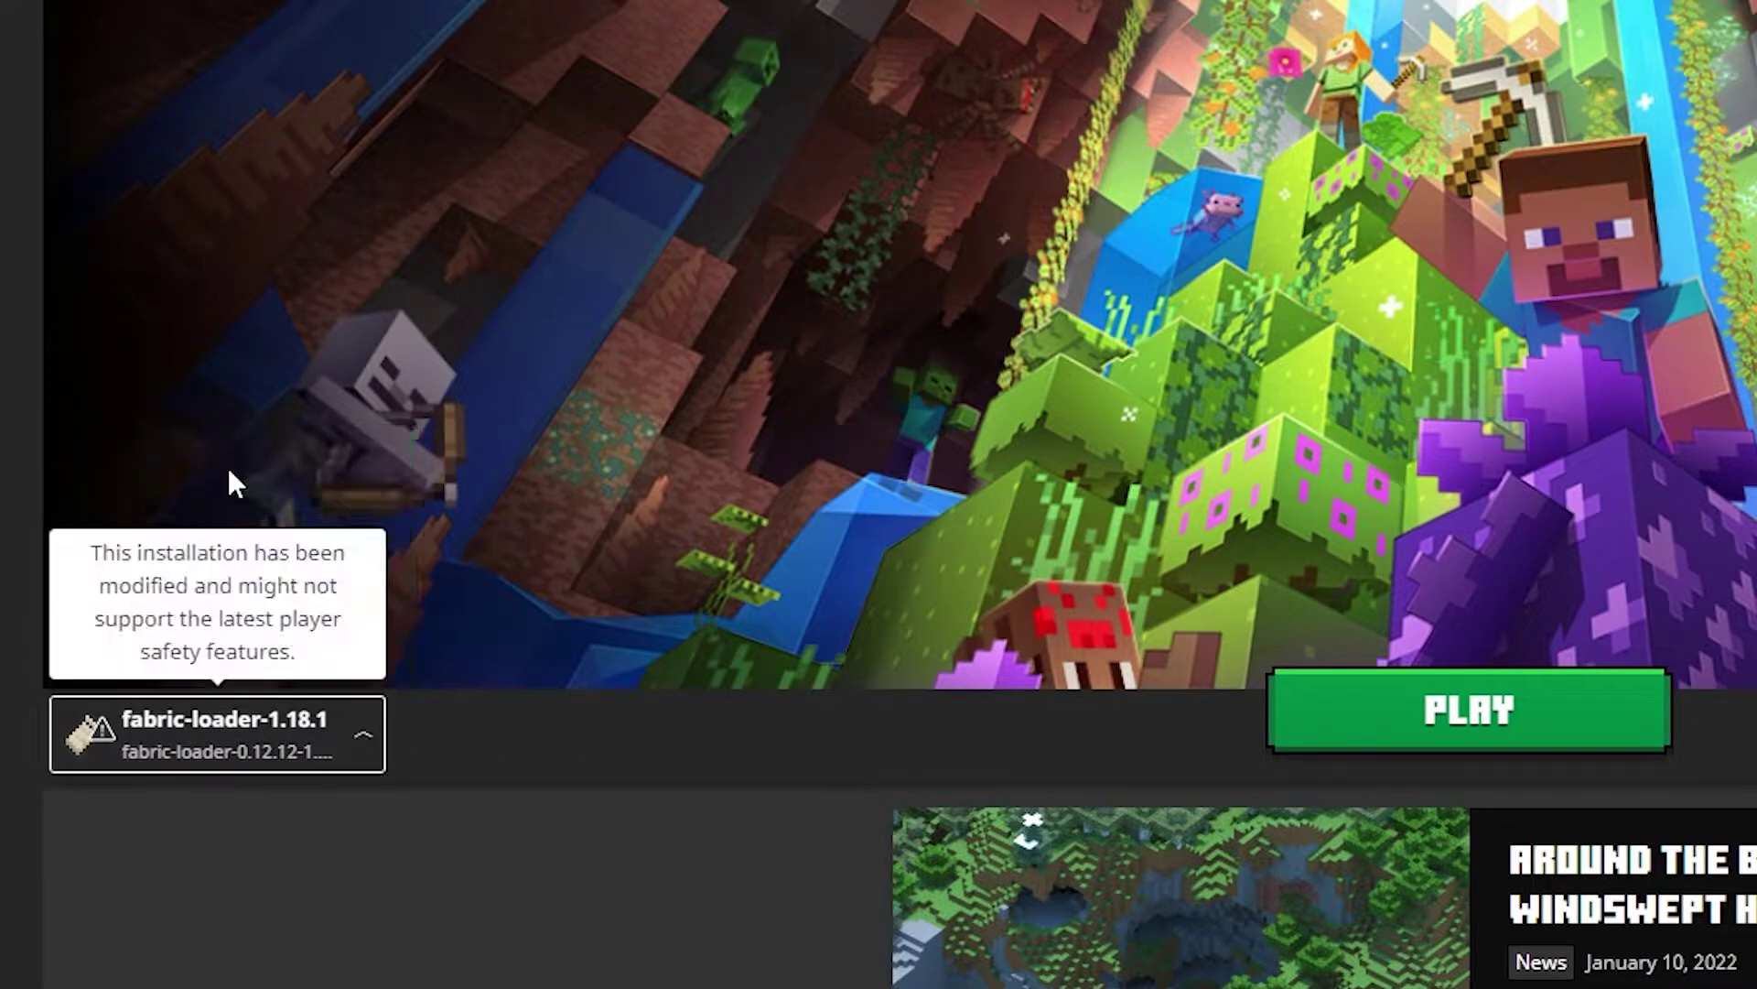
Step: Play it, ticking 'I understand the risks' to silence future modified-install warnings
left_click(1415, 715)
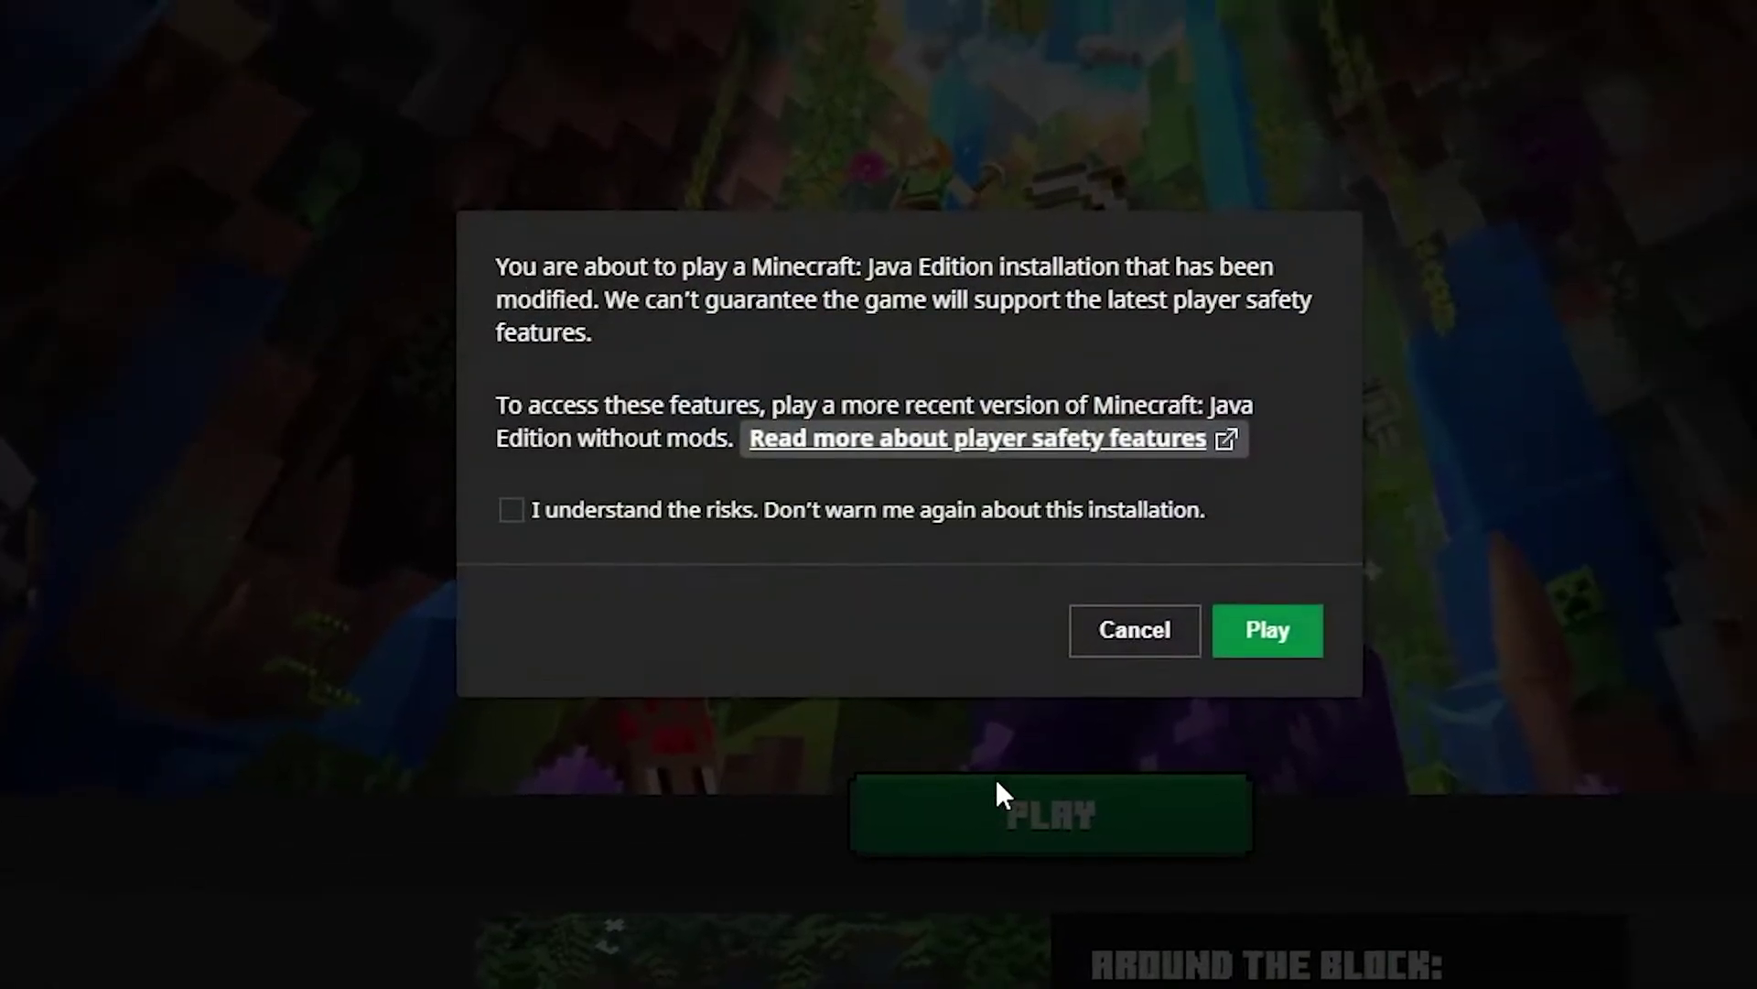
left_click(511, 509)
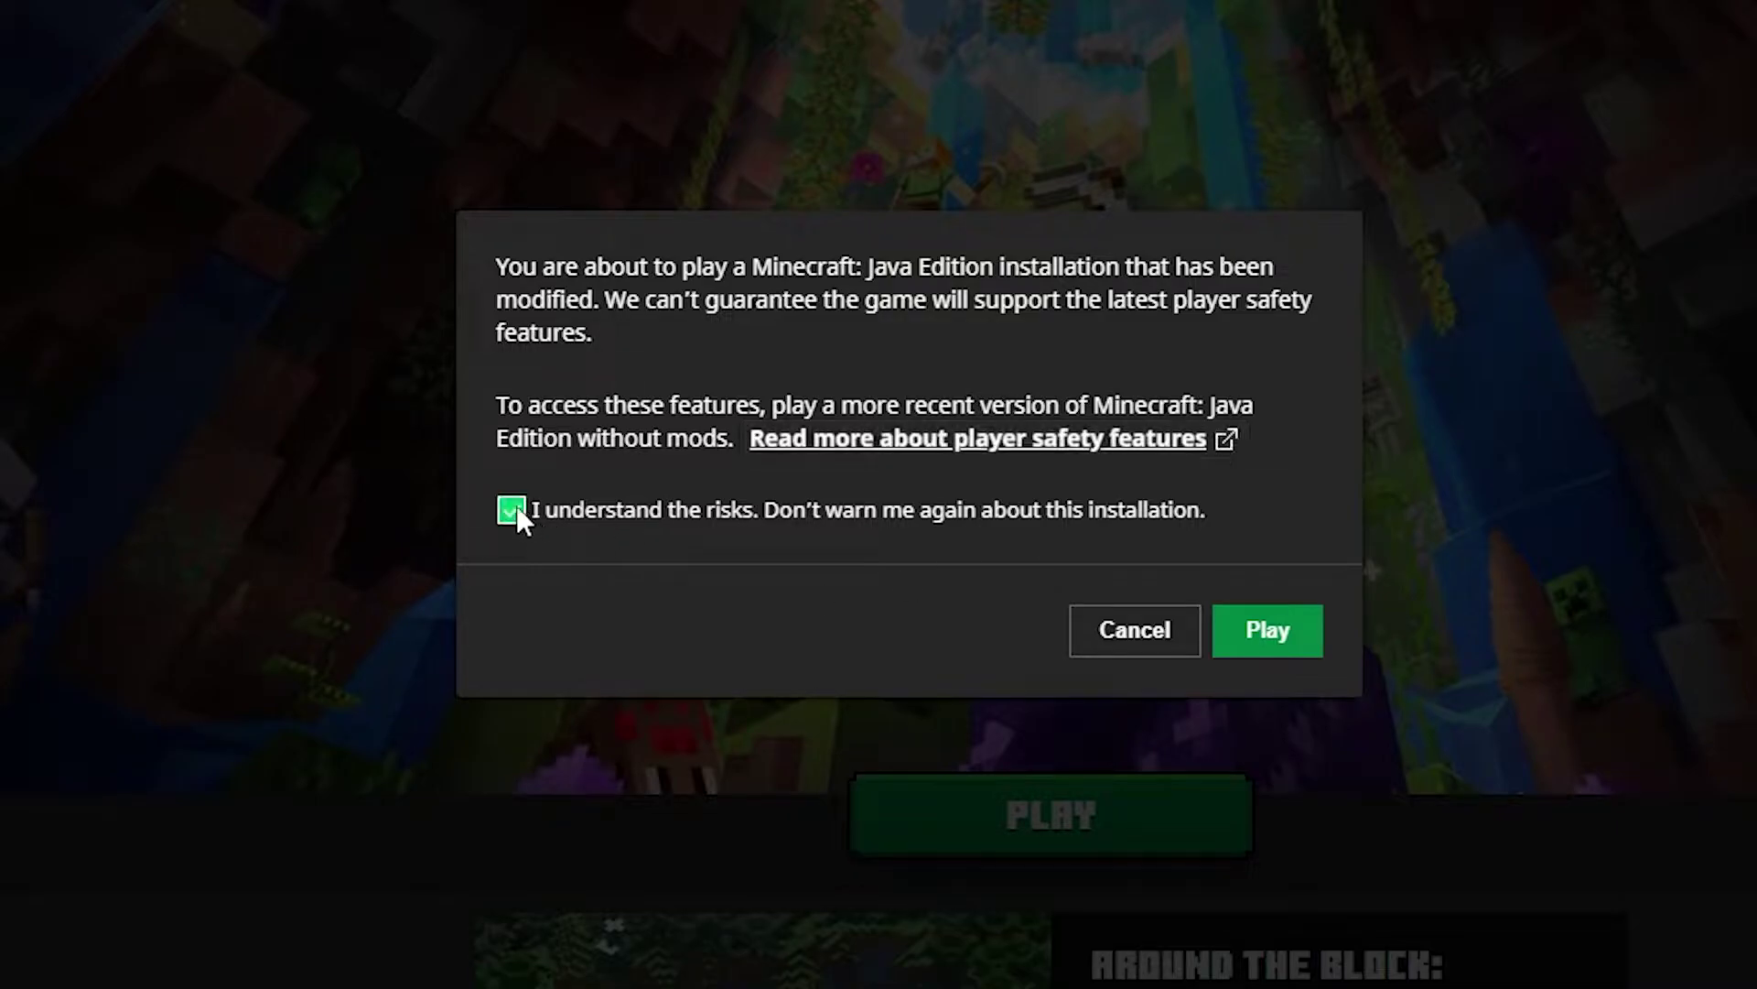
left_click(1261, 646)
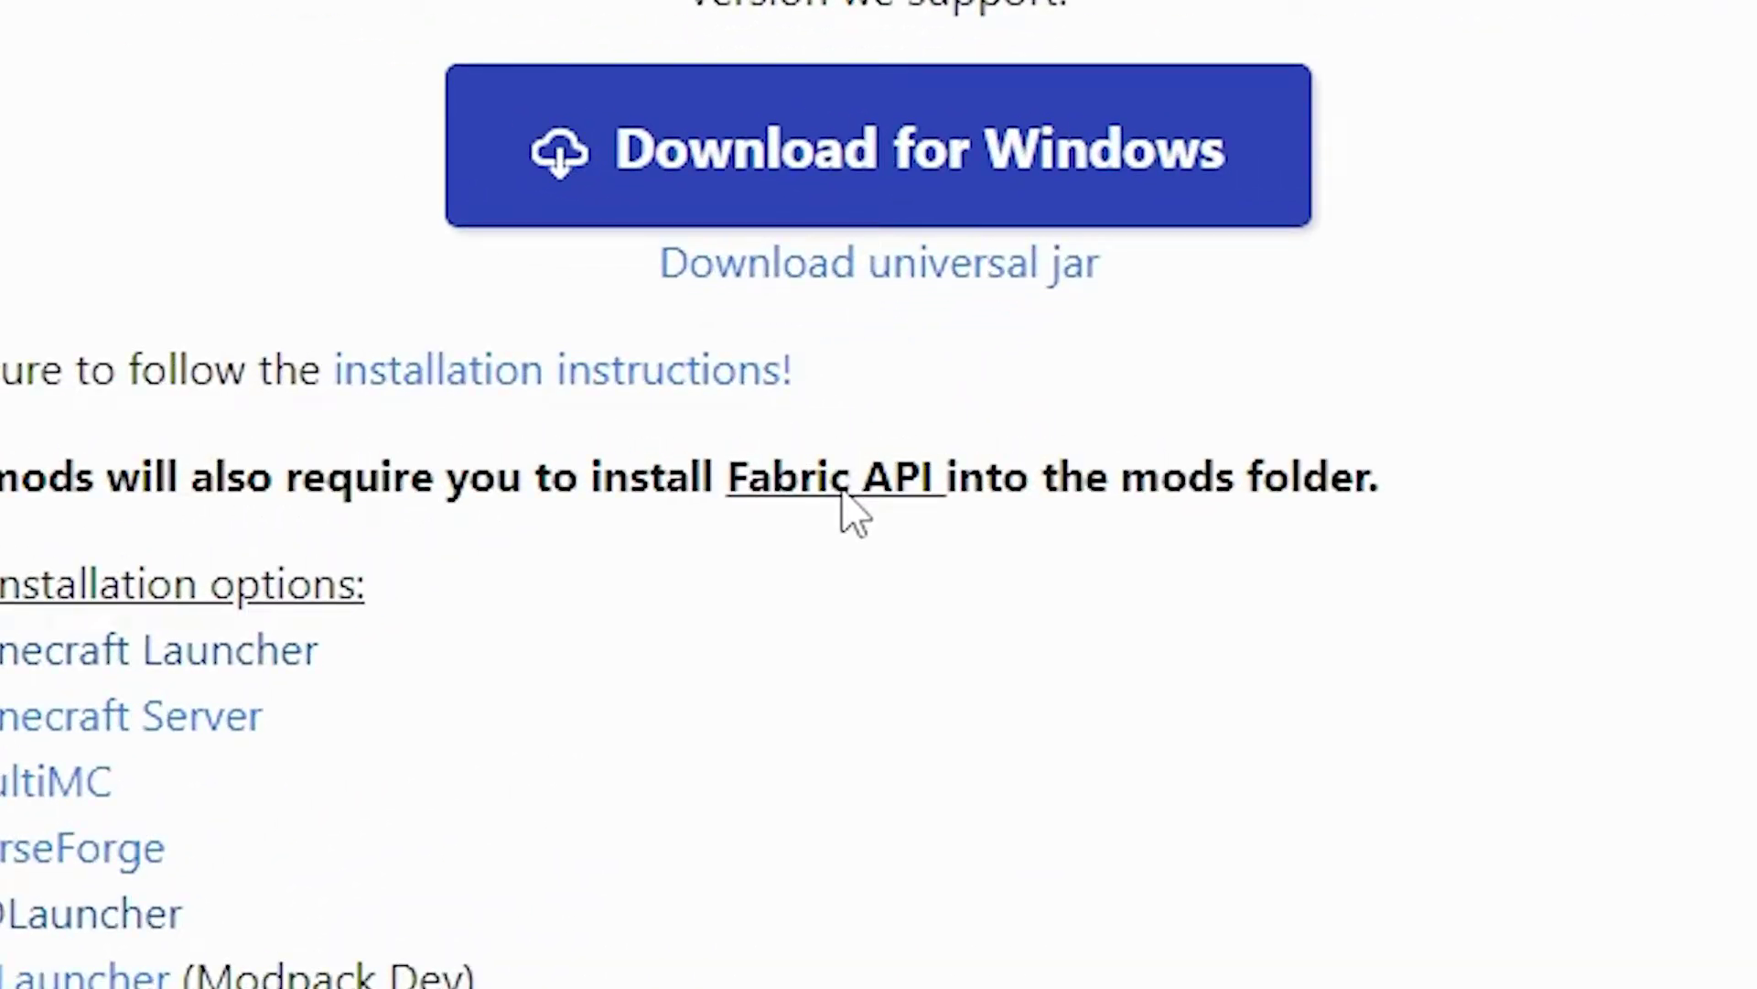
Step: Open Fabric API's full CurseForge file list and locate the 1.18.1 release 0.45.2
left_click(843, 494)
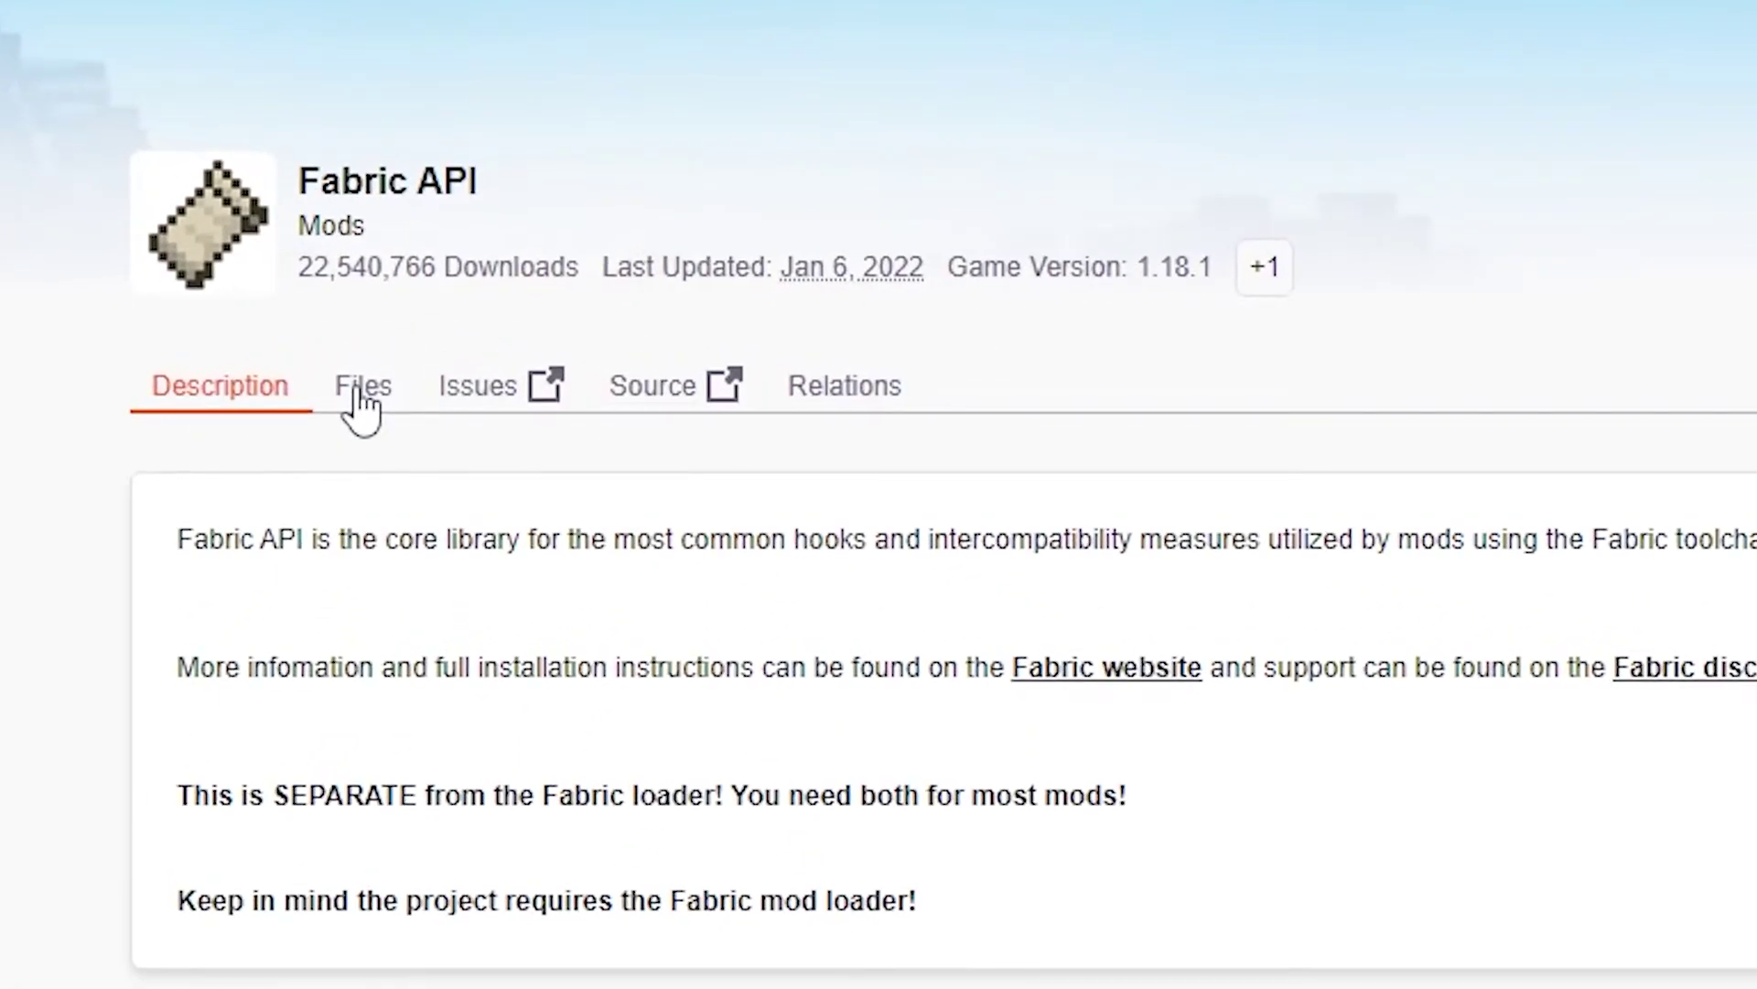
left_click(353, 399)
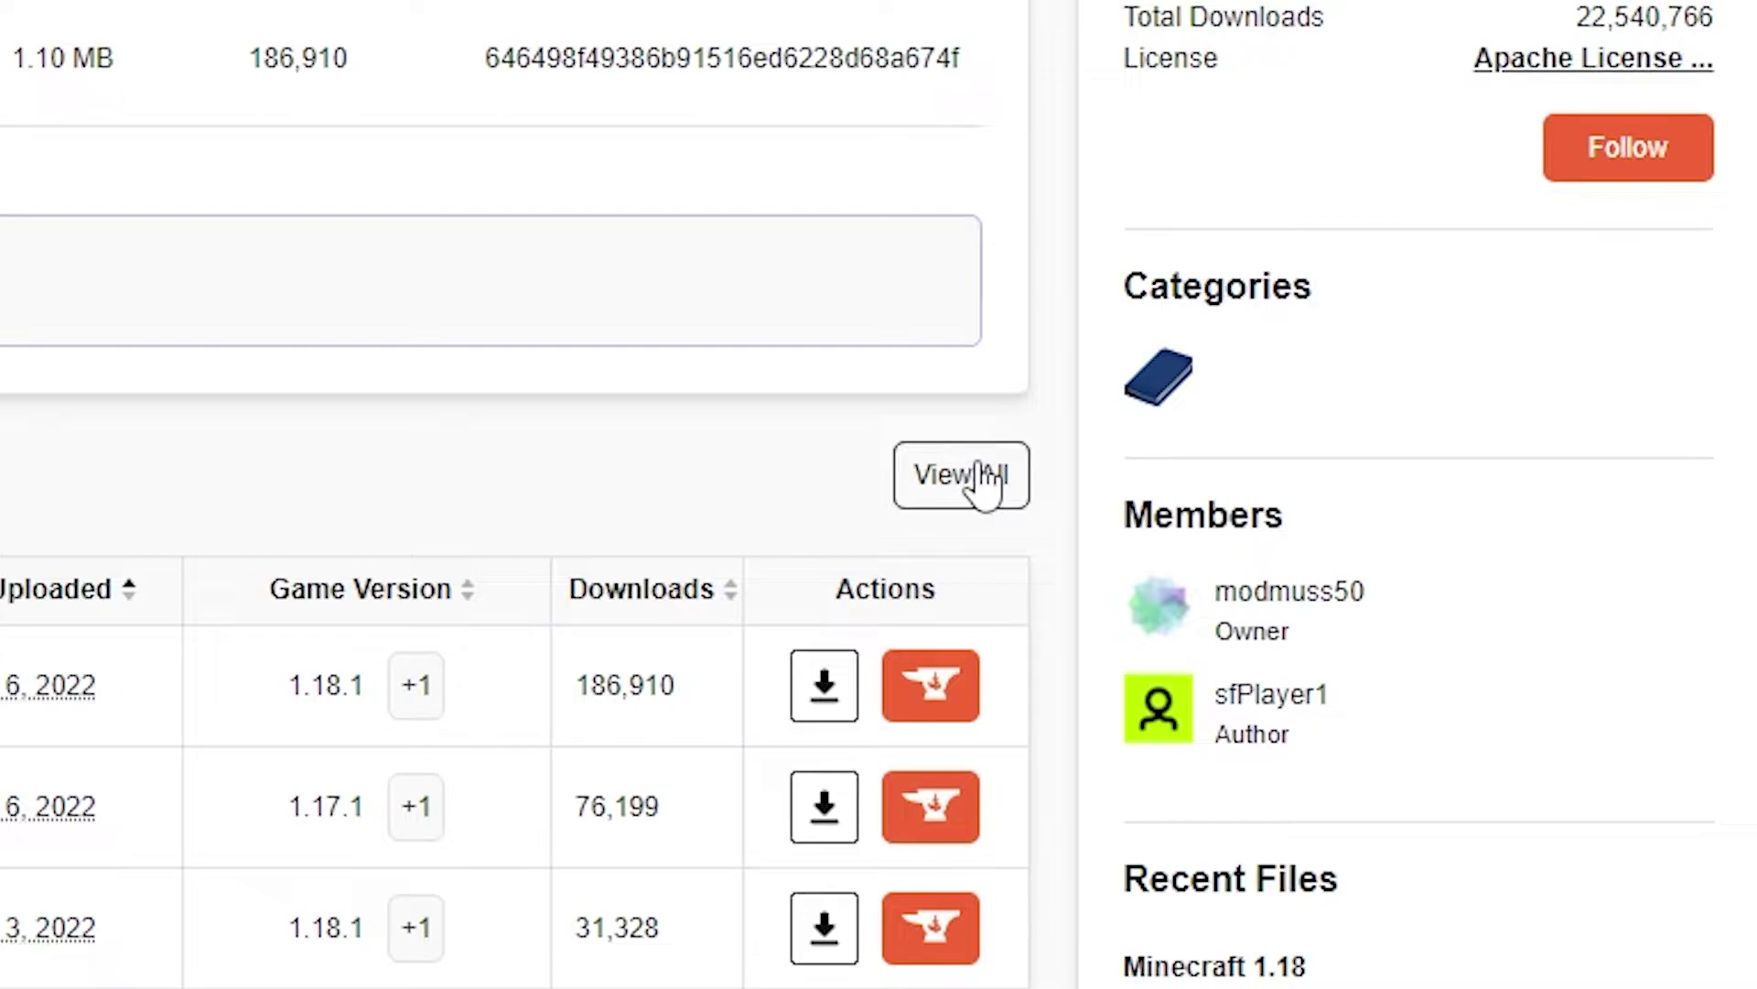
left_click(967, 467)
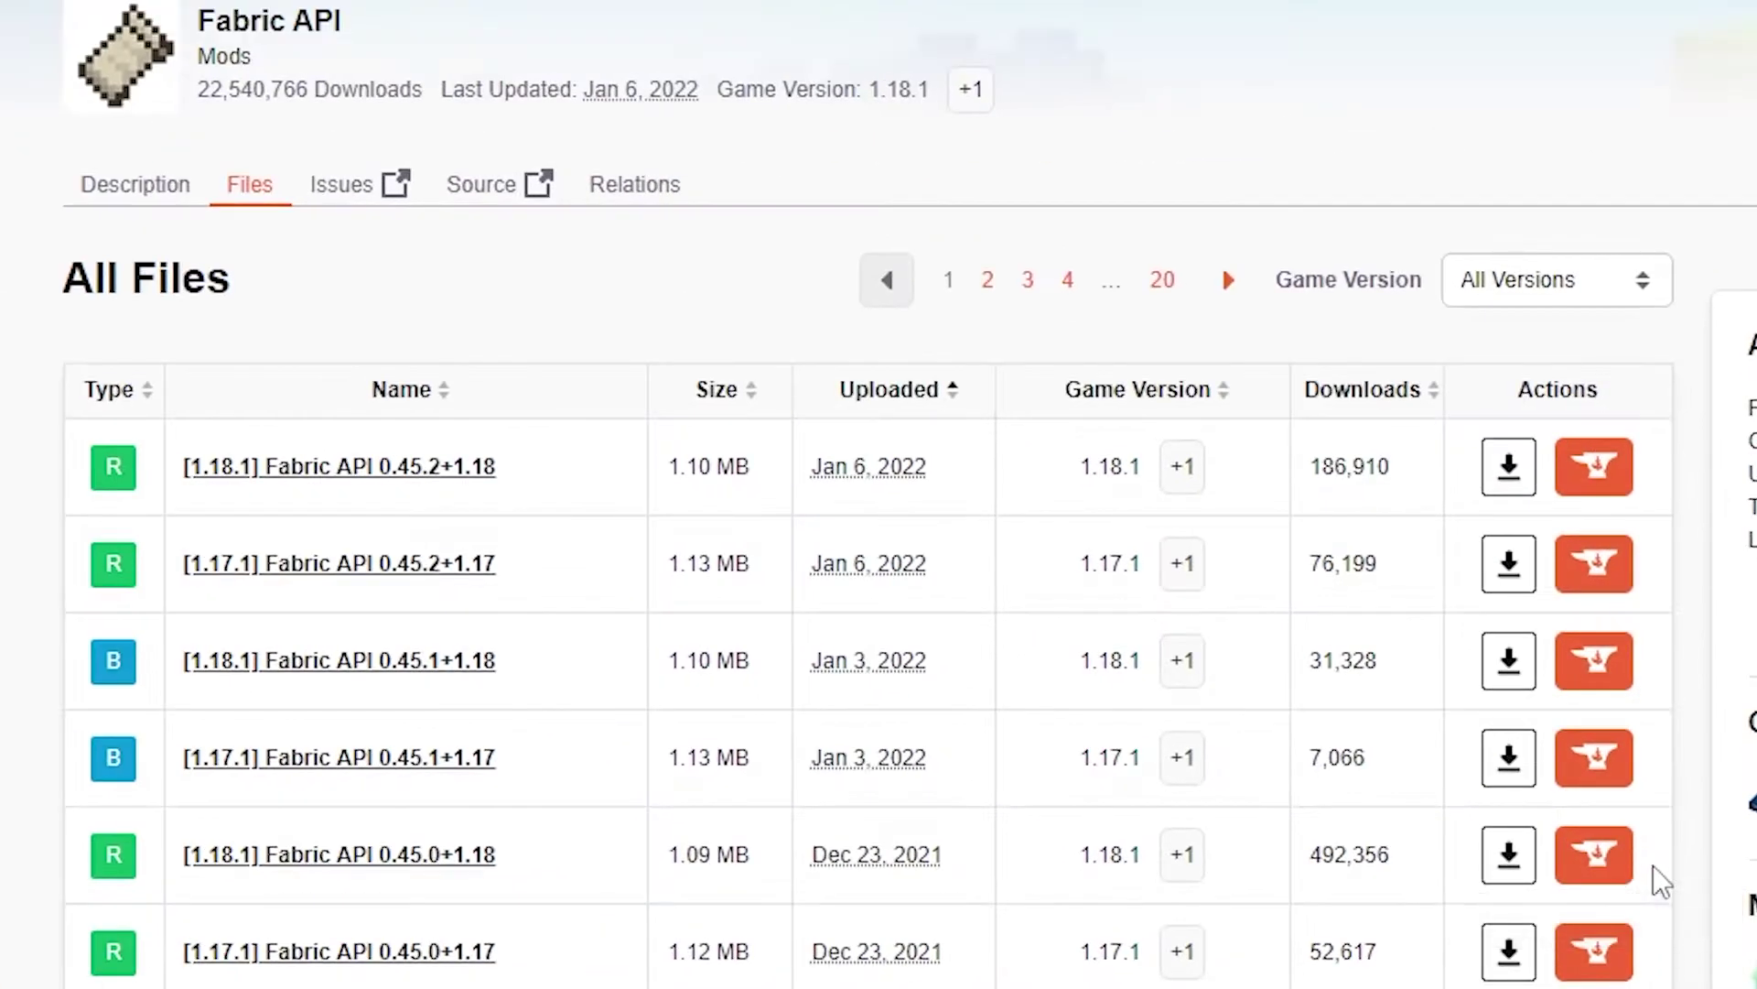
left_click_drag(545, 475, 151, 474)
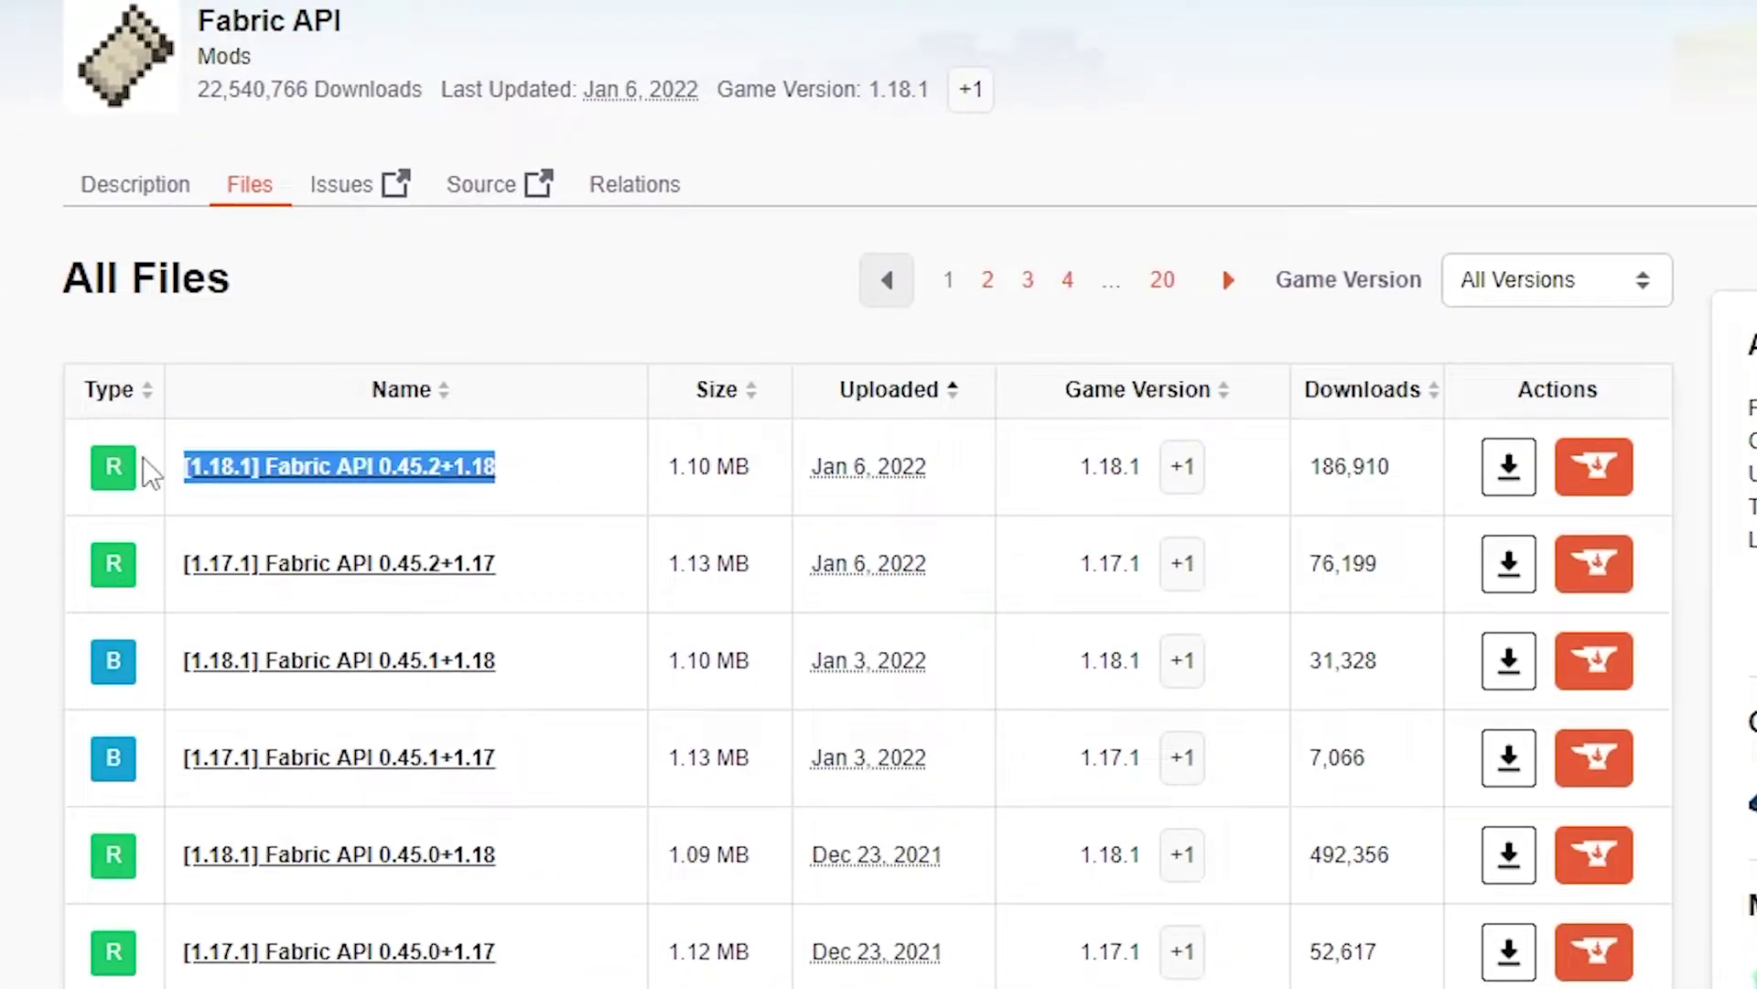
left_click(627, 482)
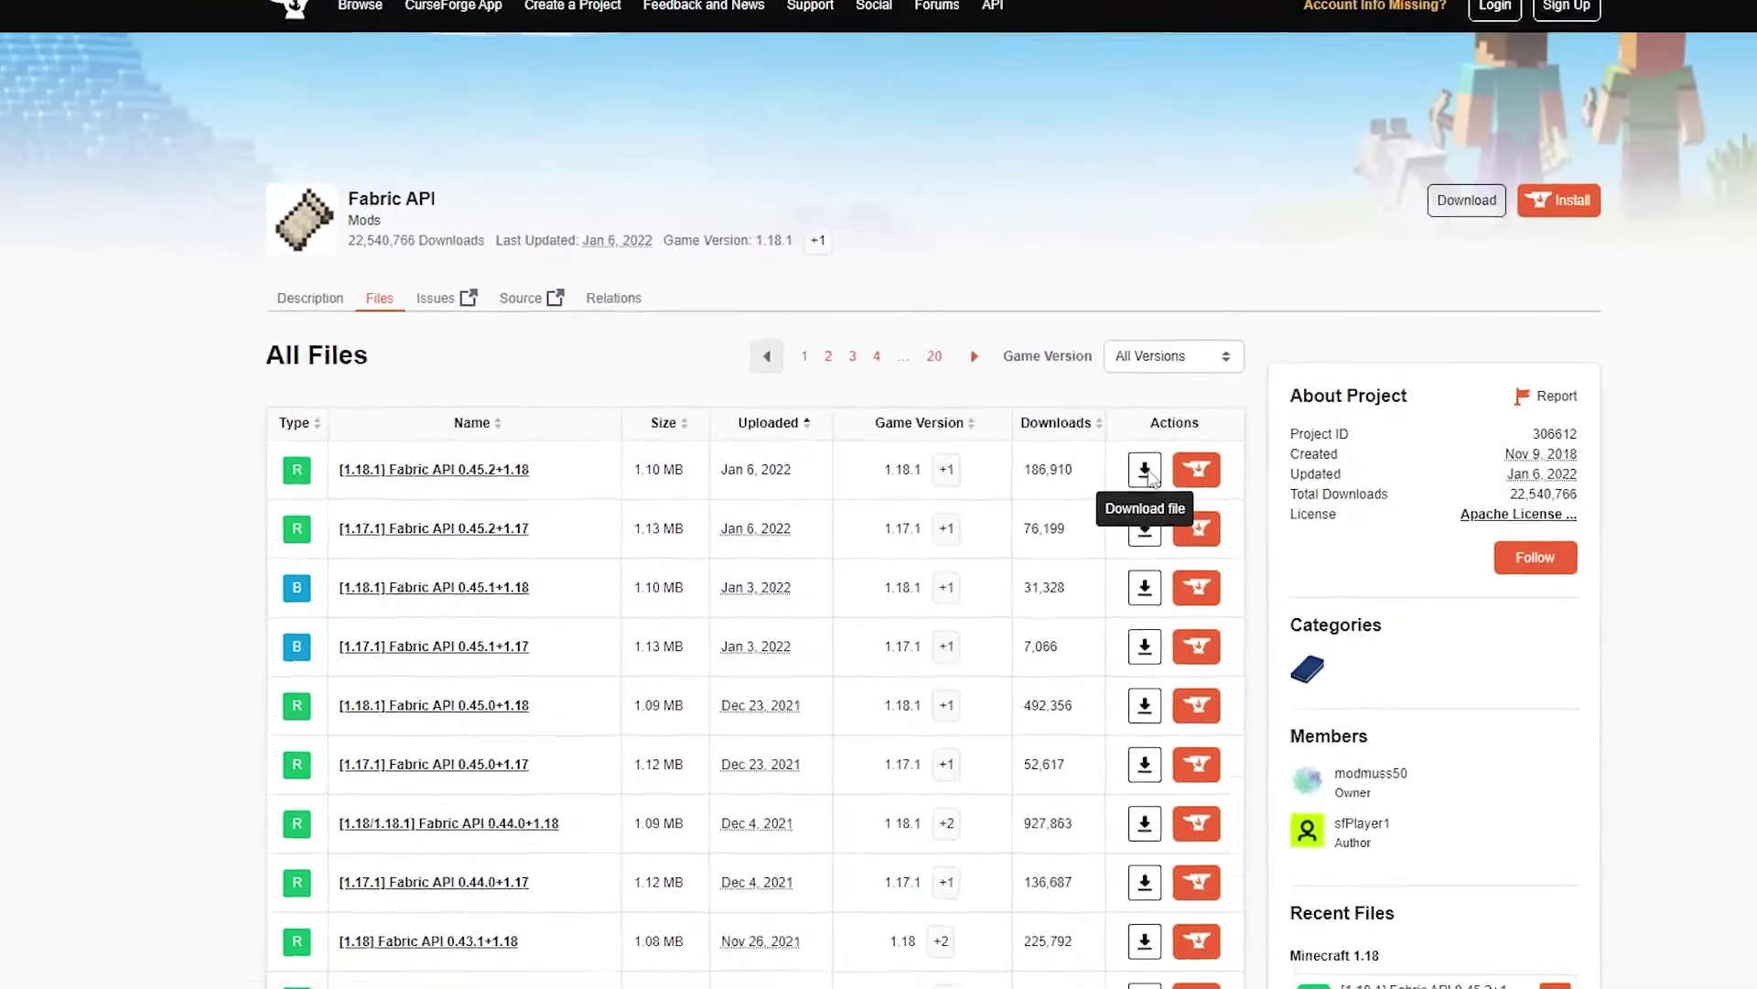
Step: Download Fabric API 0.45.2 for 1.18.1 and list all Sodium files
left_click(1510, 467)
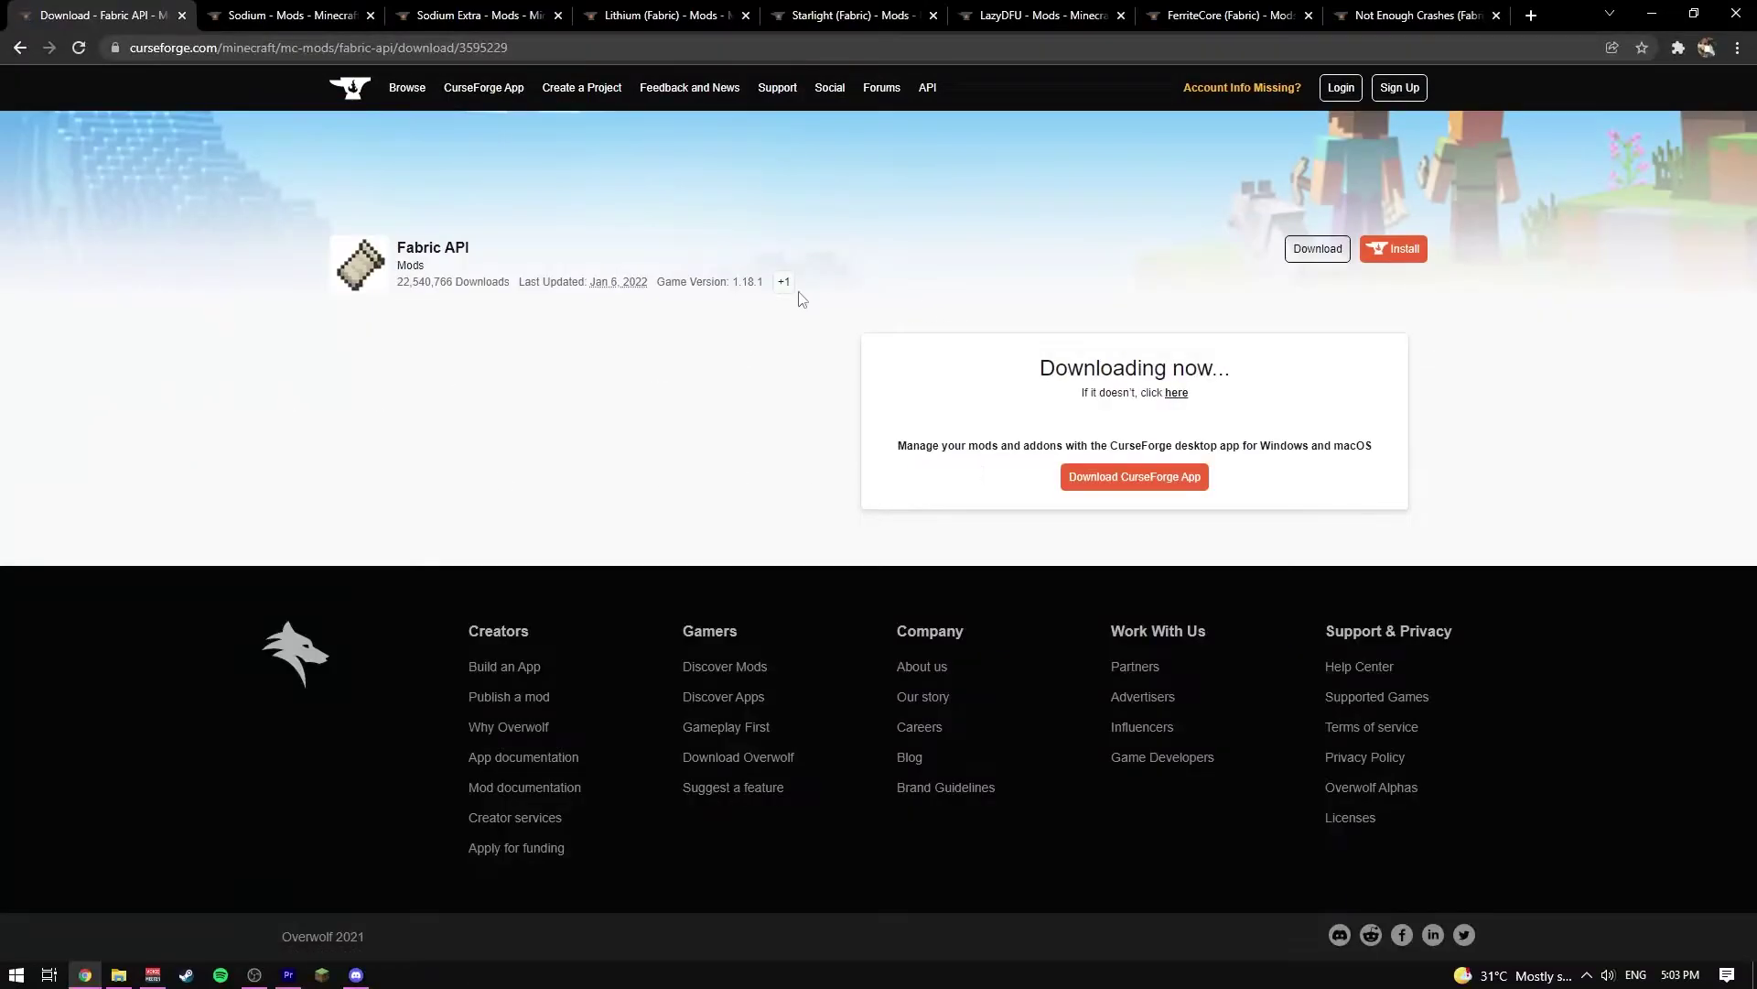
left_click(264, 11)
scroll(539, 497, "down", 2)
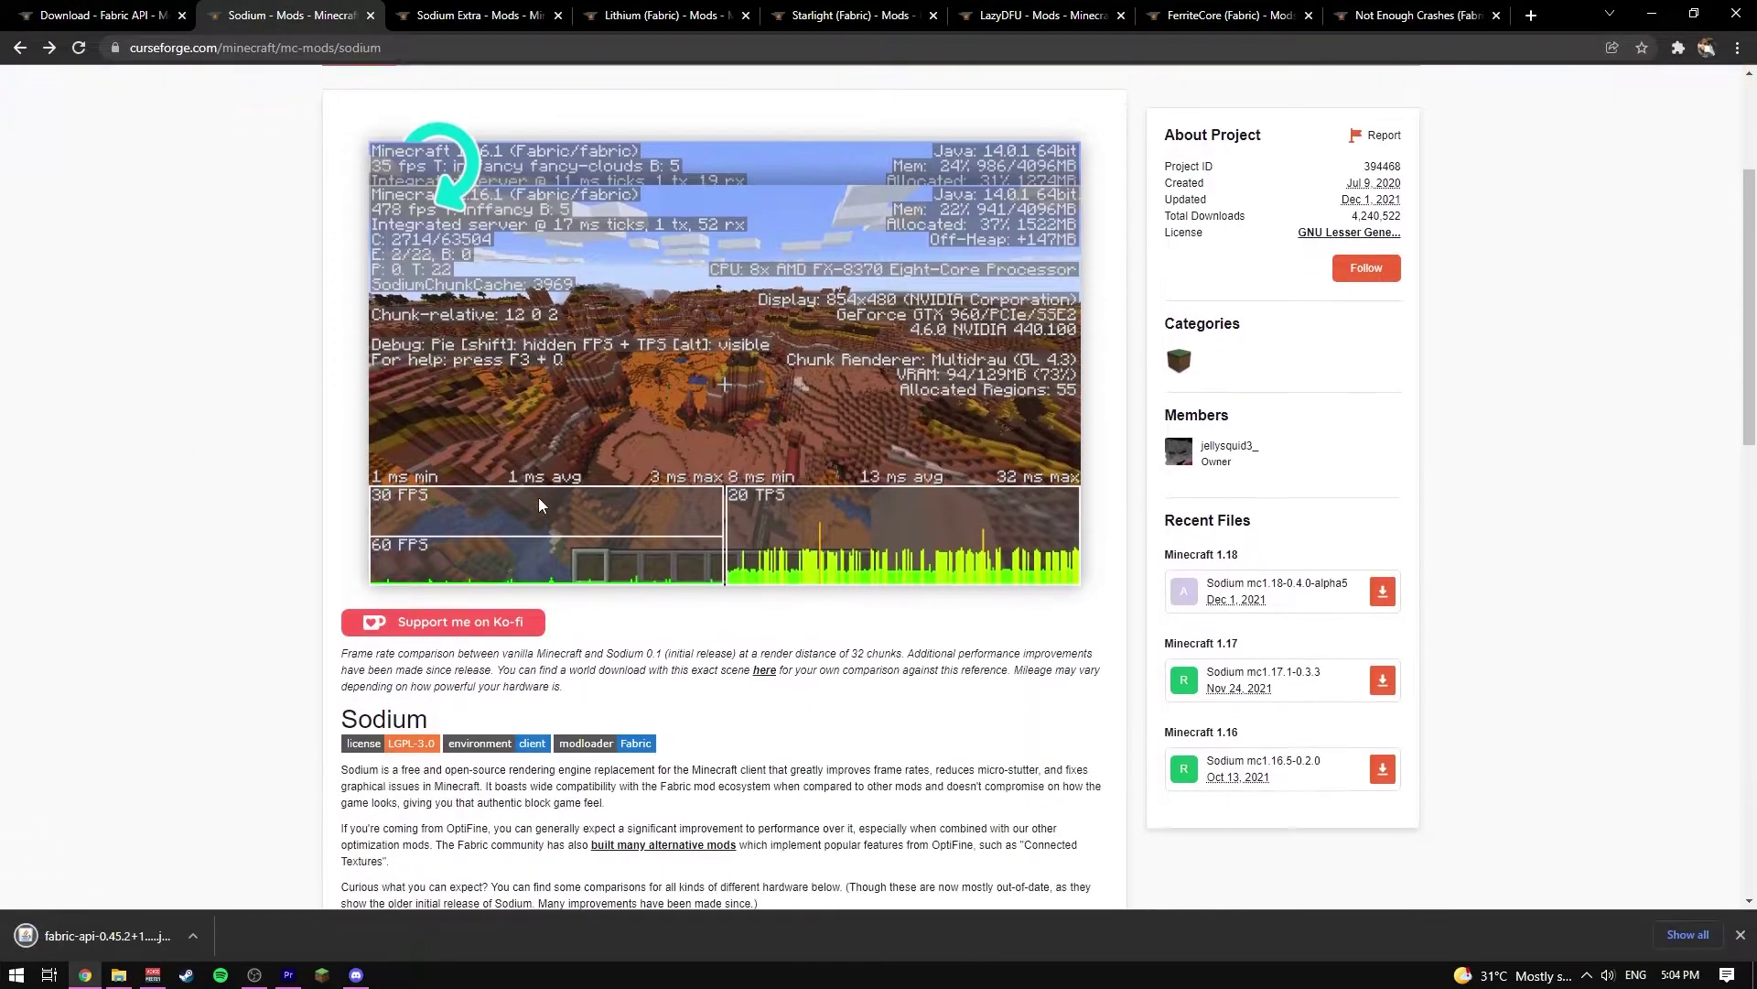
scroll(538, 498, "up", 1)
scroll(539, 505, "up", 1)
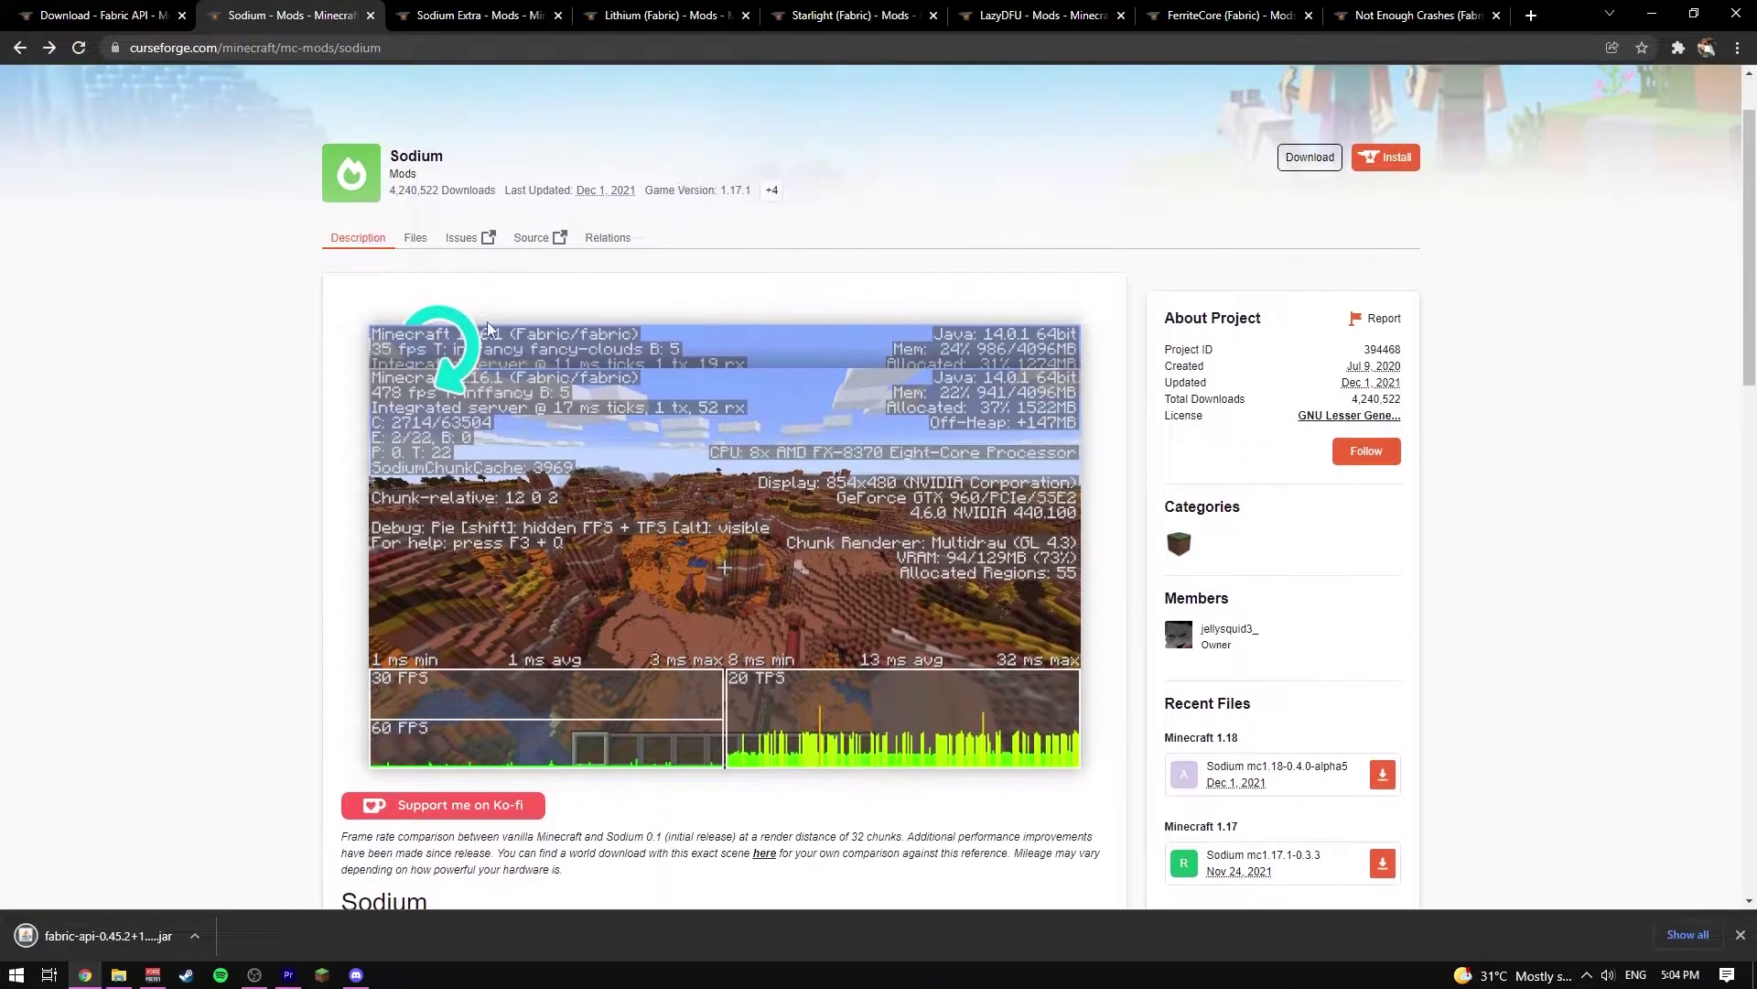
left_click(413, 239)
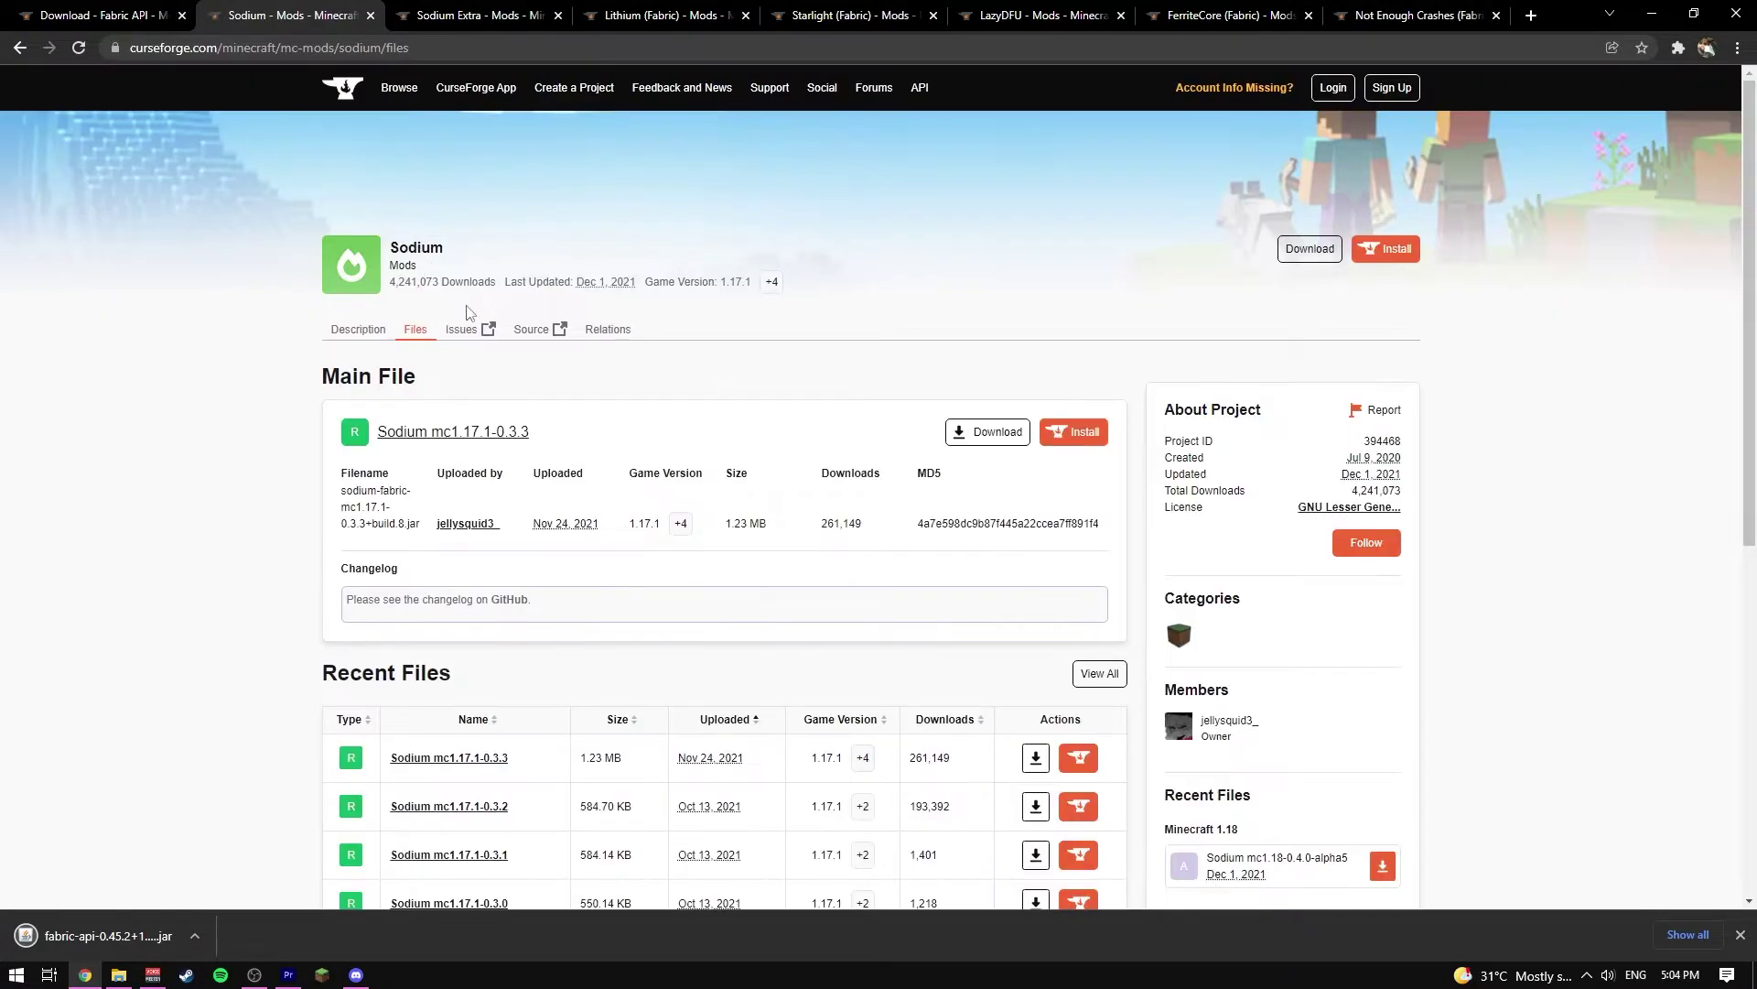
left_click(1101, 683)
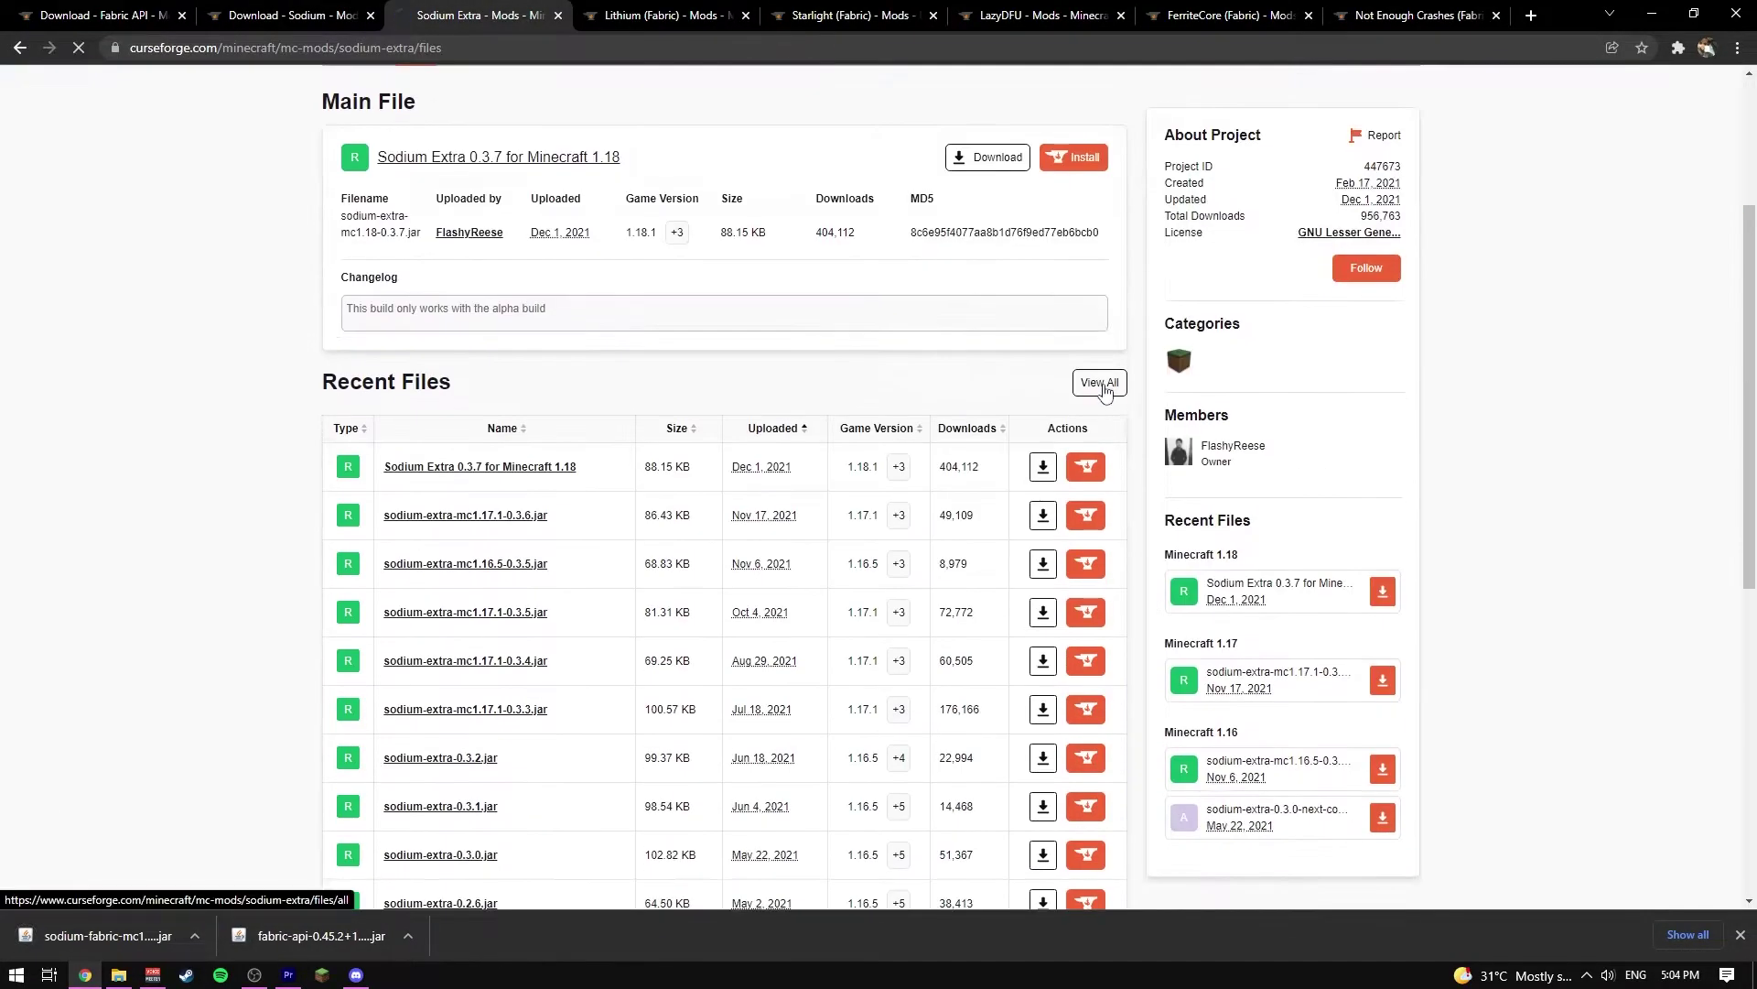
Step: Download the Sodium Extra, Lithium and latest Starlight mod files
left_click(1102, 380)
left_click(1040, 471)
left_click(651, 16)
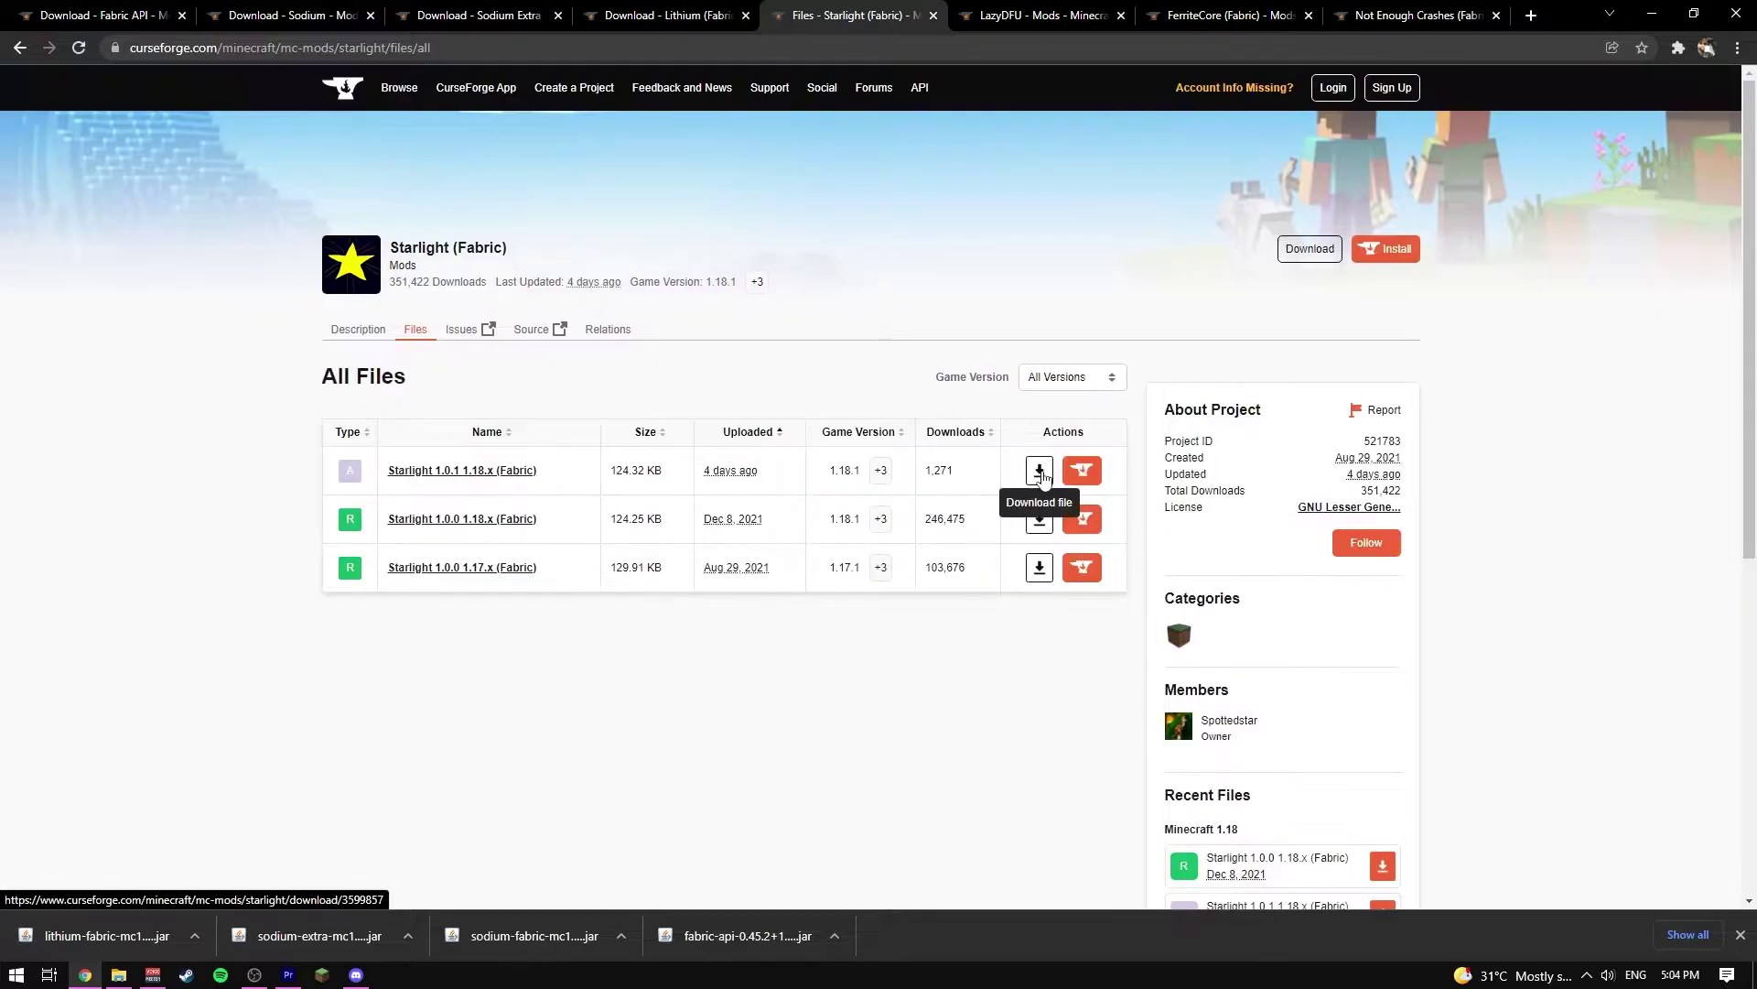
left_click(1040, 463)
Step: Download LazyDFU 0.1.2 and ferritecore-4.0.0-fabric.jar
left_click(1044, 15)
left_click(416, 330)
scroll(1058, 582, "down", 1)
left_click(1098, 576)
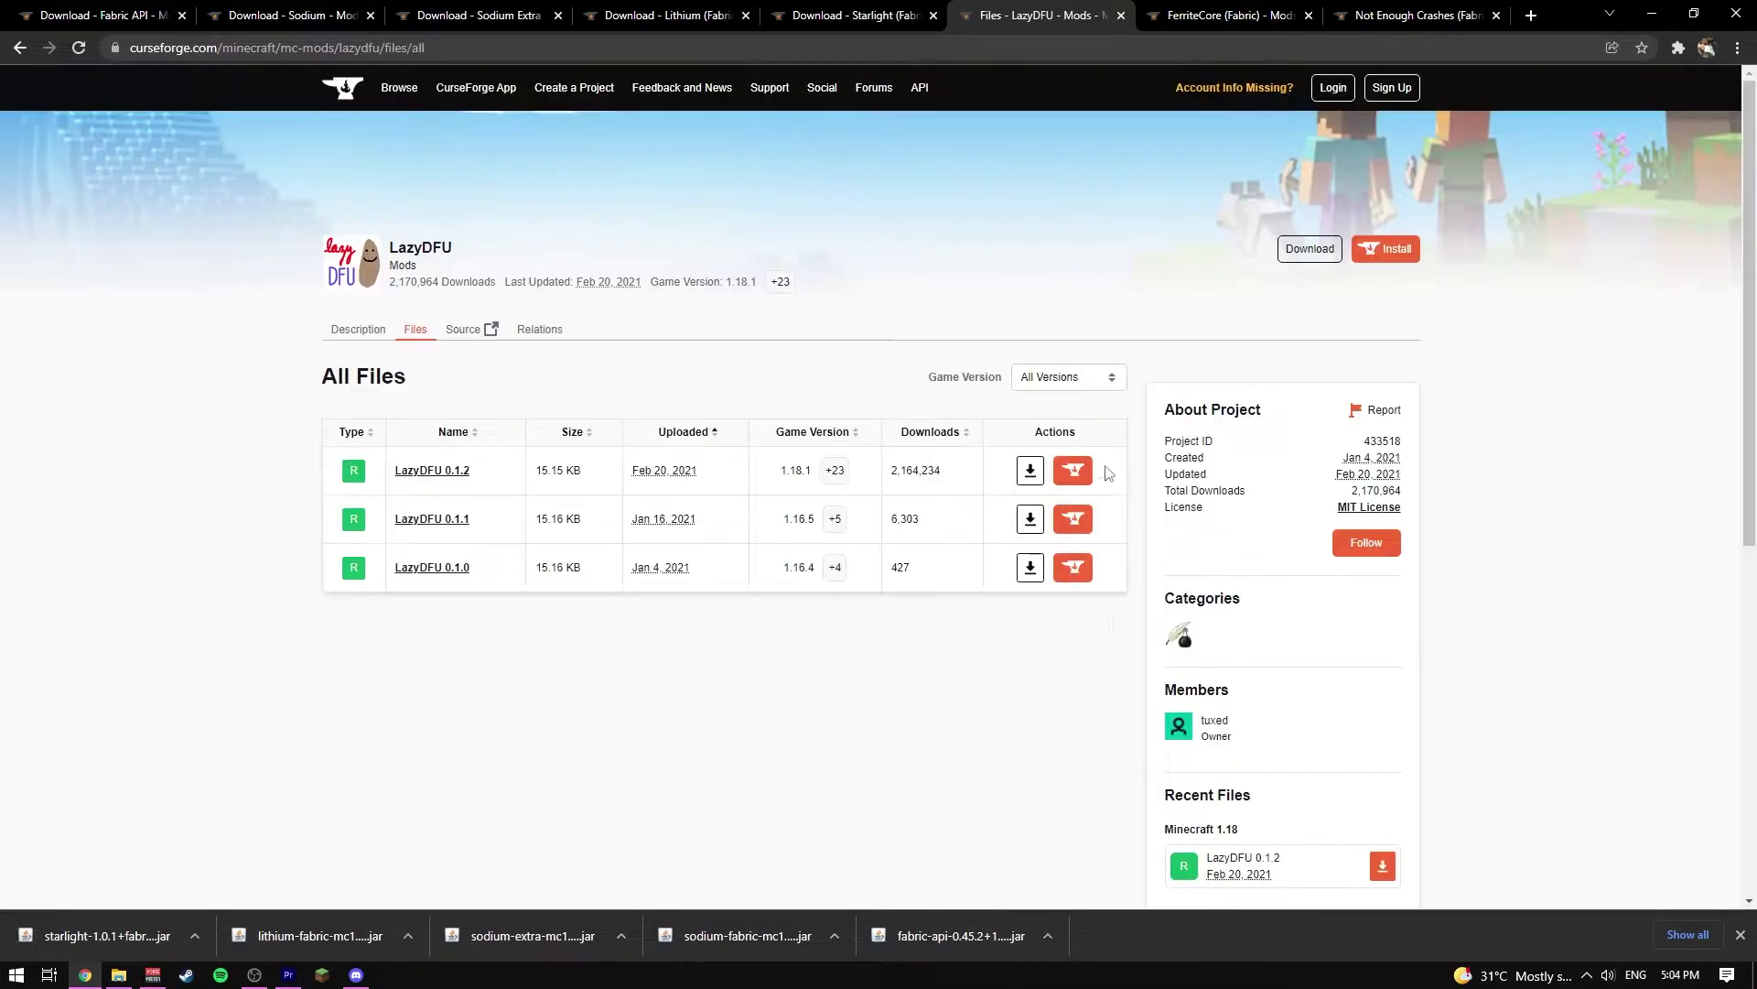
left_click(1030, 469)
left_click(1236, 16)
left_click(416, 329)
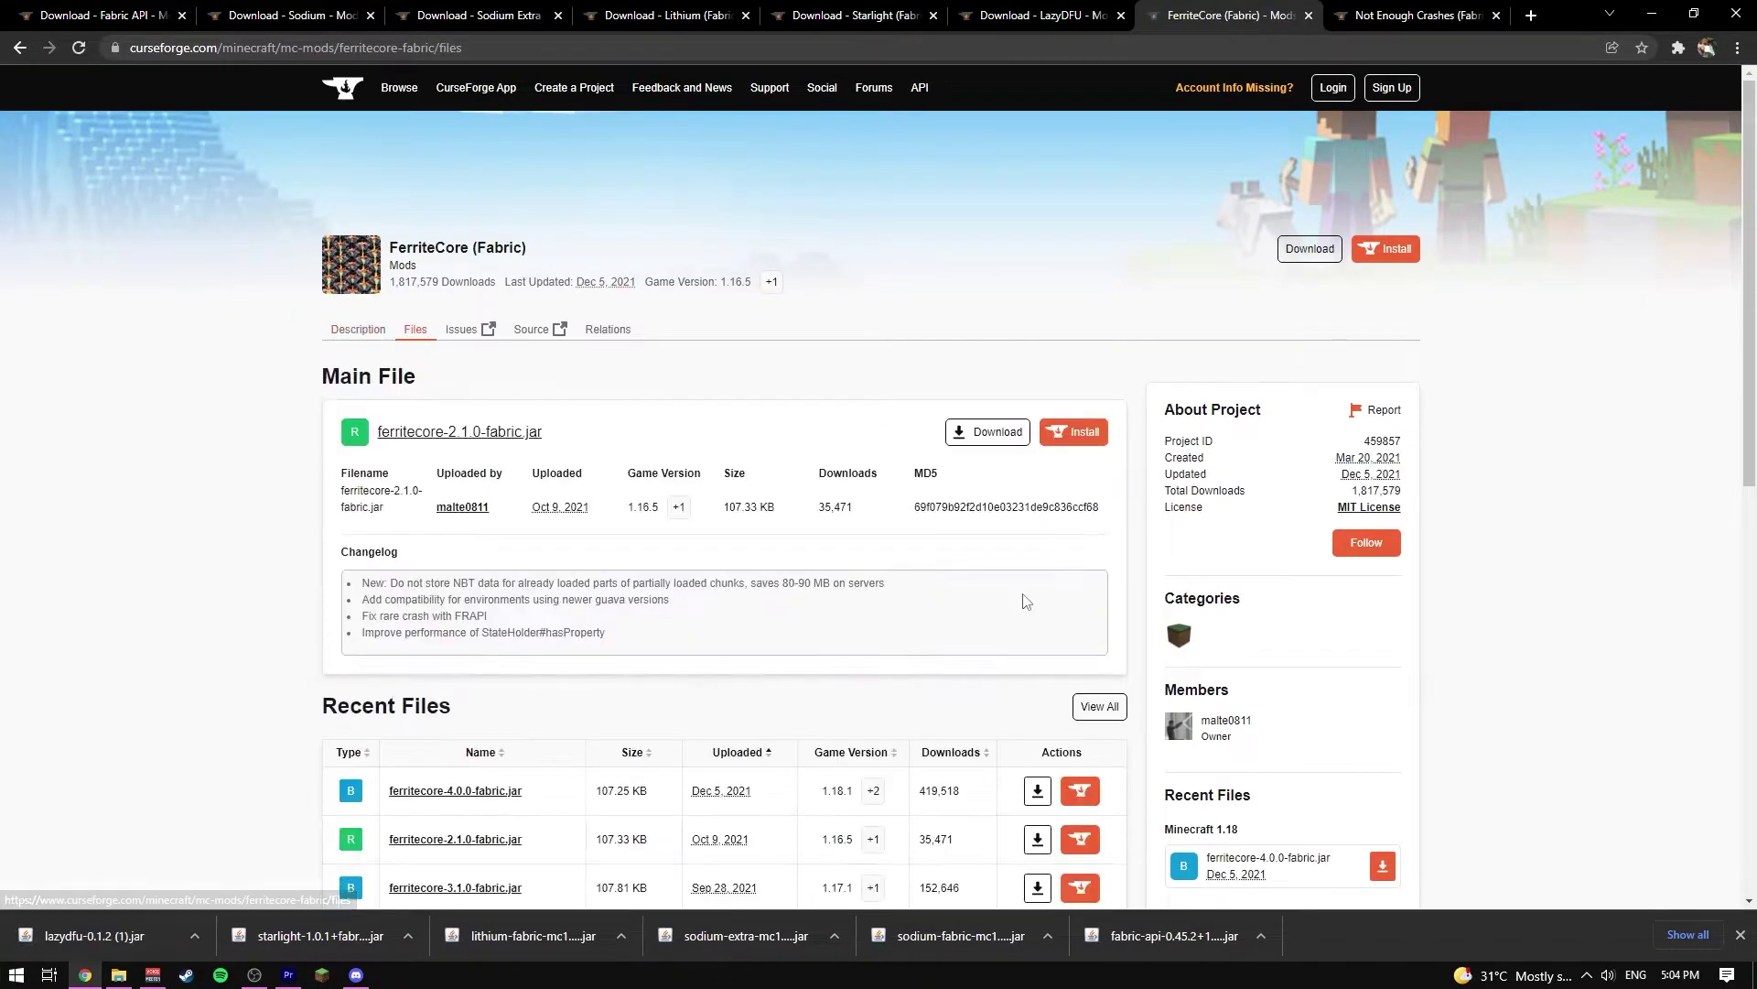
left_click(1091, 701)
left_click(1035, 470)
Step: Download the latest Not Enough Crashes file from its full file list
left_click(1418, 15)
left_click(415, 330)
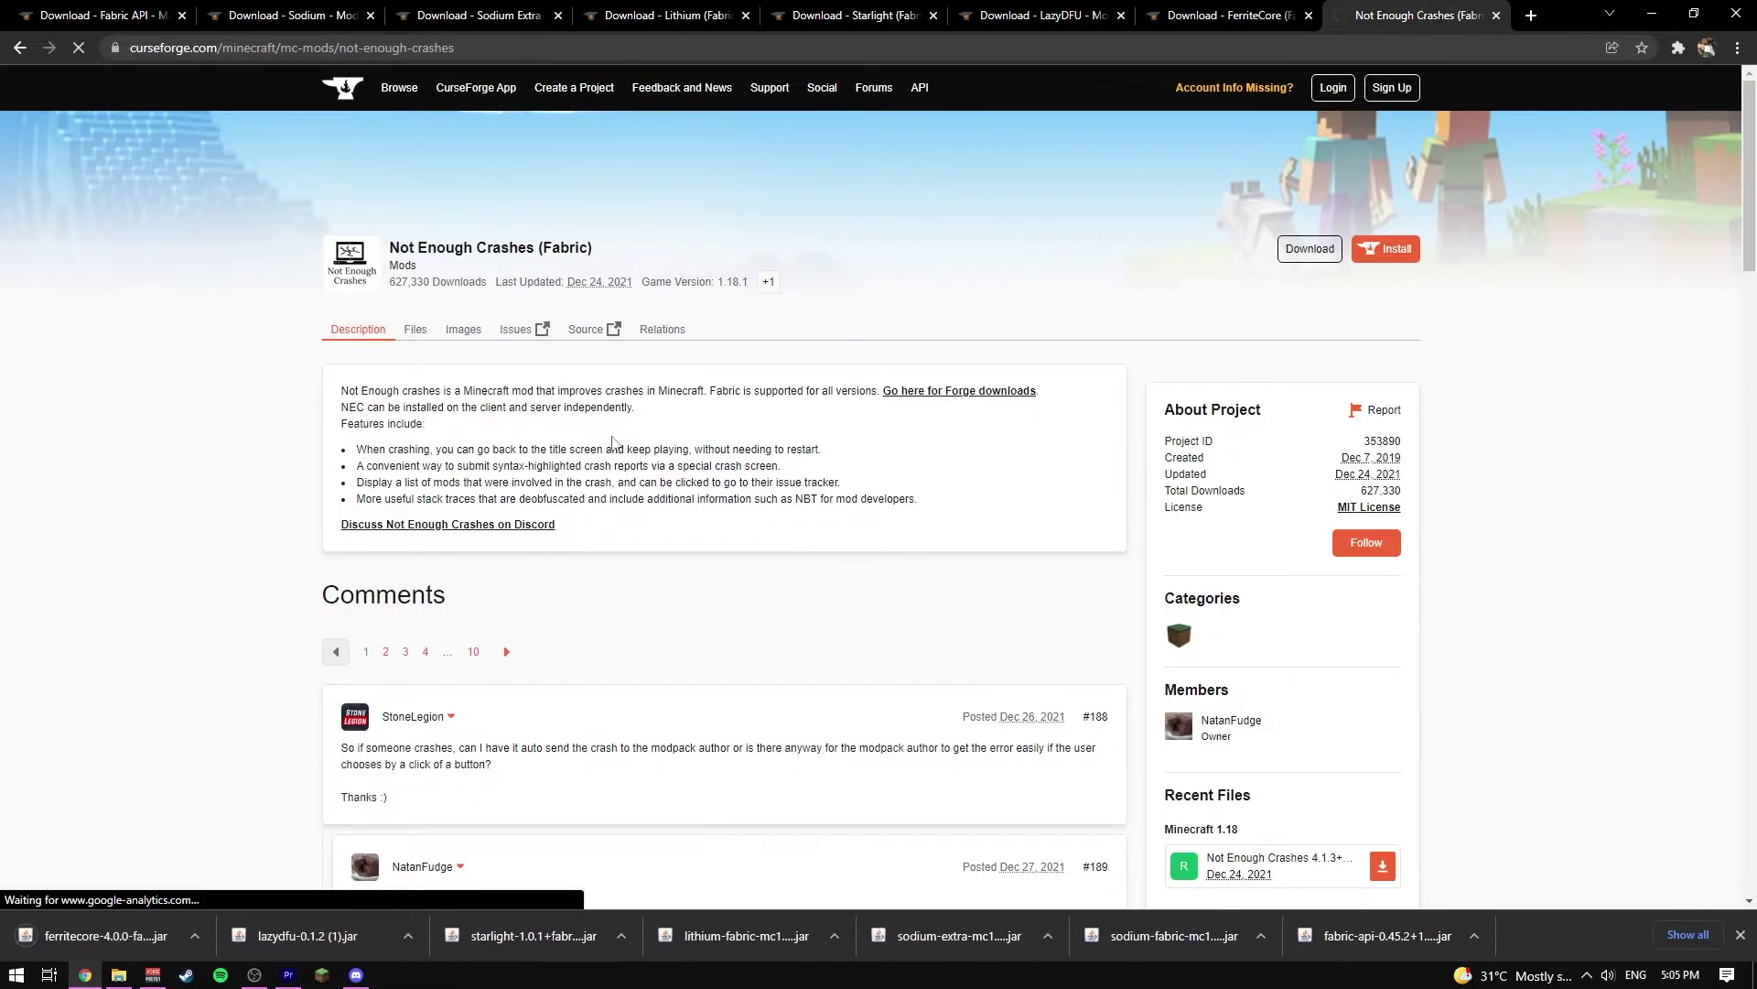
left_click(1098, 780)
left_click(1049, 472)
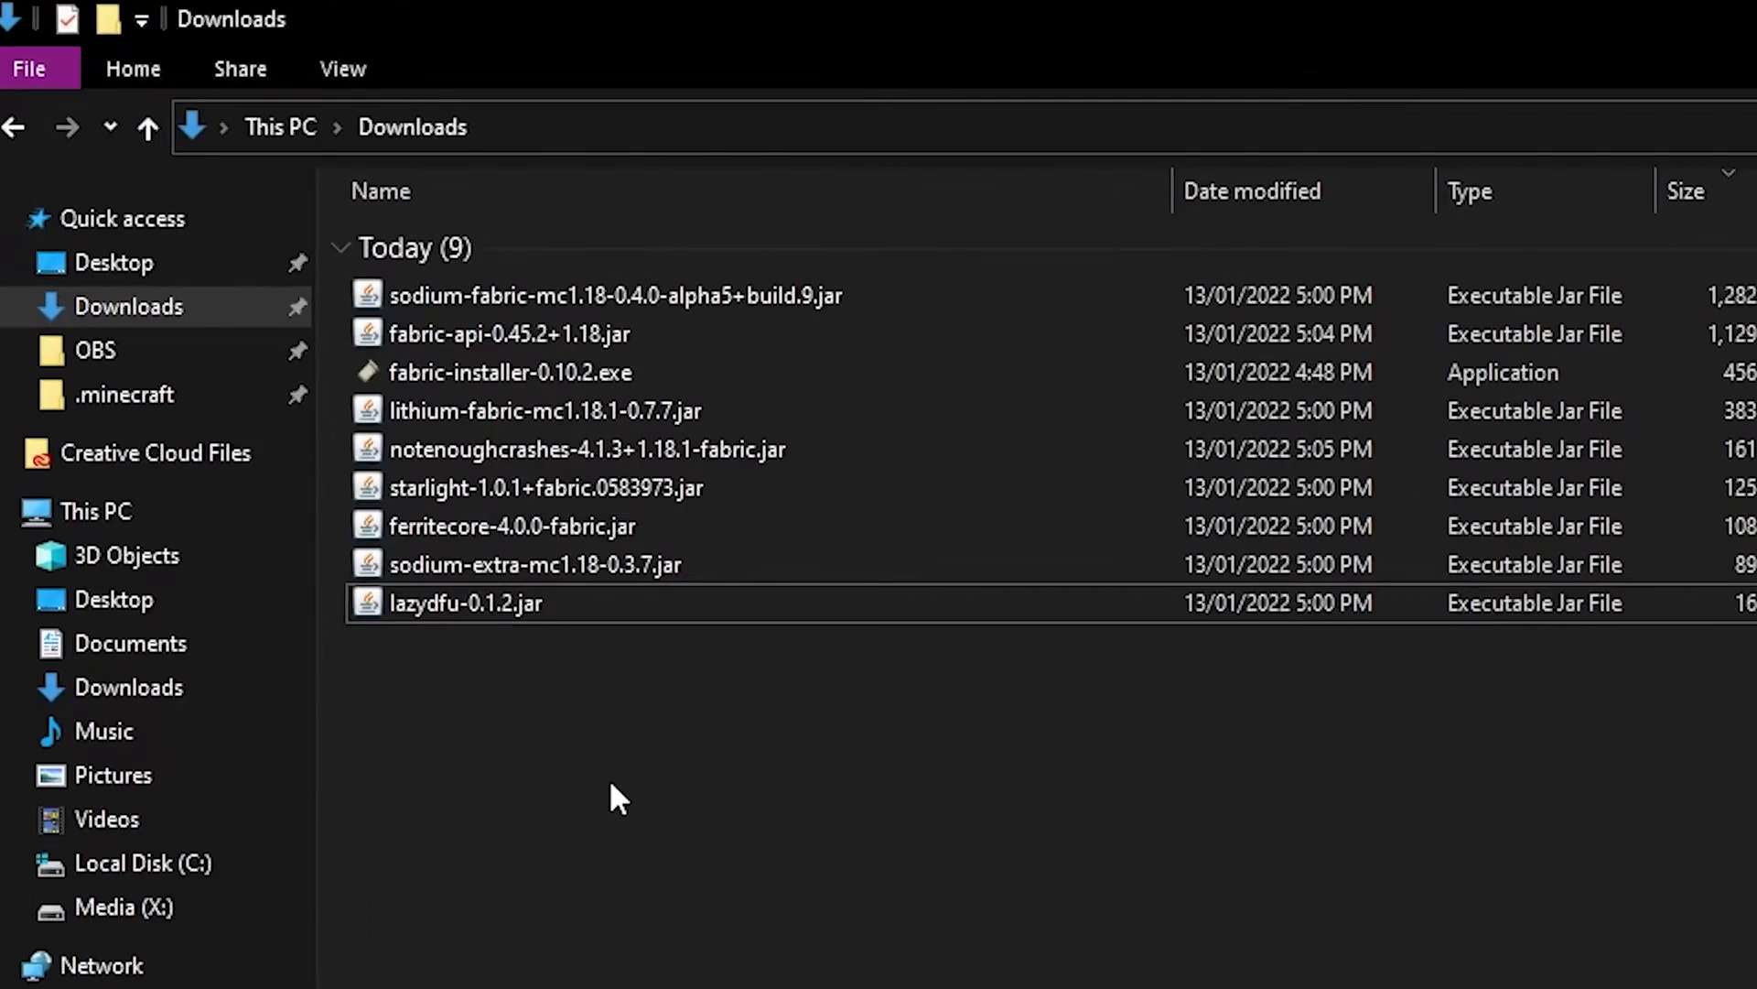
Step: Delete fabric-installer-0.10.2.exe from Downloads and cut the eight mod jars
left_click(554, 368)
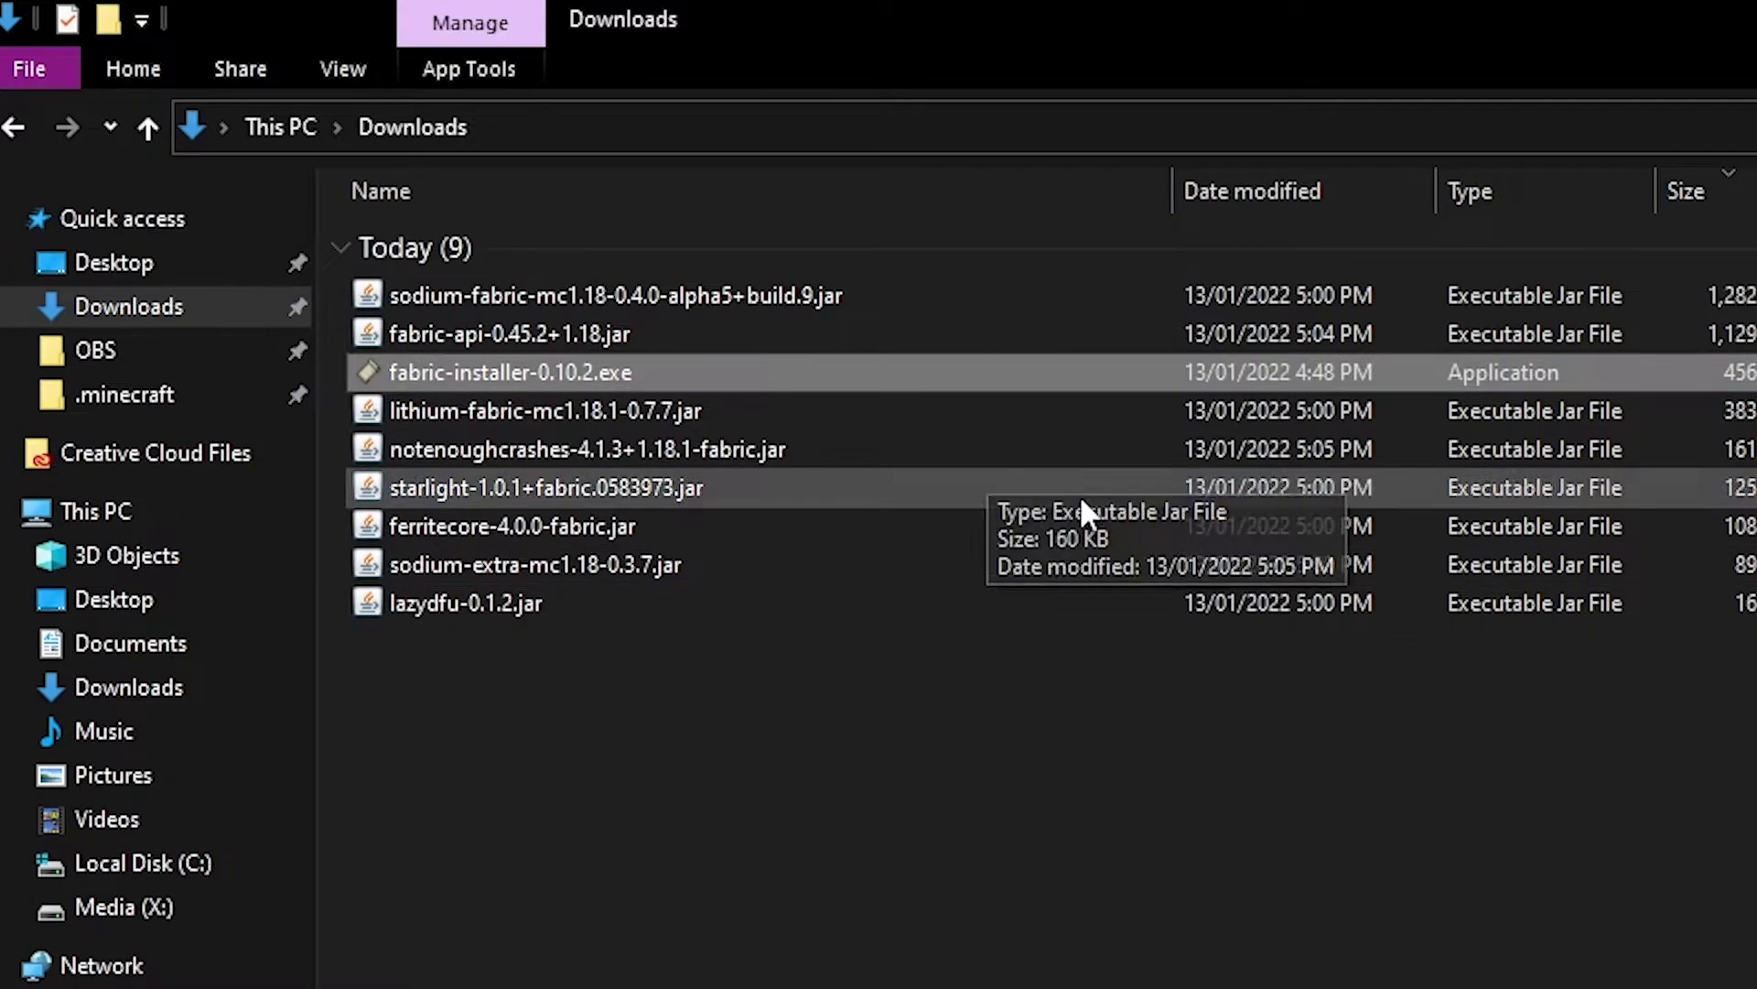
mouse_move(510, 372)
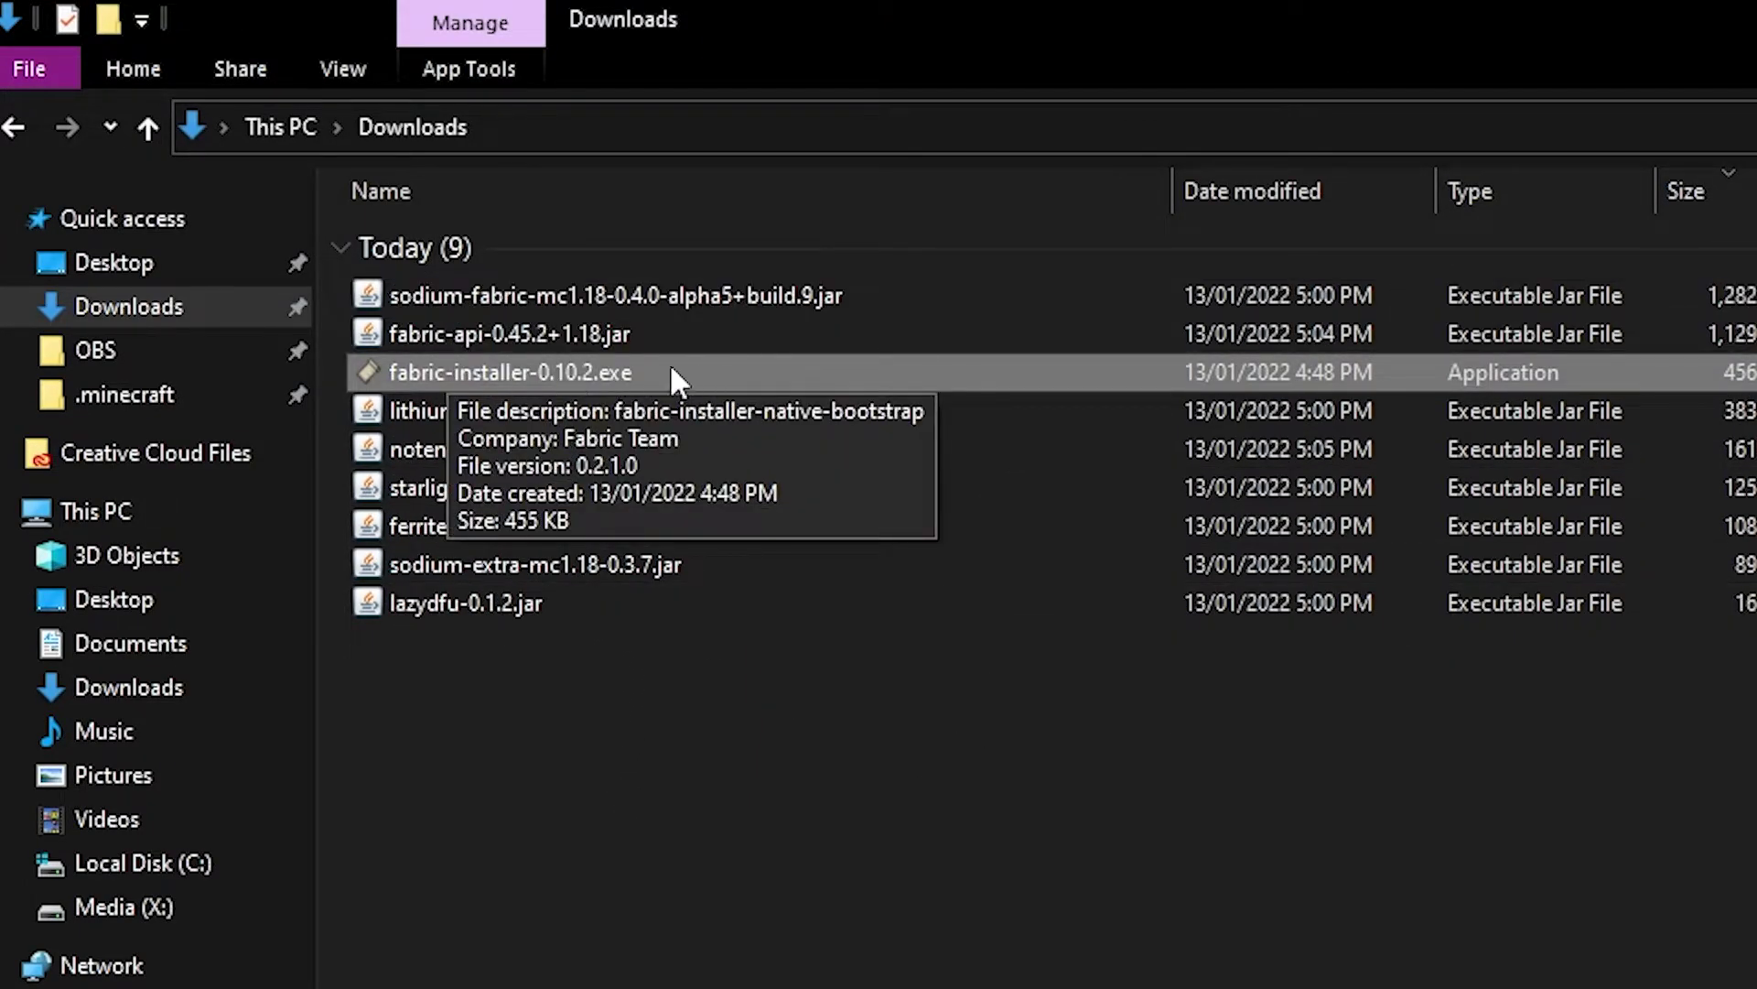
key("Delete")
left_click_drag(621, 749, 499, 206)
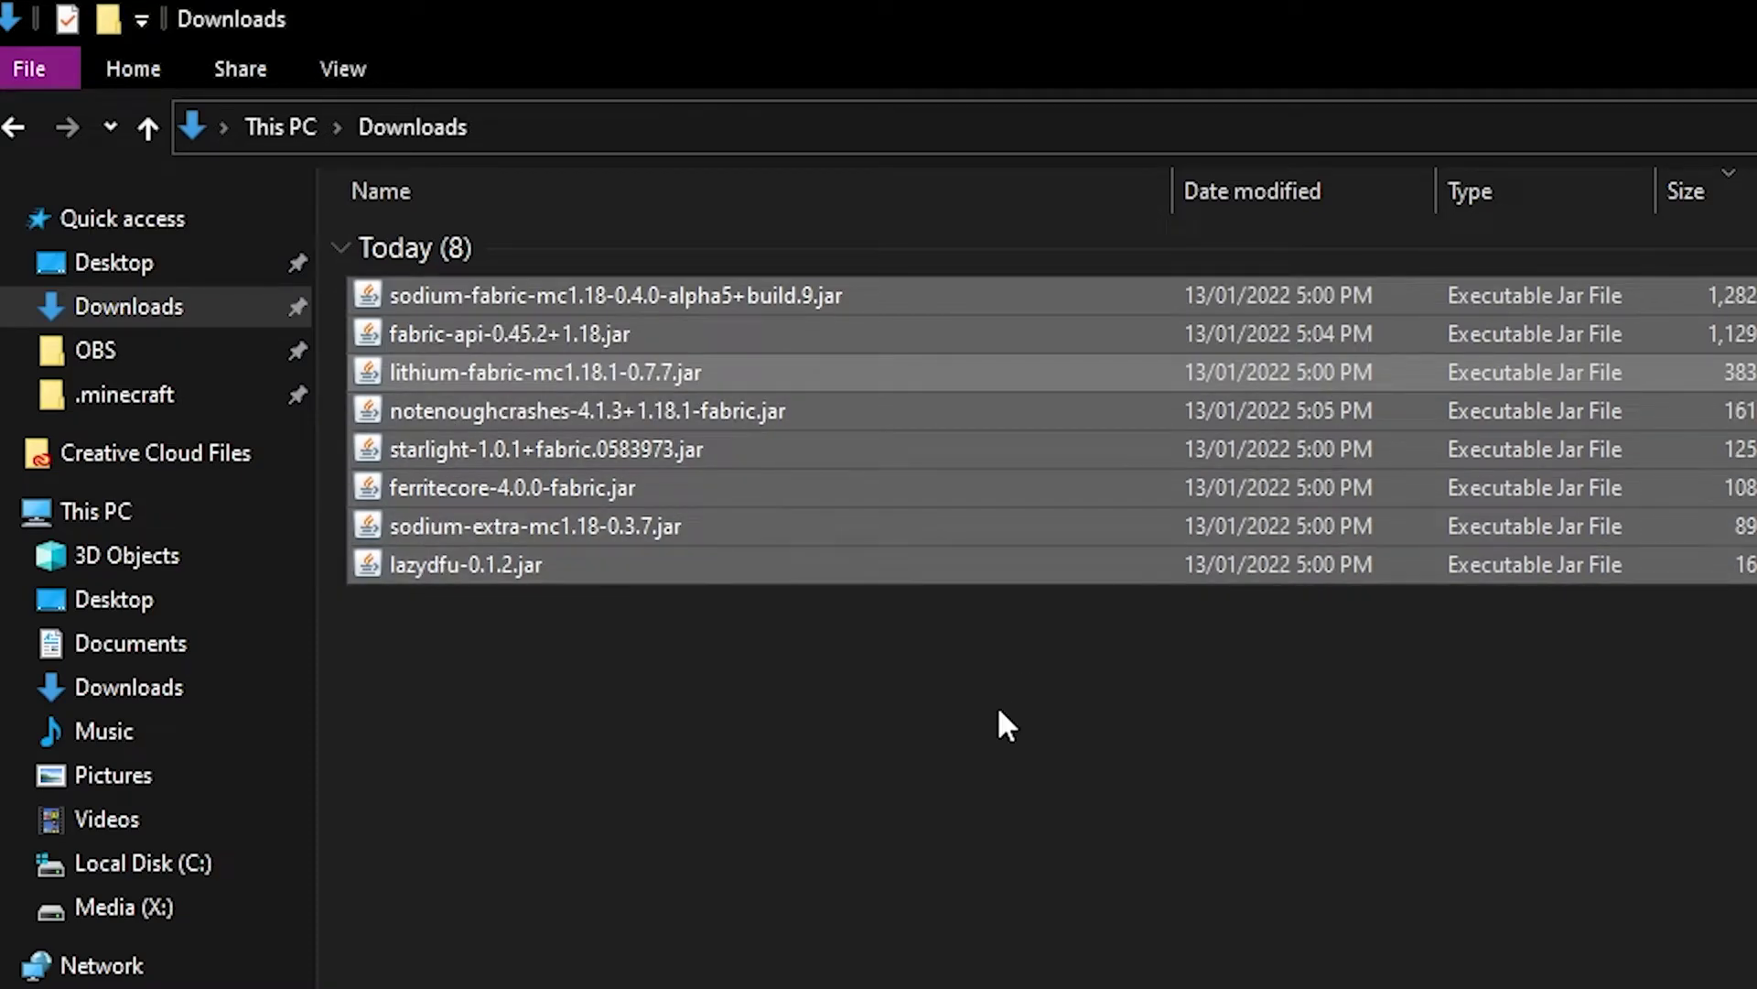
key("ctrl+x")
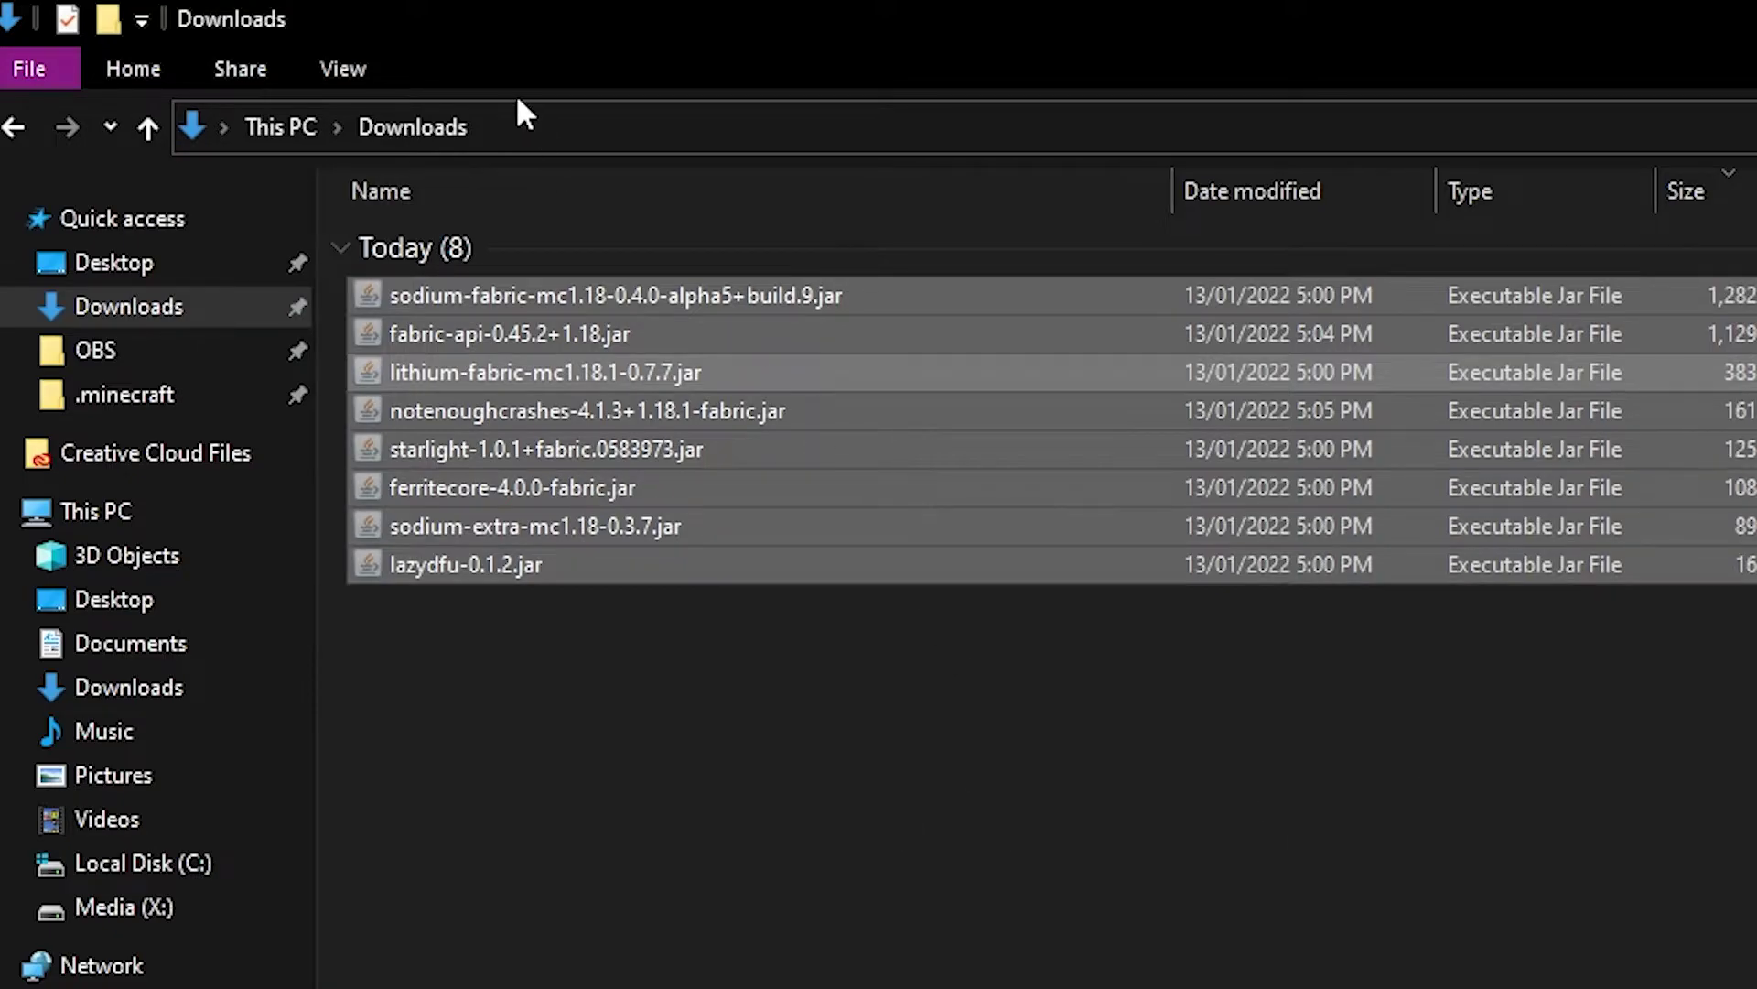
Step: Paste the eight mod jars into %appdata%\.minecraft\mods
left_click(534, 126)
type("%")
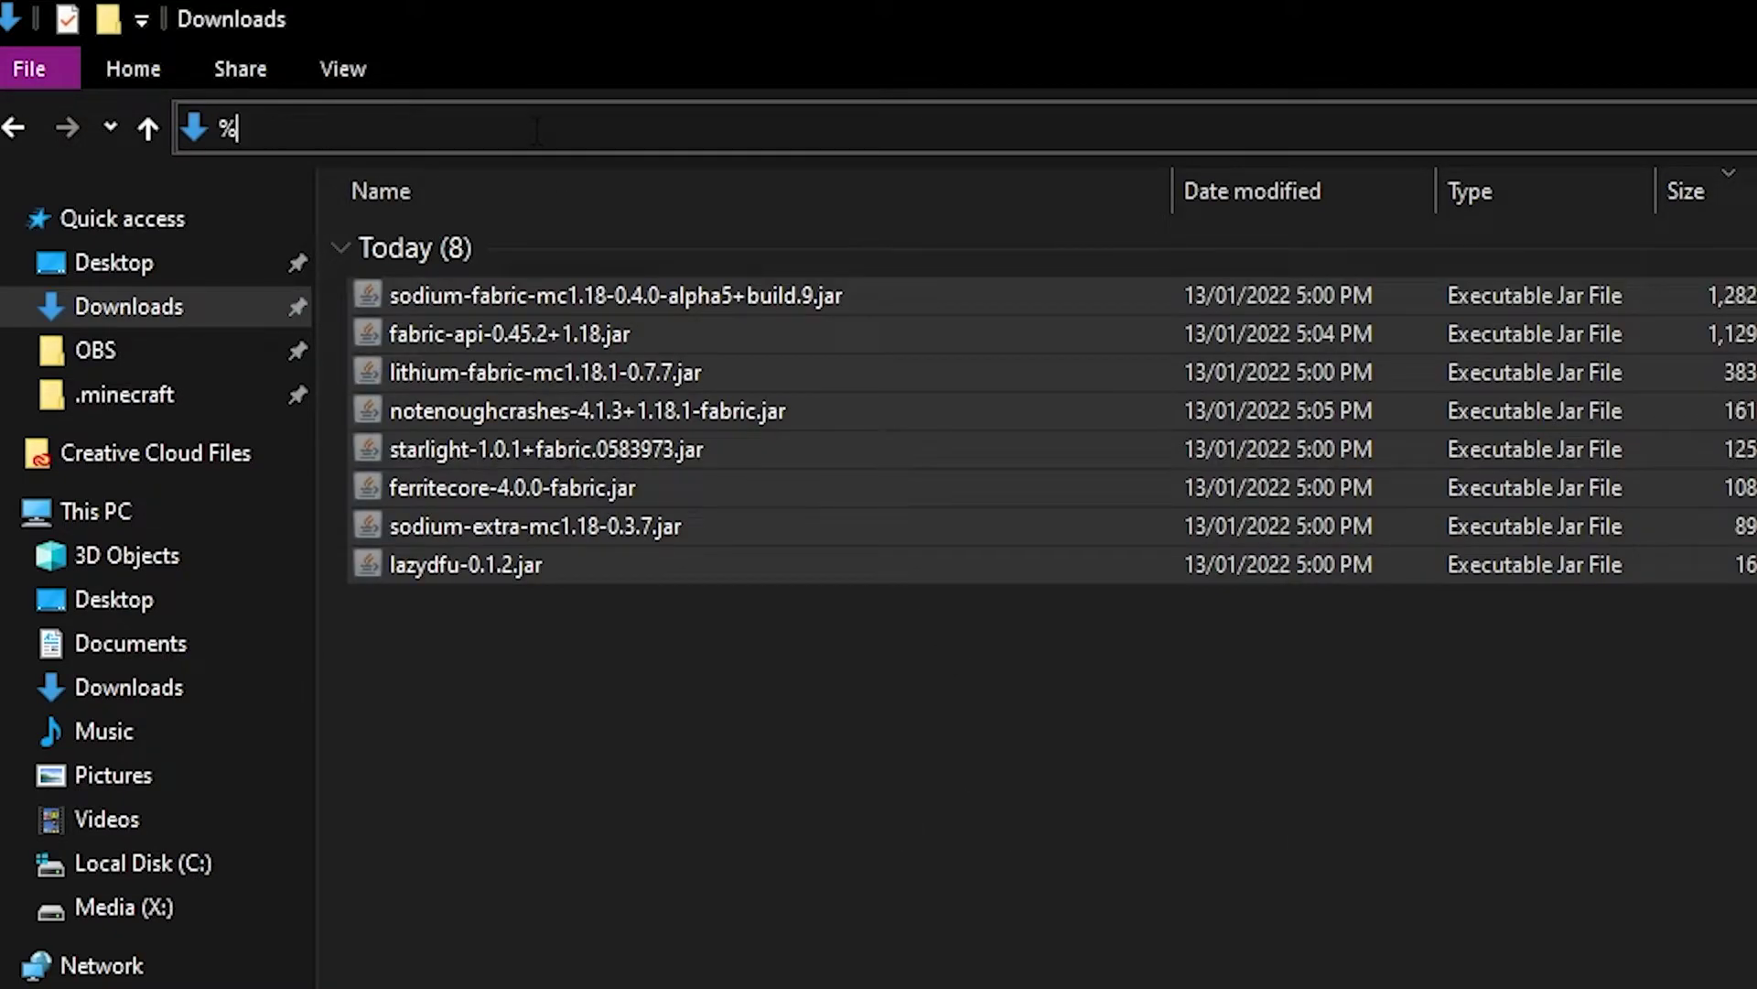
type("appdata%")
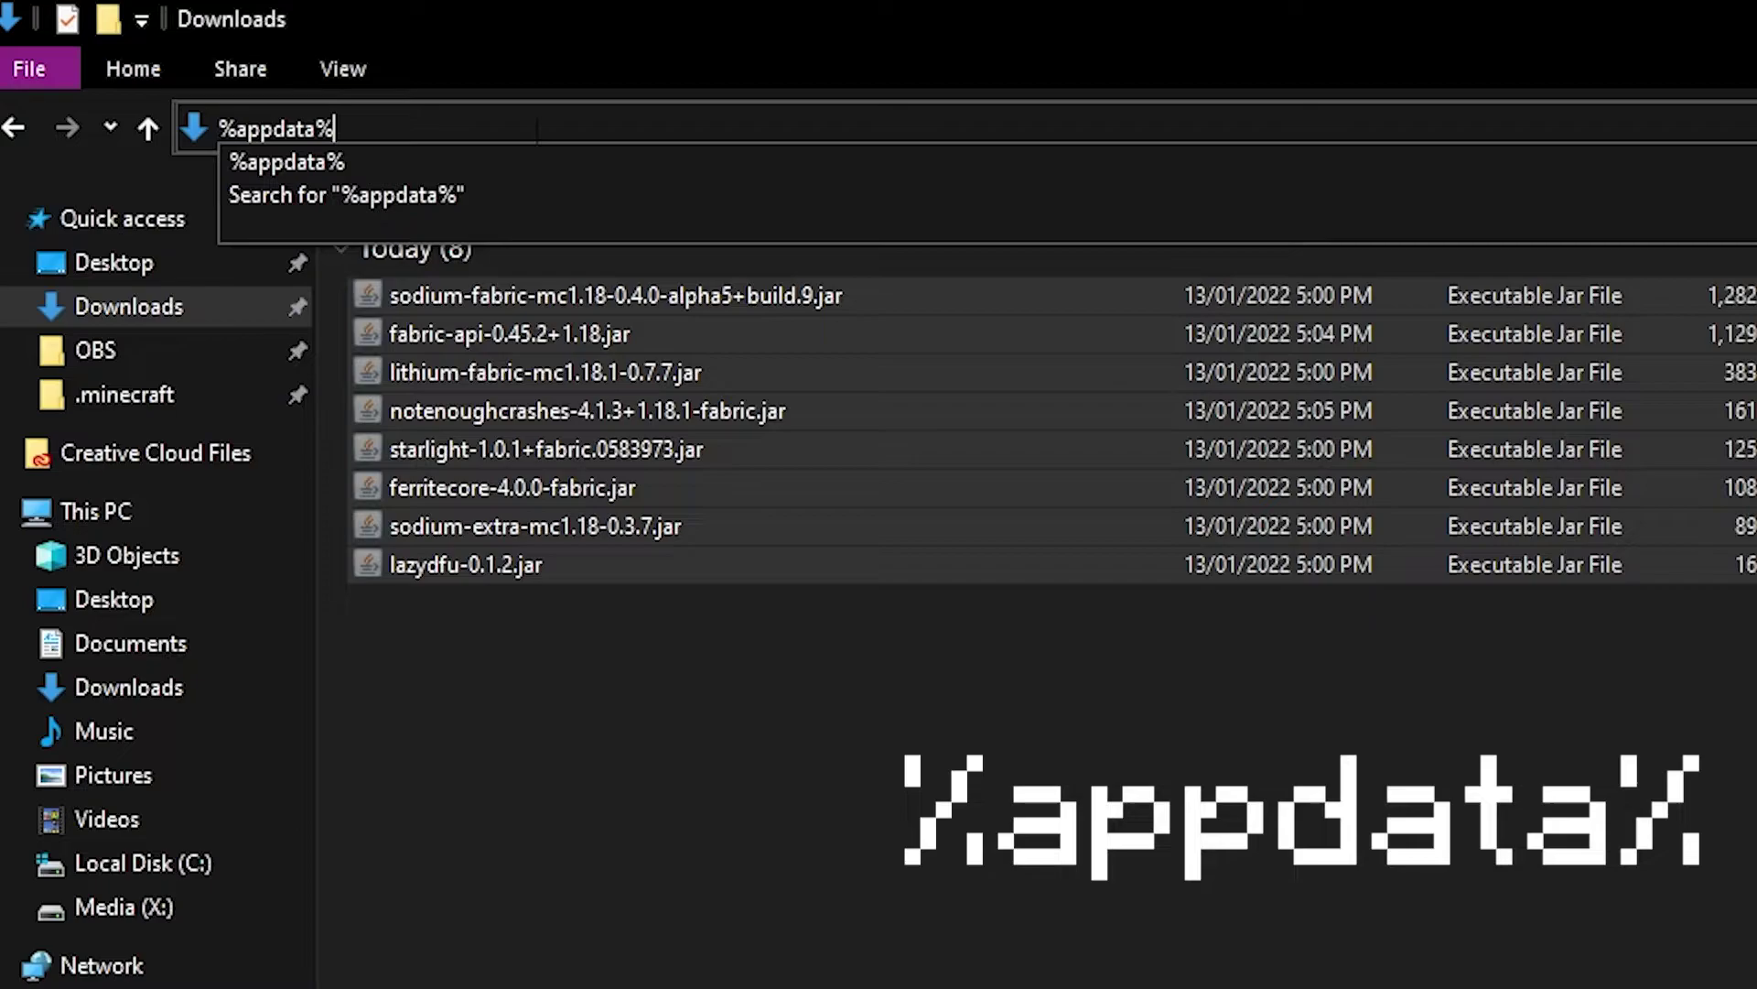
key("Return")
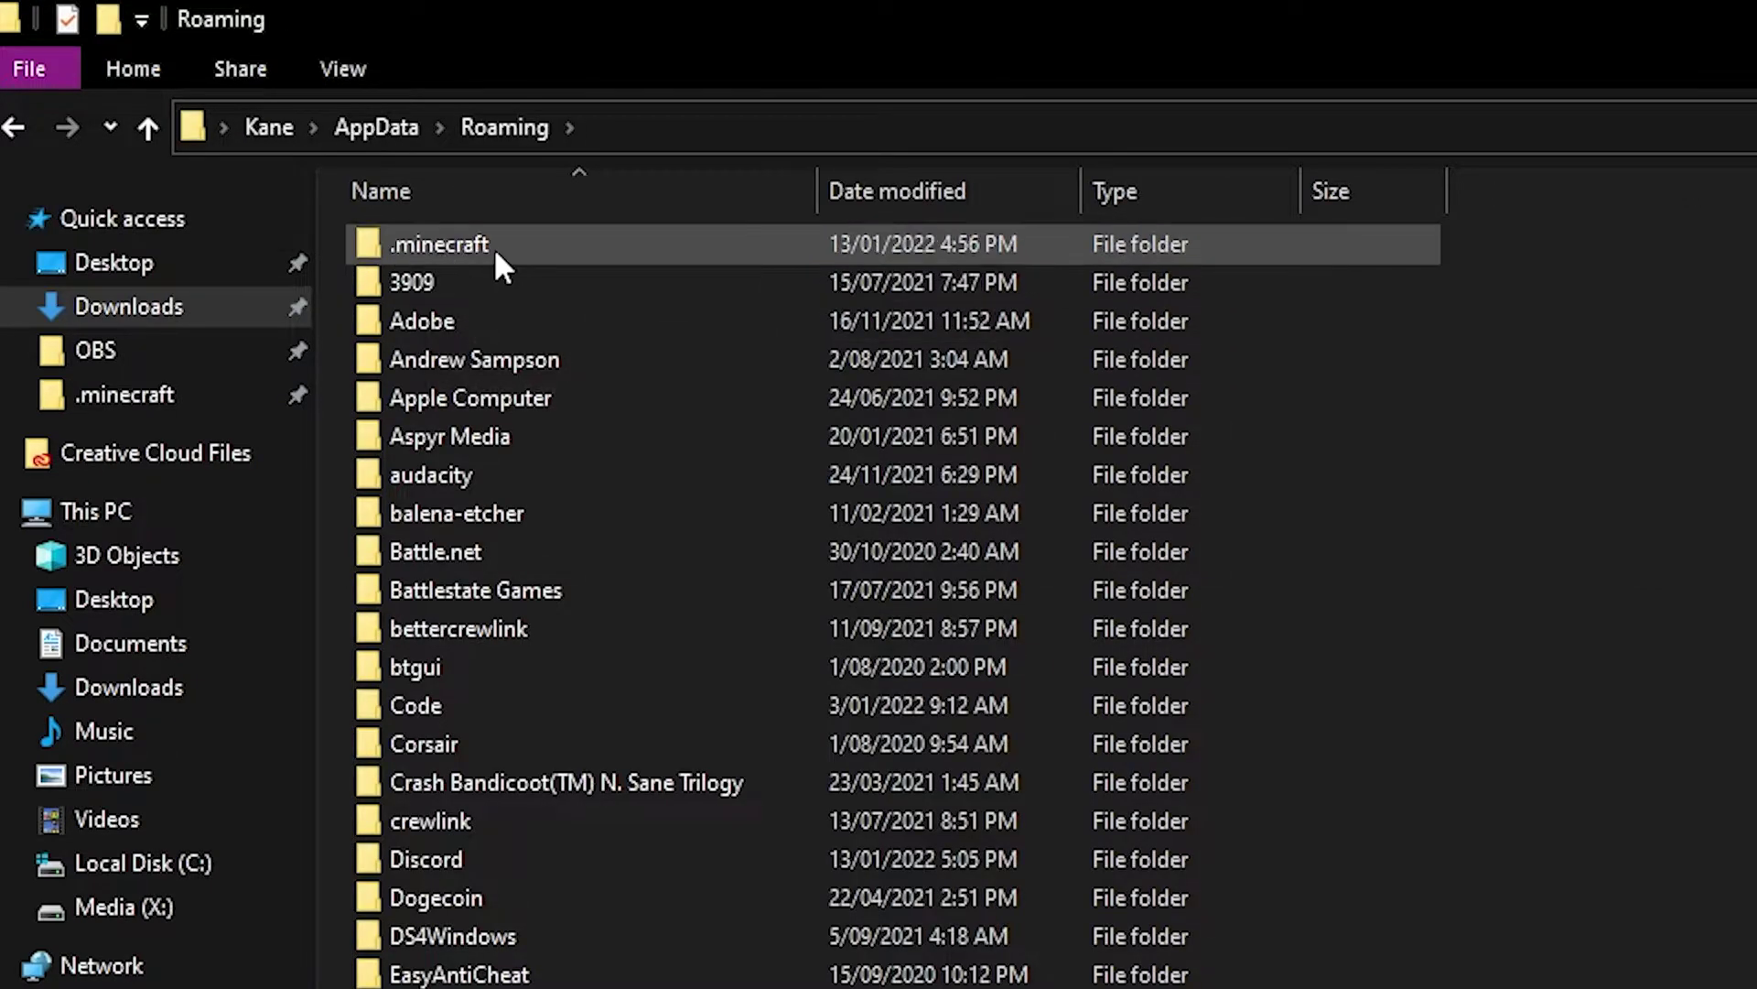
double_click(530, 251)
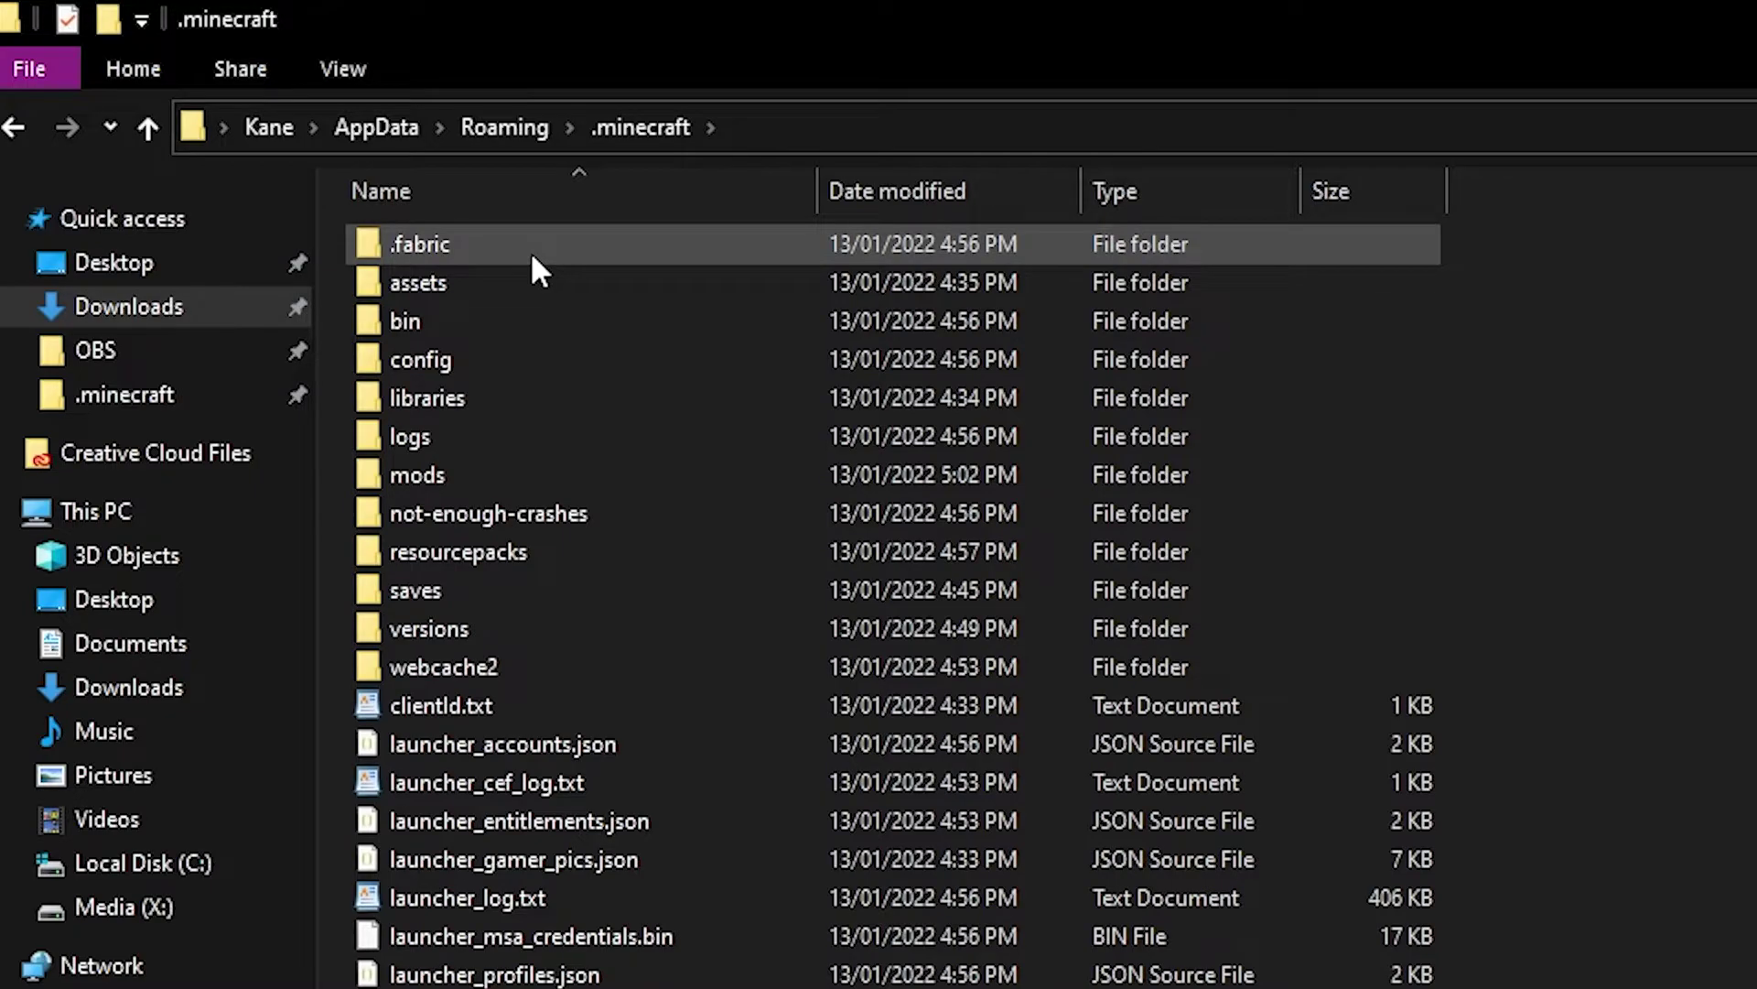
double_click(489, 481)
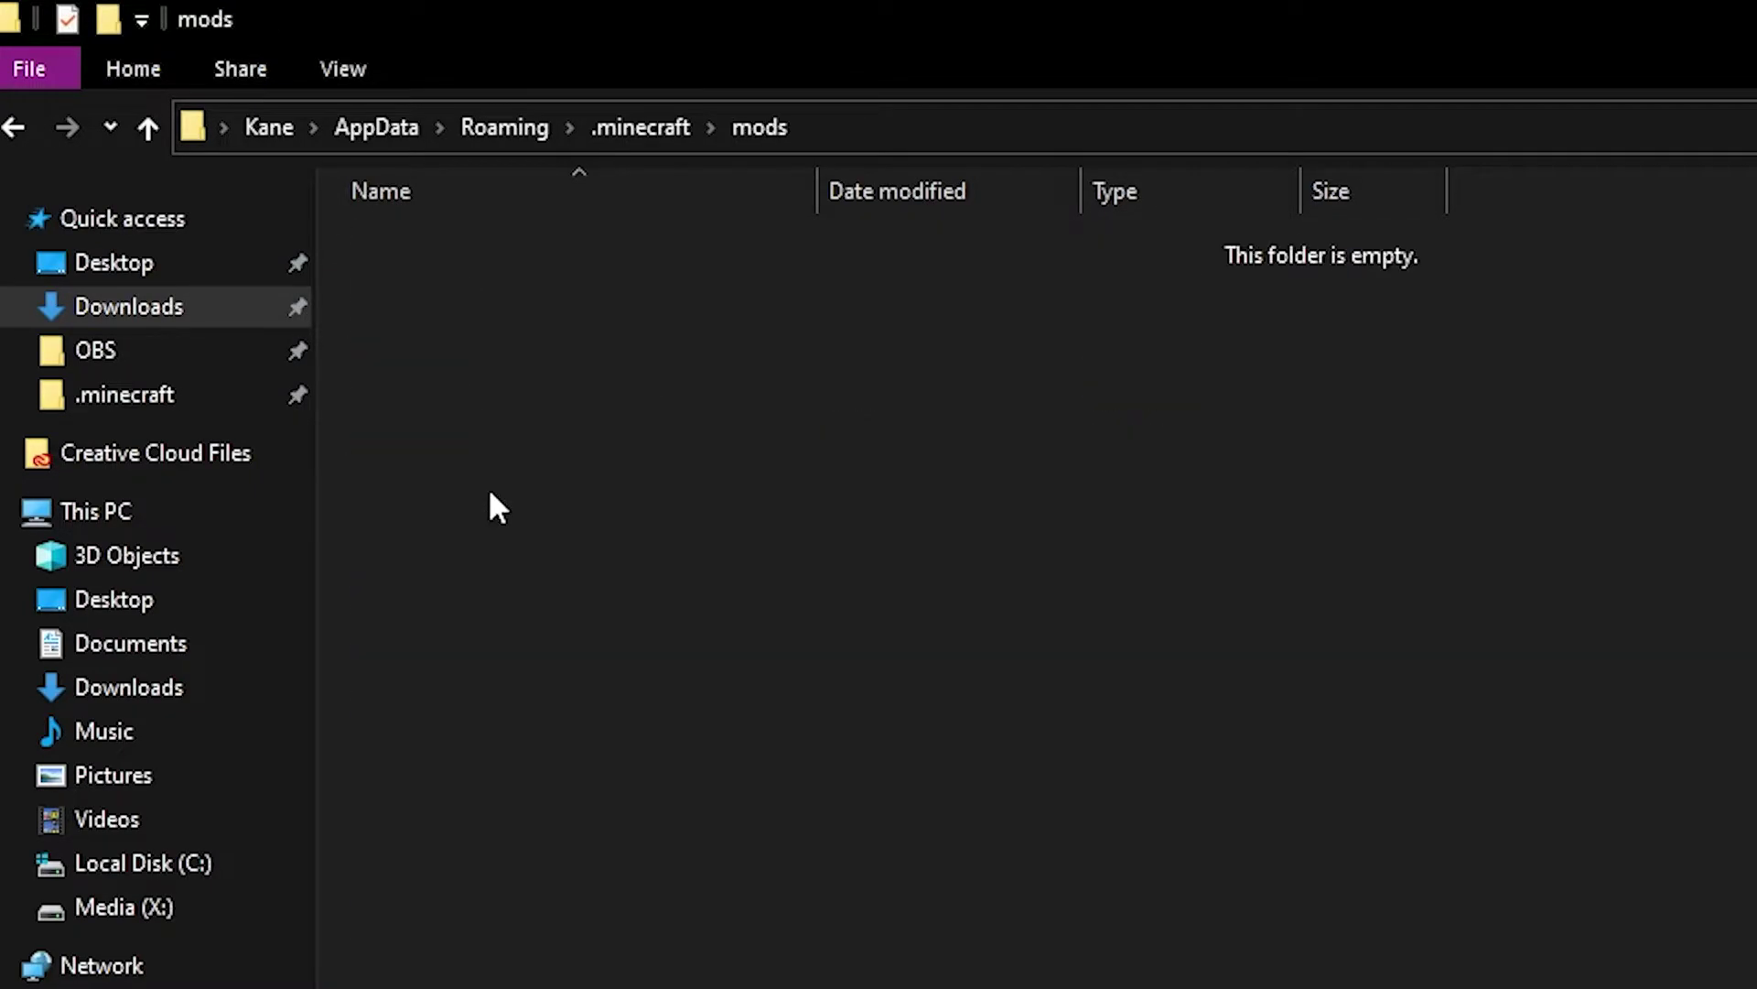
key("ctrl+v")
left_click(597, 797)
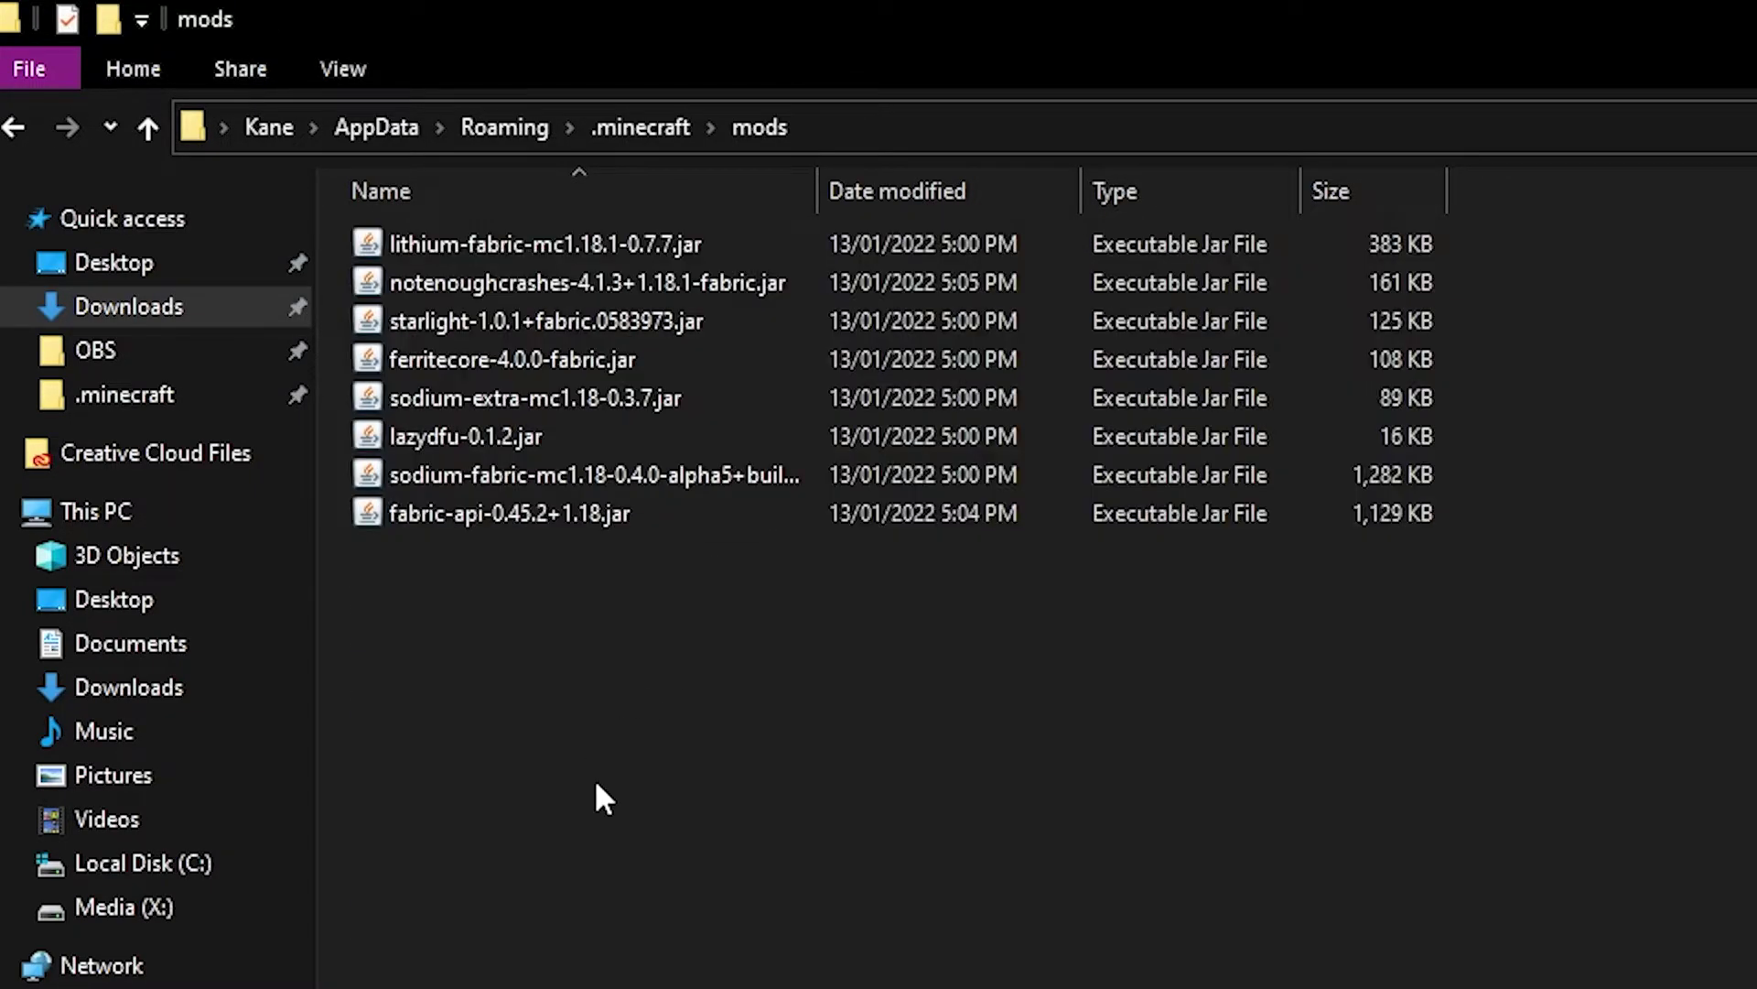
mouse_move(1612, 746)
left_mouse_down()
mouse_move(1432, 491)
mouse_move(378, 4)
left_mouse_up()
left_click(984, 674)
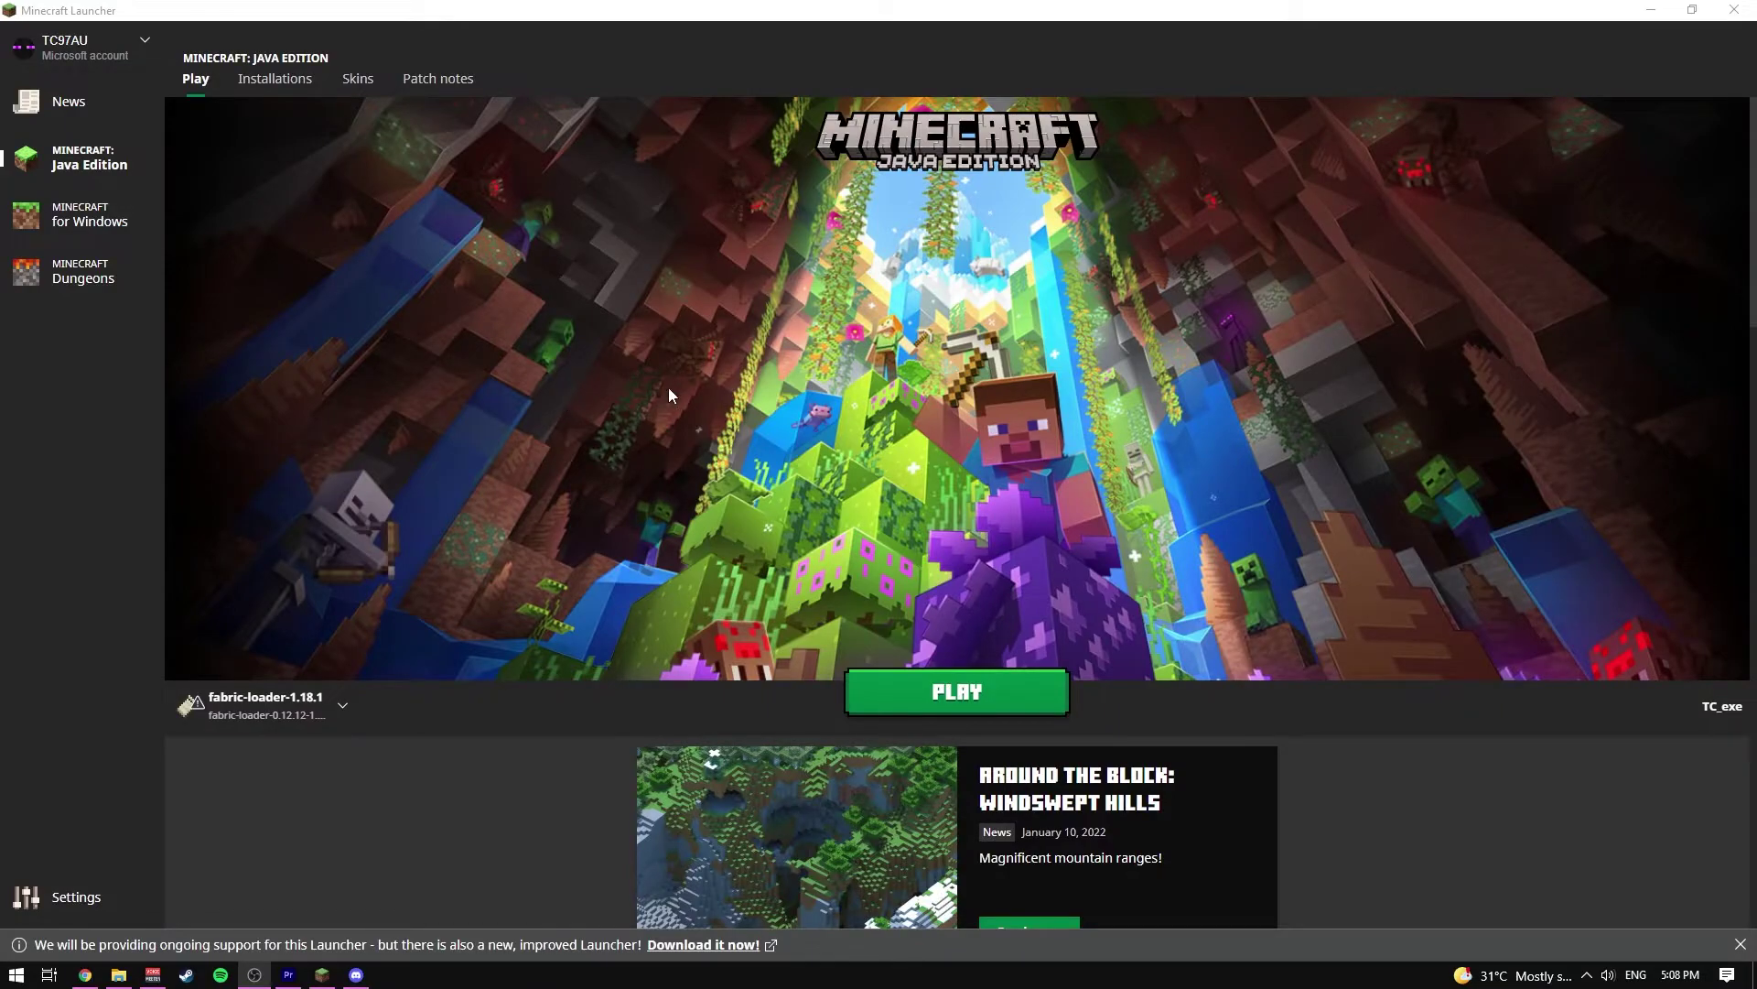
Step: Launch Minecraft using the fabric-loader-1.18.1 profile now that the mods are installed
left_click(236, 706)
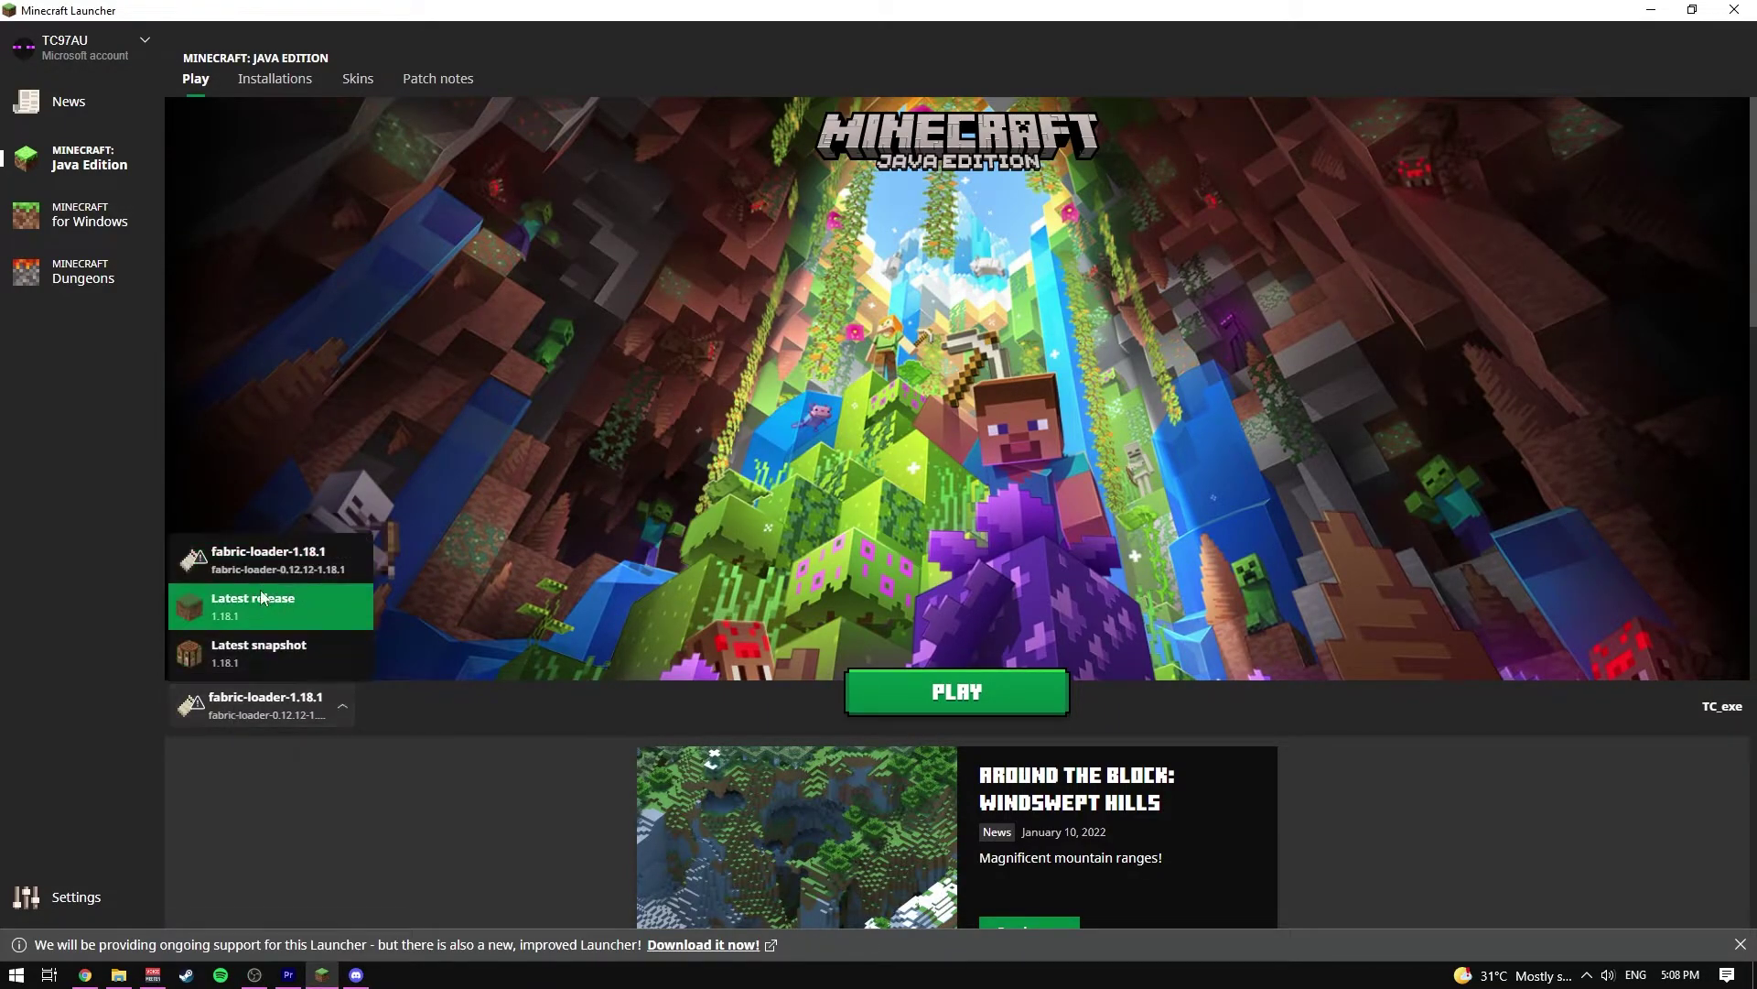
left_click(233, 560)
left_click(958, 701)
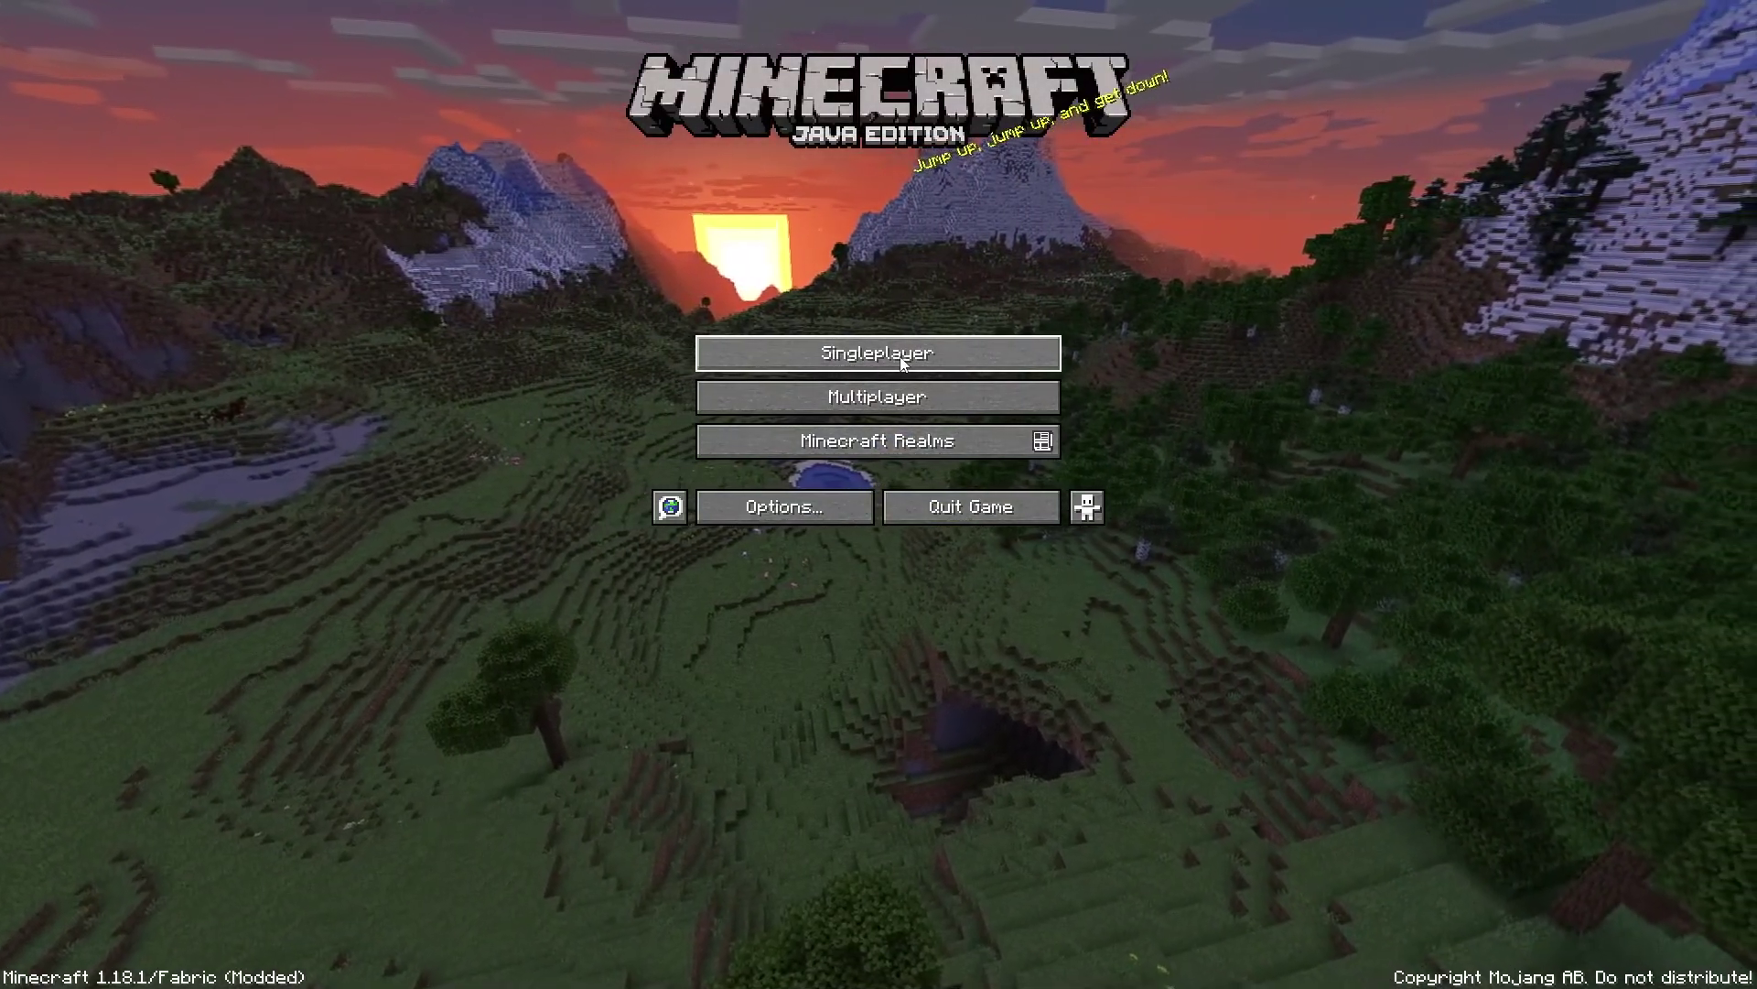
Step: Open Options, then Video Settings, and view the Quality, Performance and Advanced pages
left_click(766, 512)
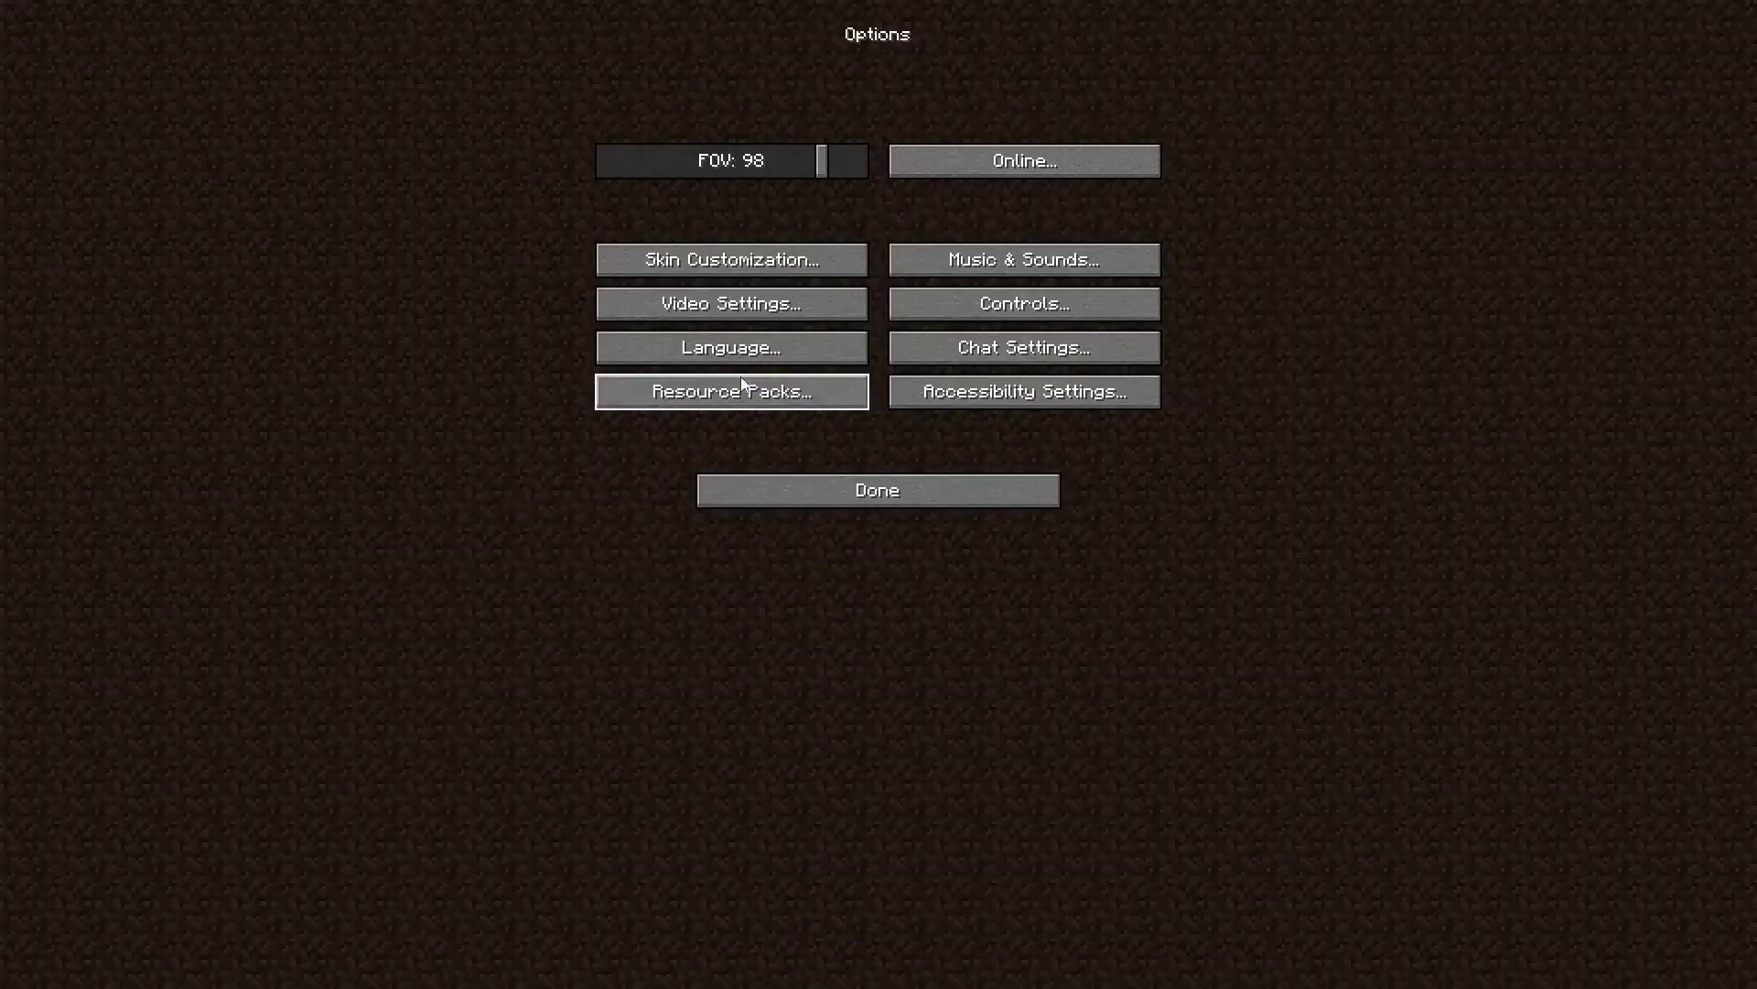
left_click(732, 312)
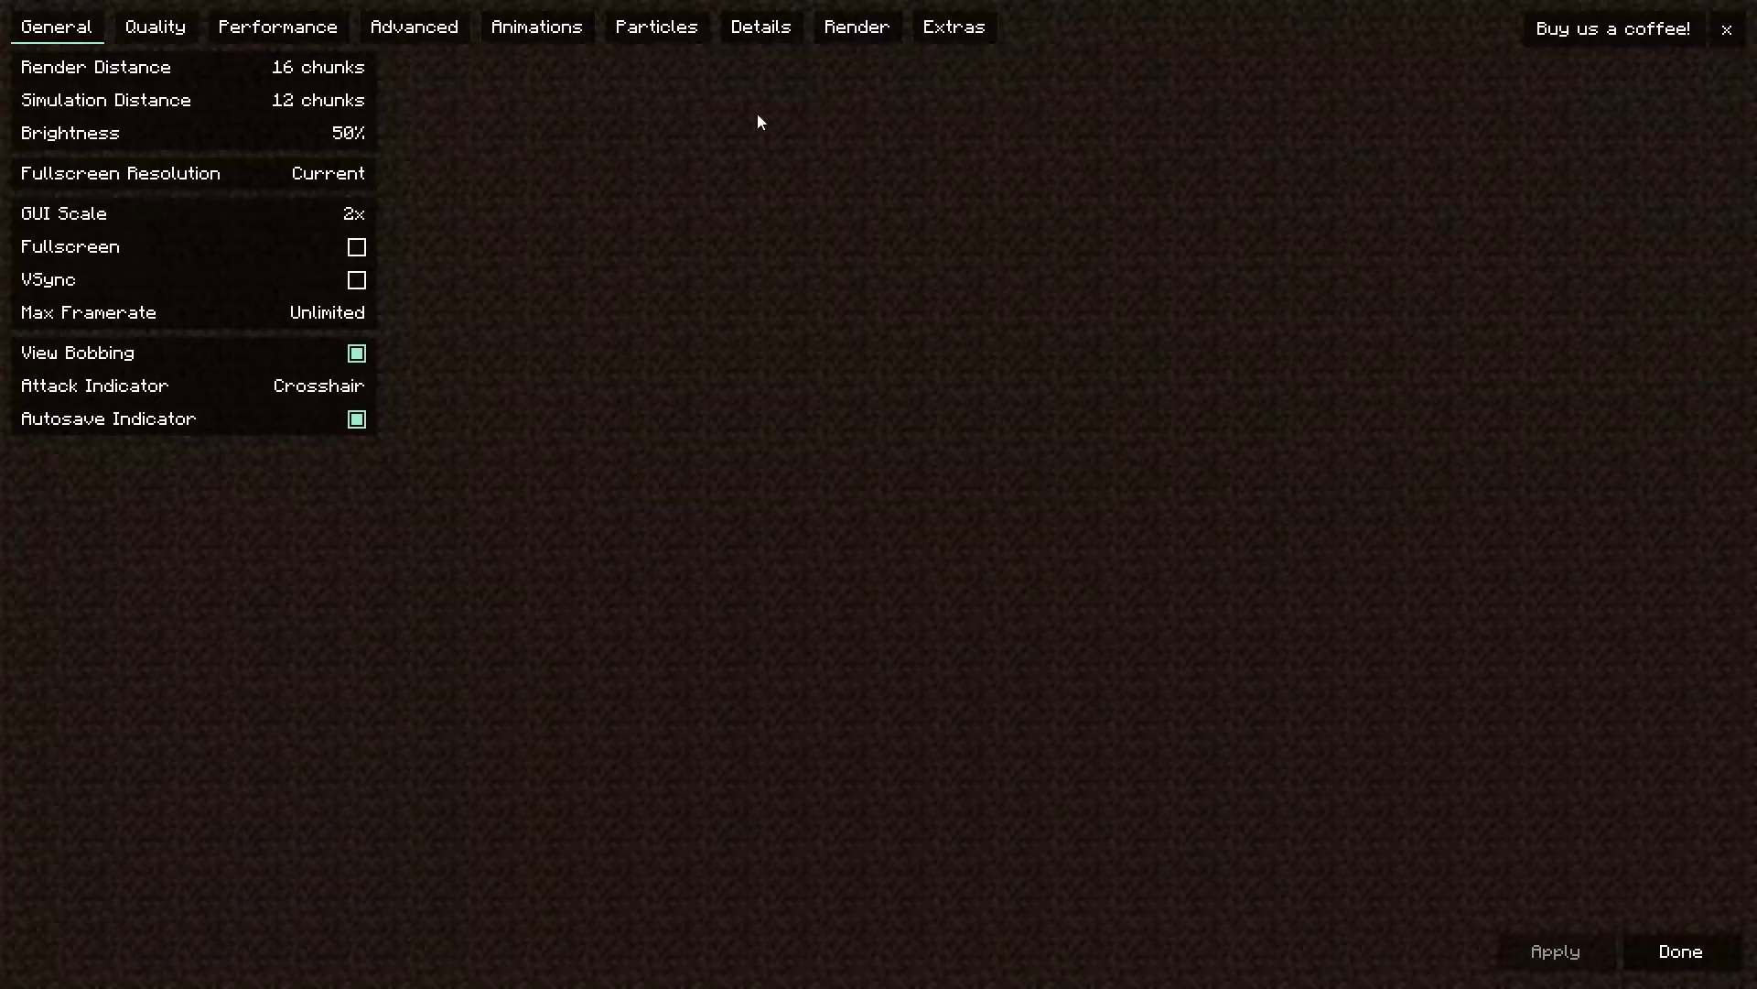
left_click(162, 31)
left_click(285, 25)
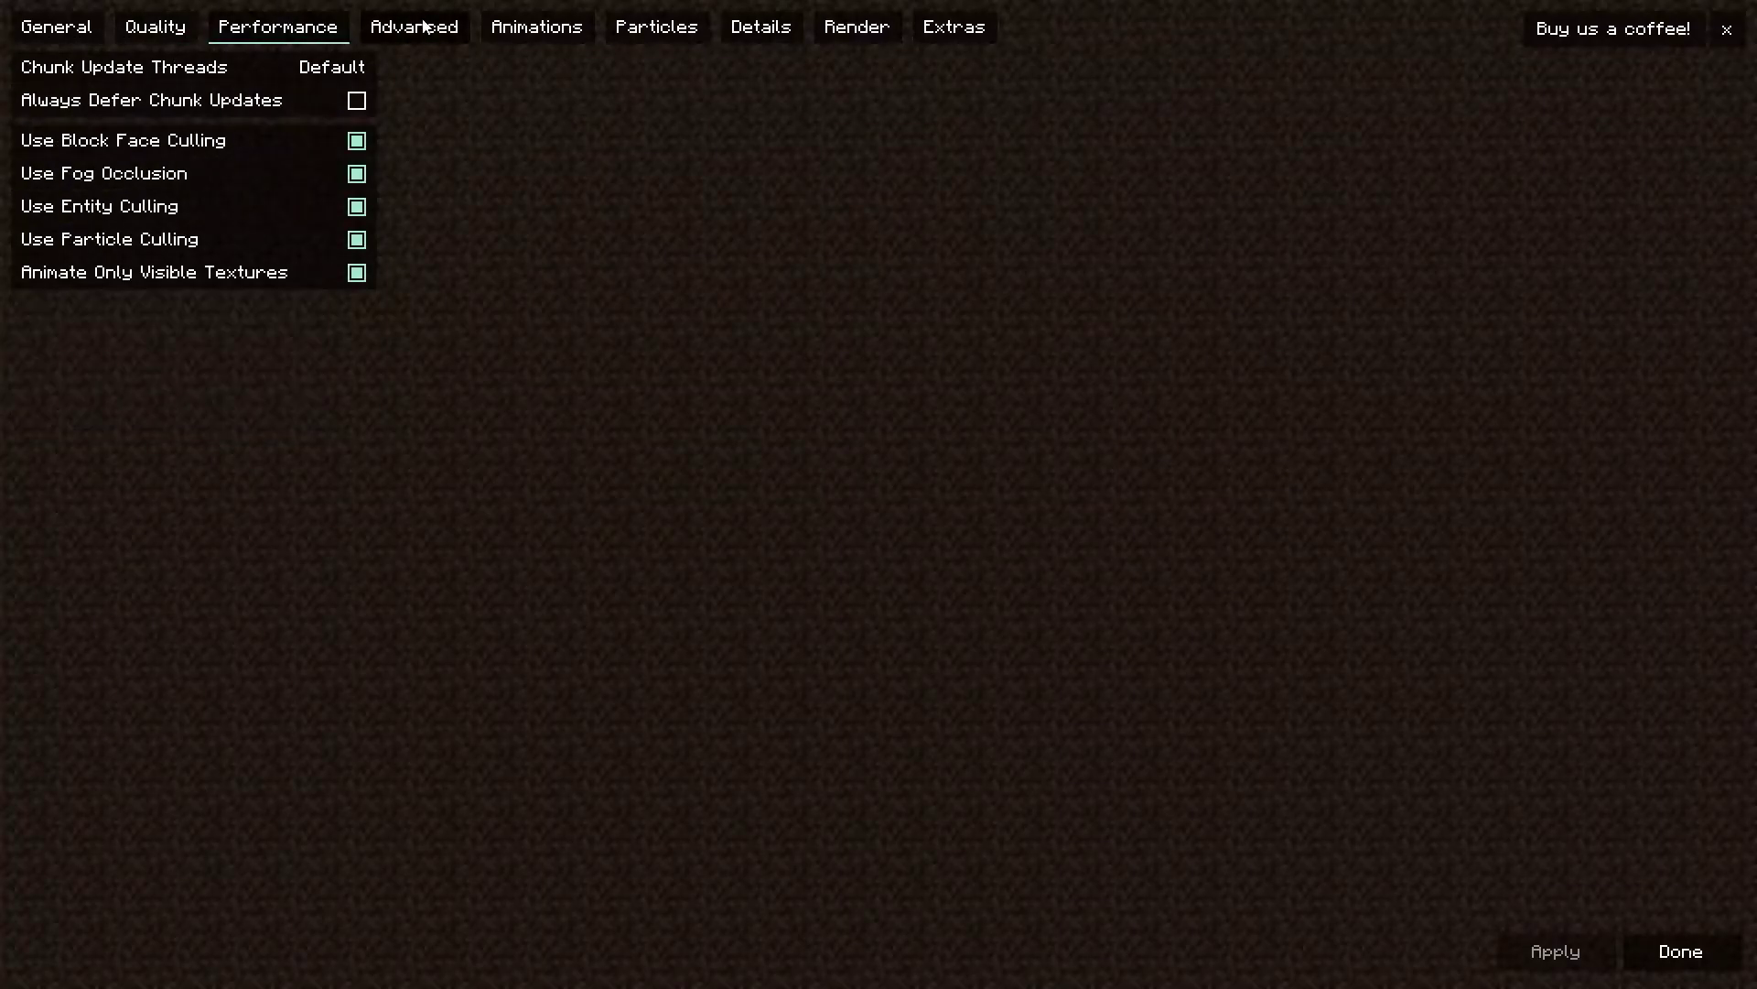
left_click(424, 26)
Step: Browse the Animations, Particles, Details, Render and Extras video settings pages
left_click(542, 31)
left_click(660, 34)
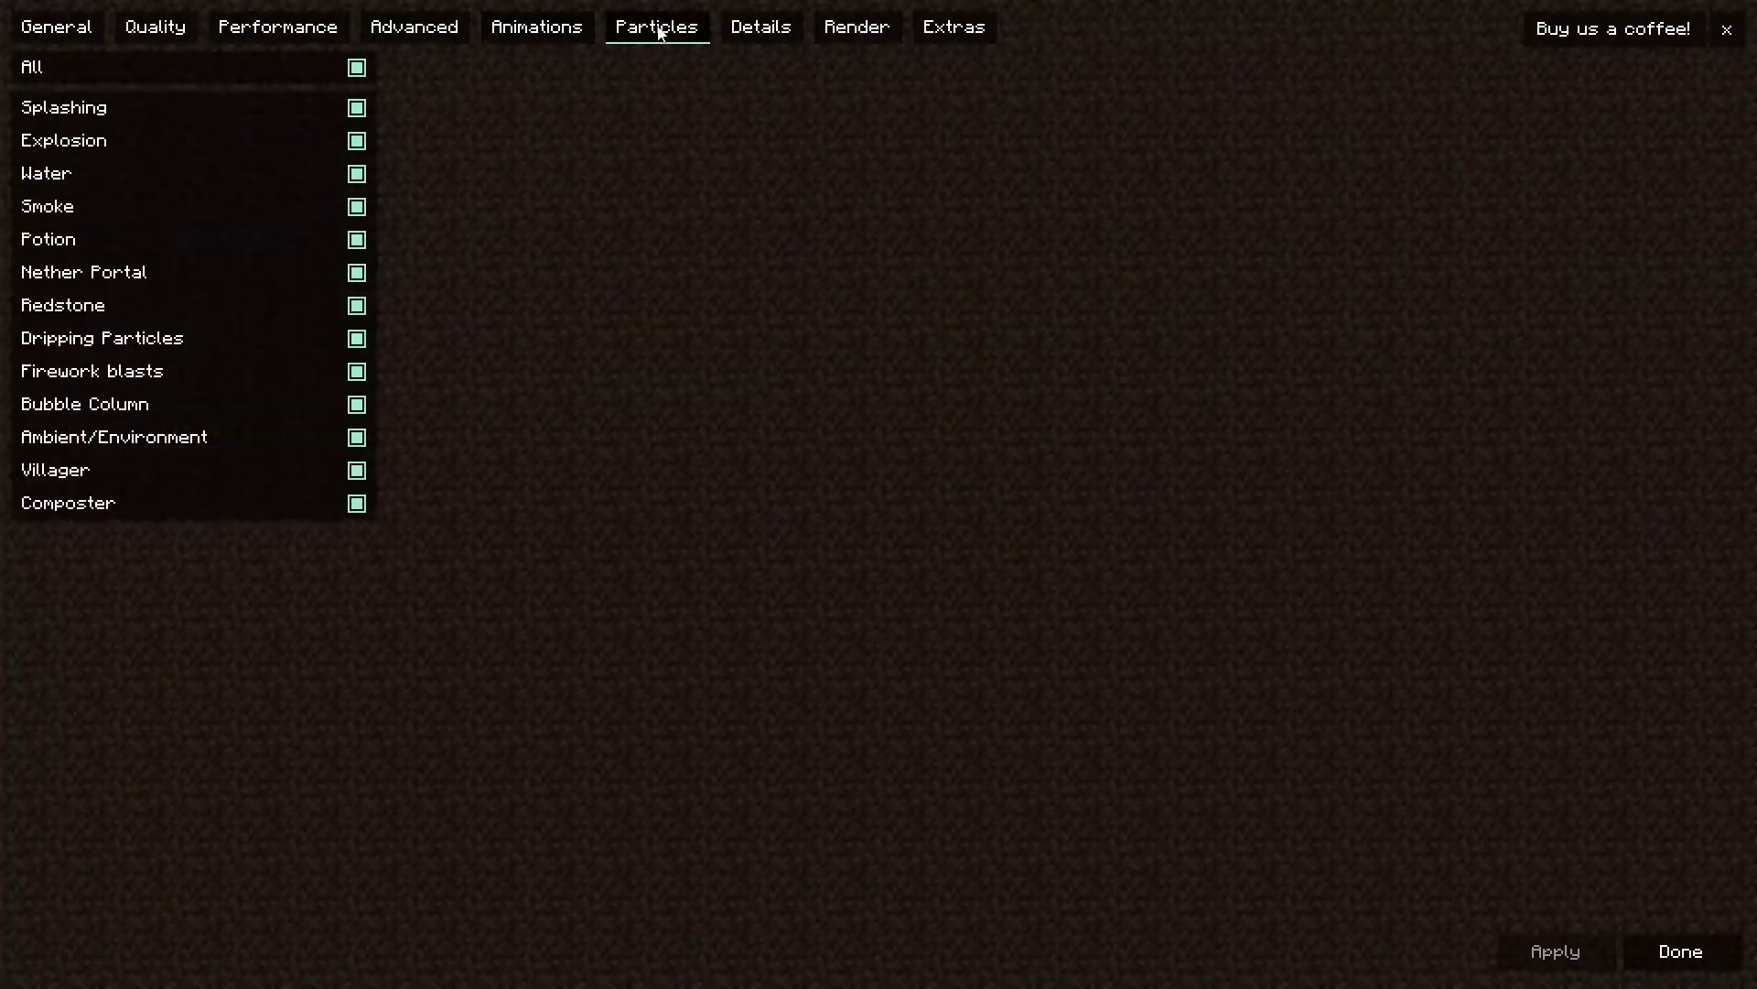
left_click(754, 32)
left_click(857, 27)
left_click(961, 30)
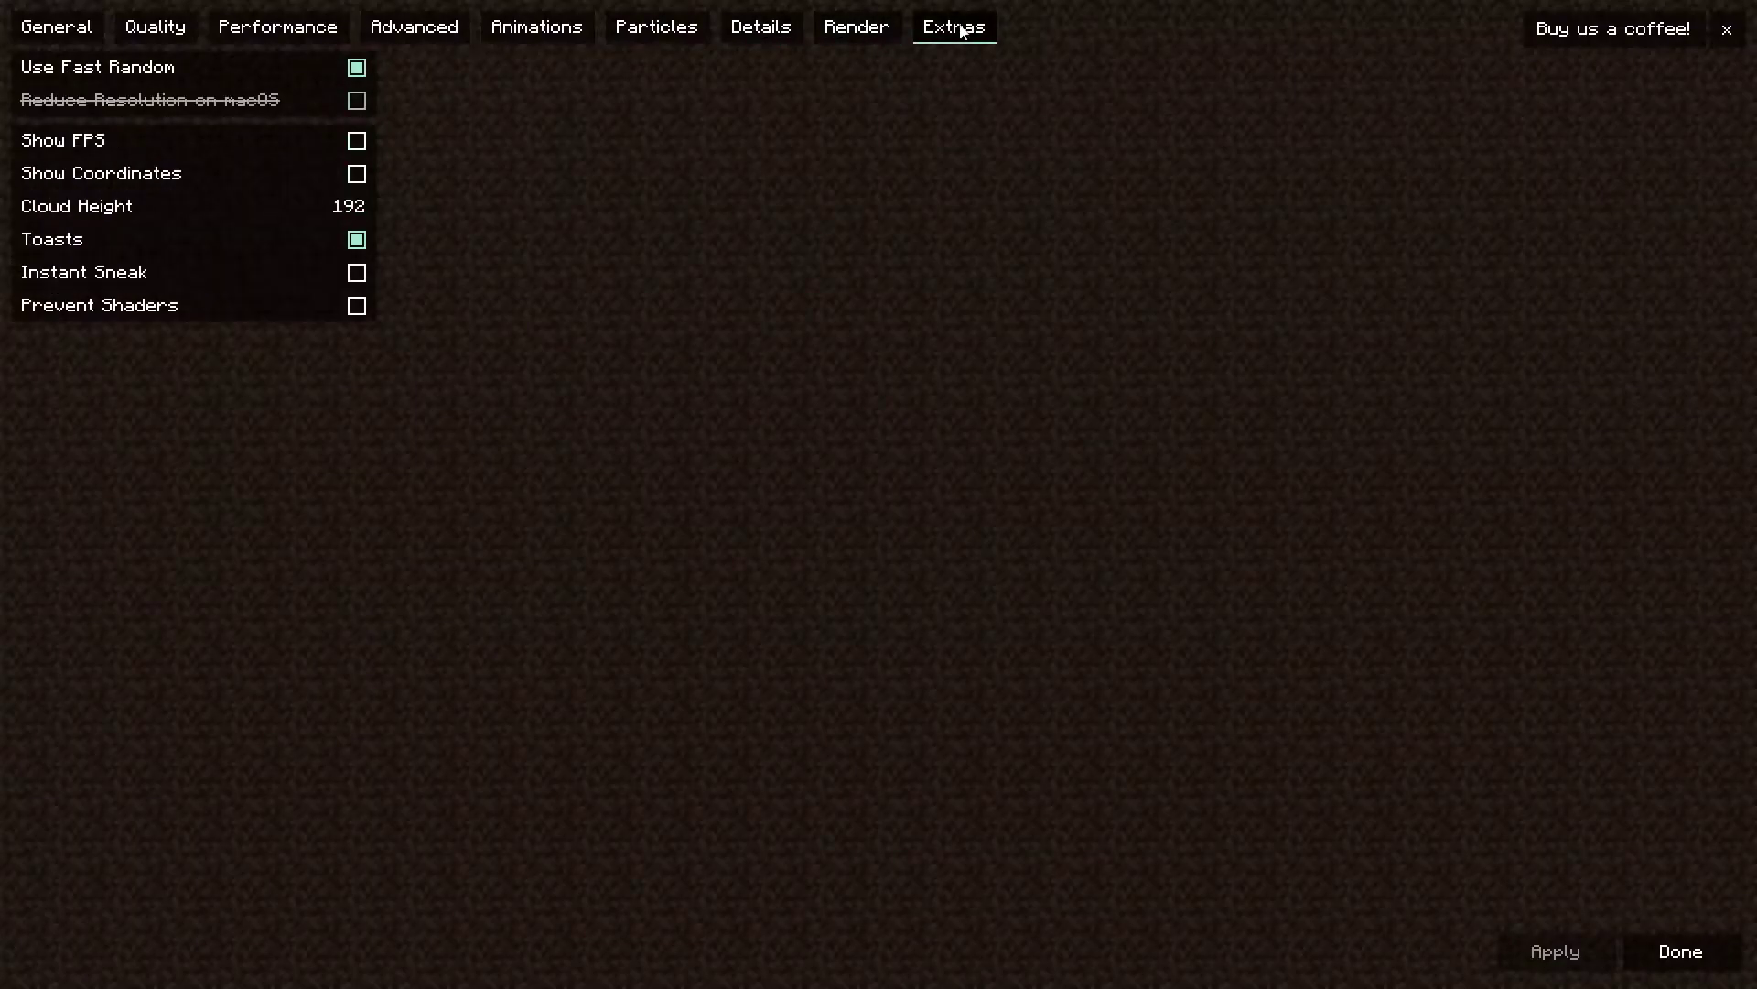
Step: Check the Render, Details and General video tabs, then set the Render tab's Fog slider to OFF
left_click(874, 30)
left_click(756, 30)
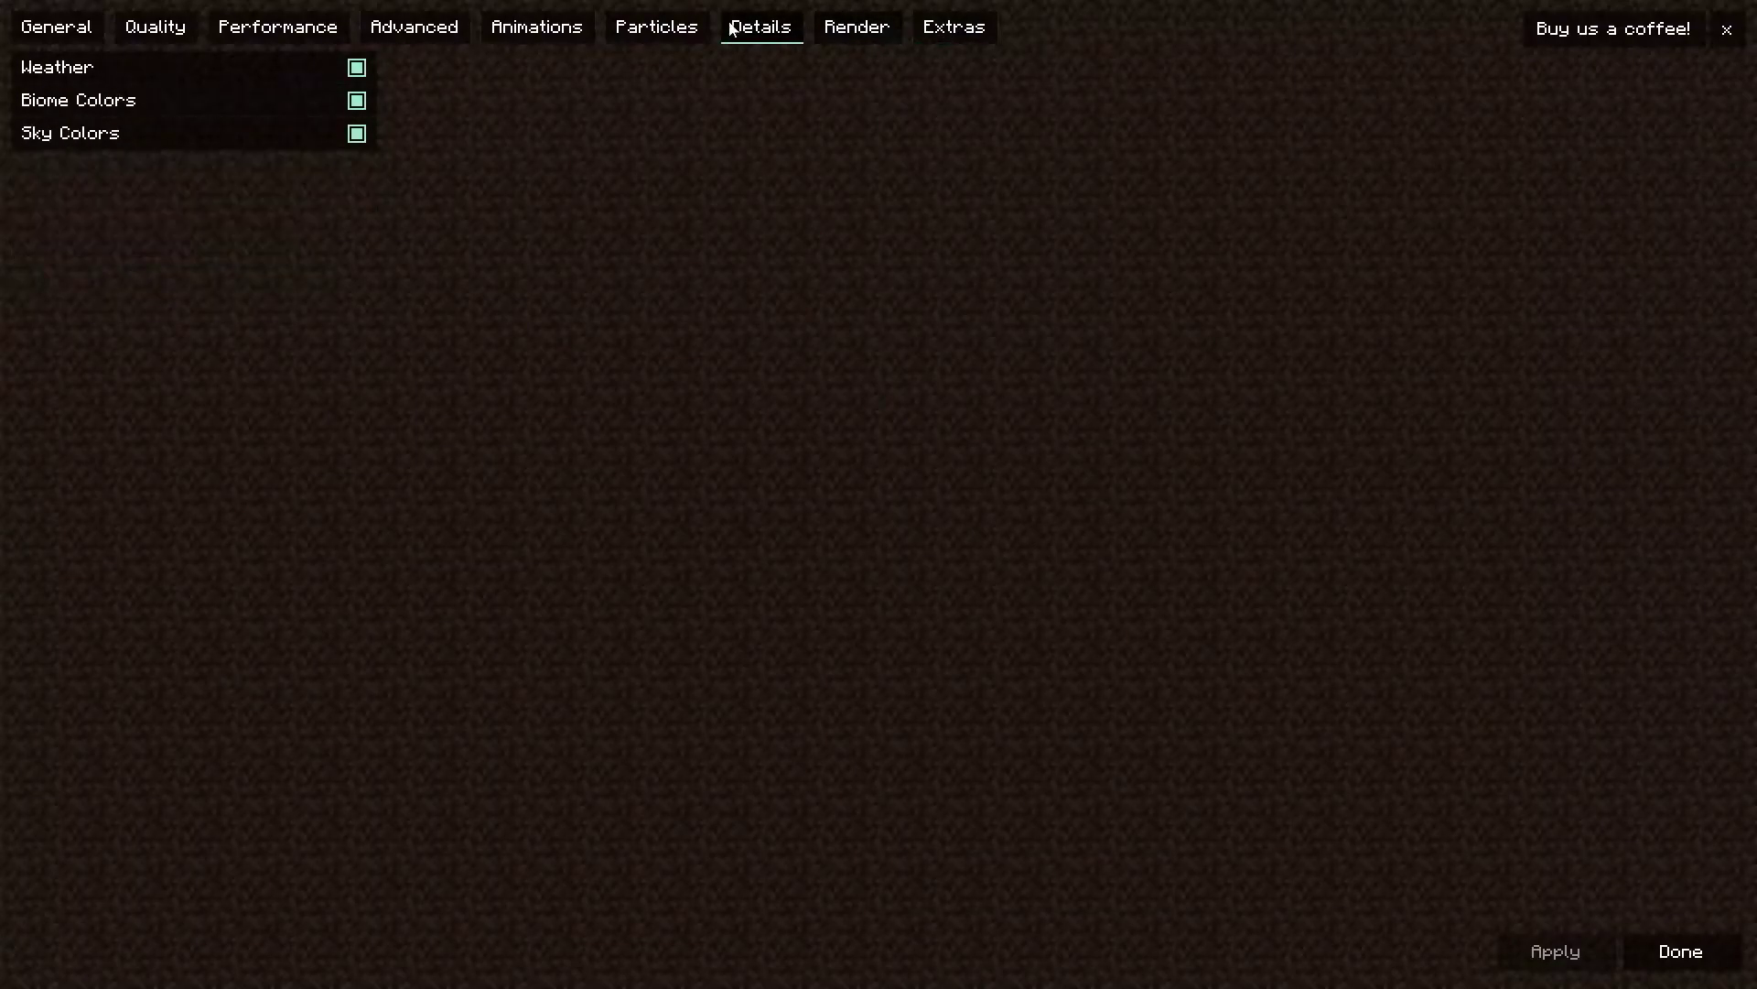
left_click(63, 28)
left_click(857, 38)
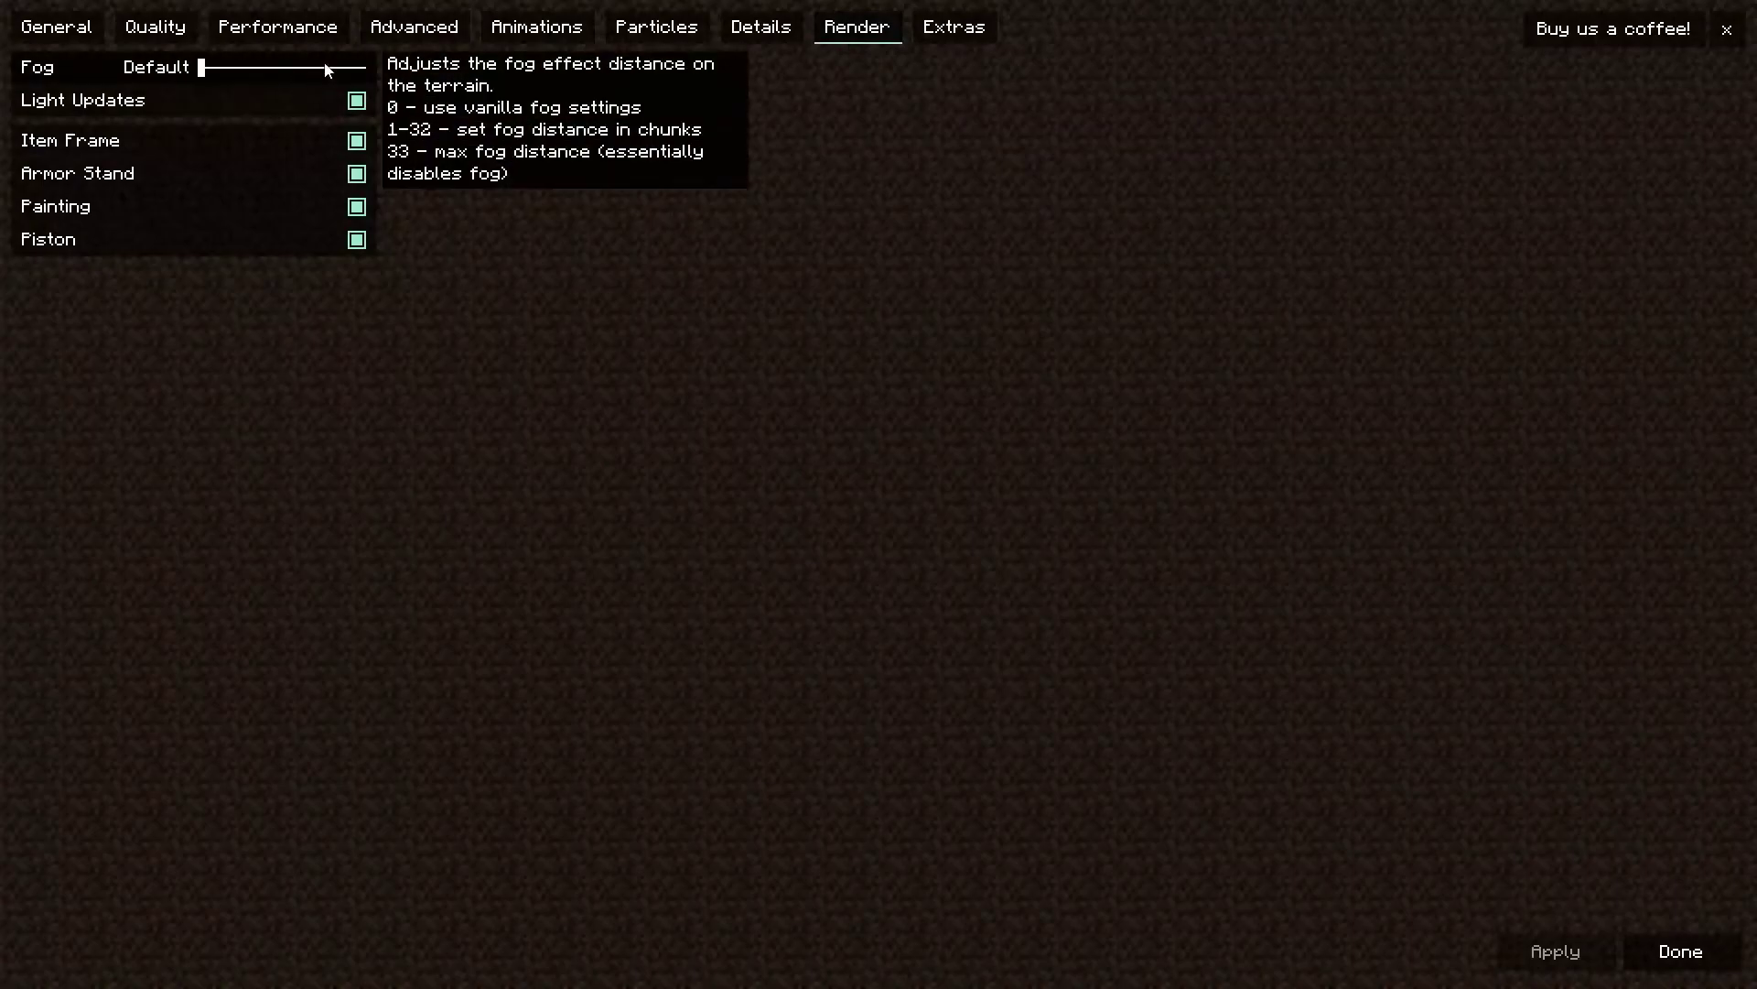
left_click_drag(313, 72, 529, 75)
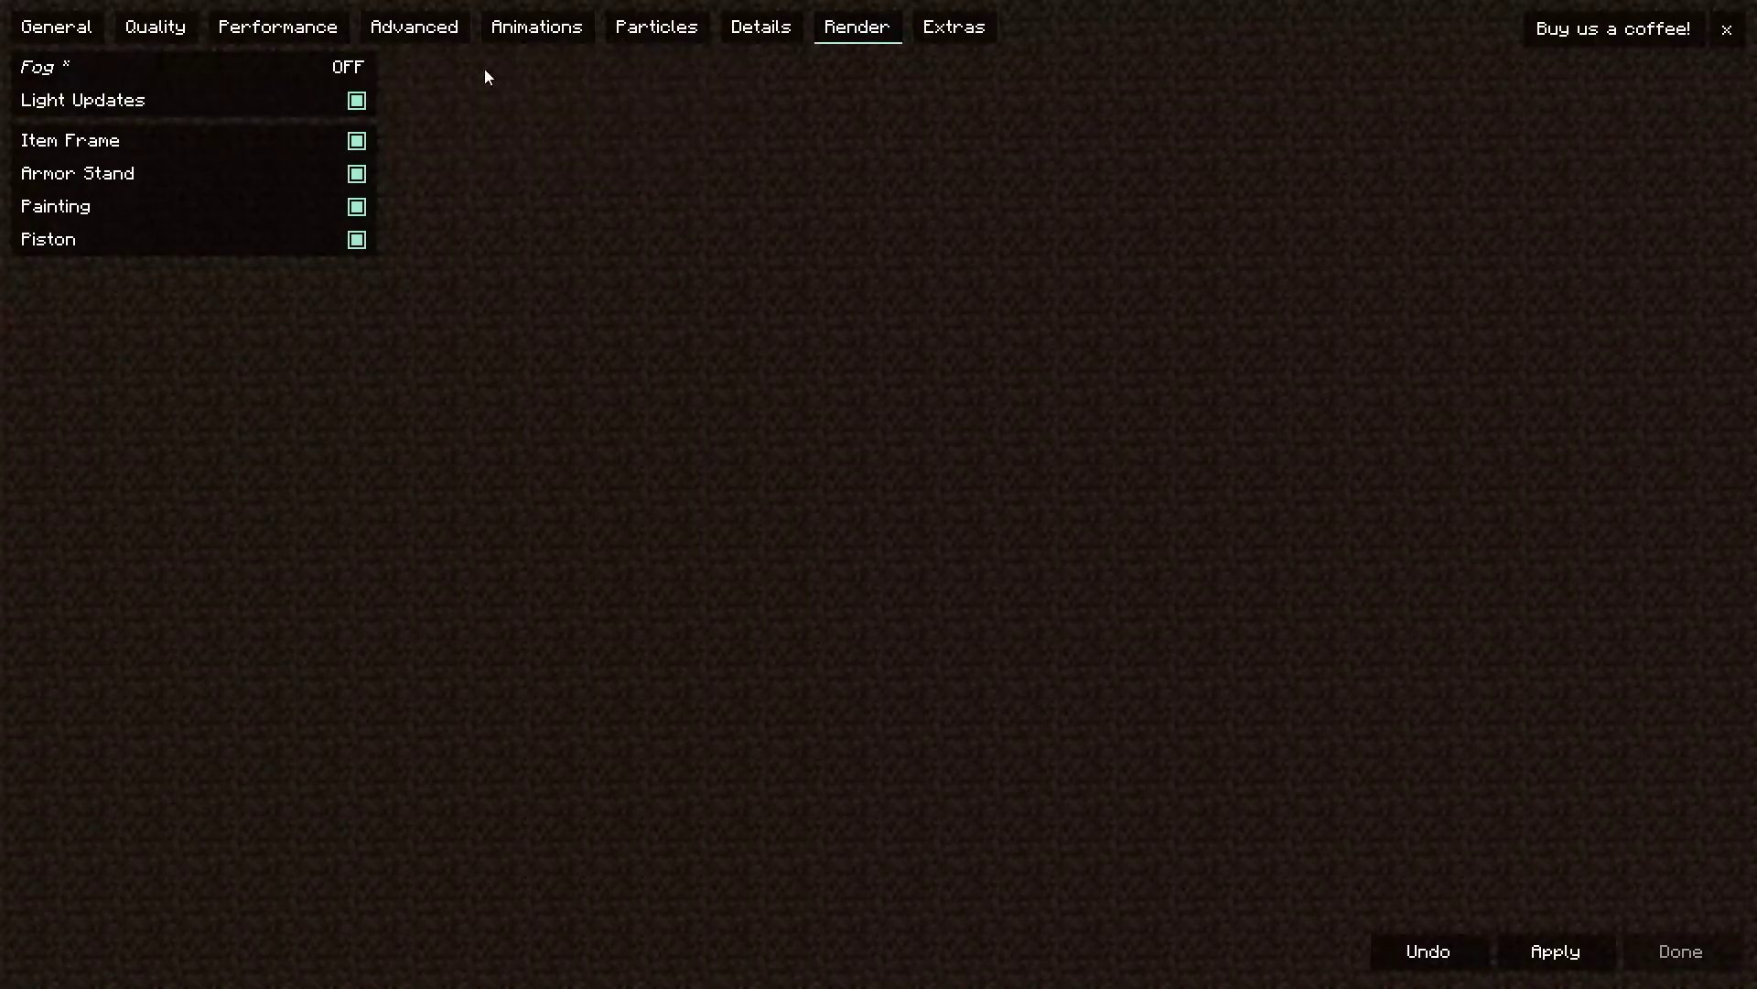
Step: Apply the fog change, close Video Settings and return to the Minecraft title screen
left_click(1557, 950)
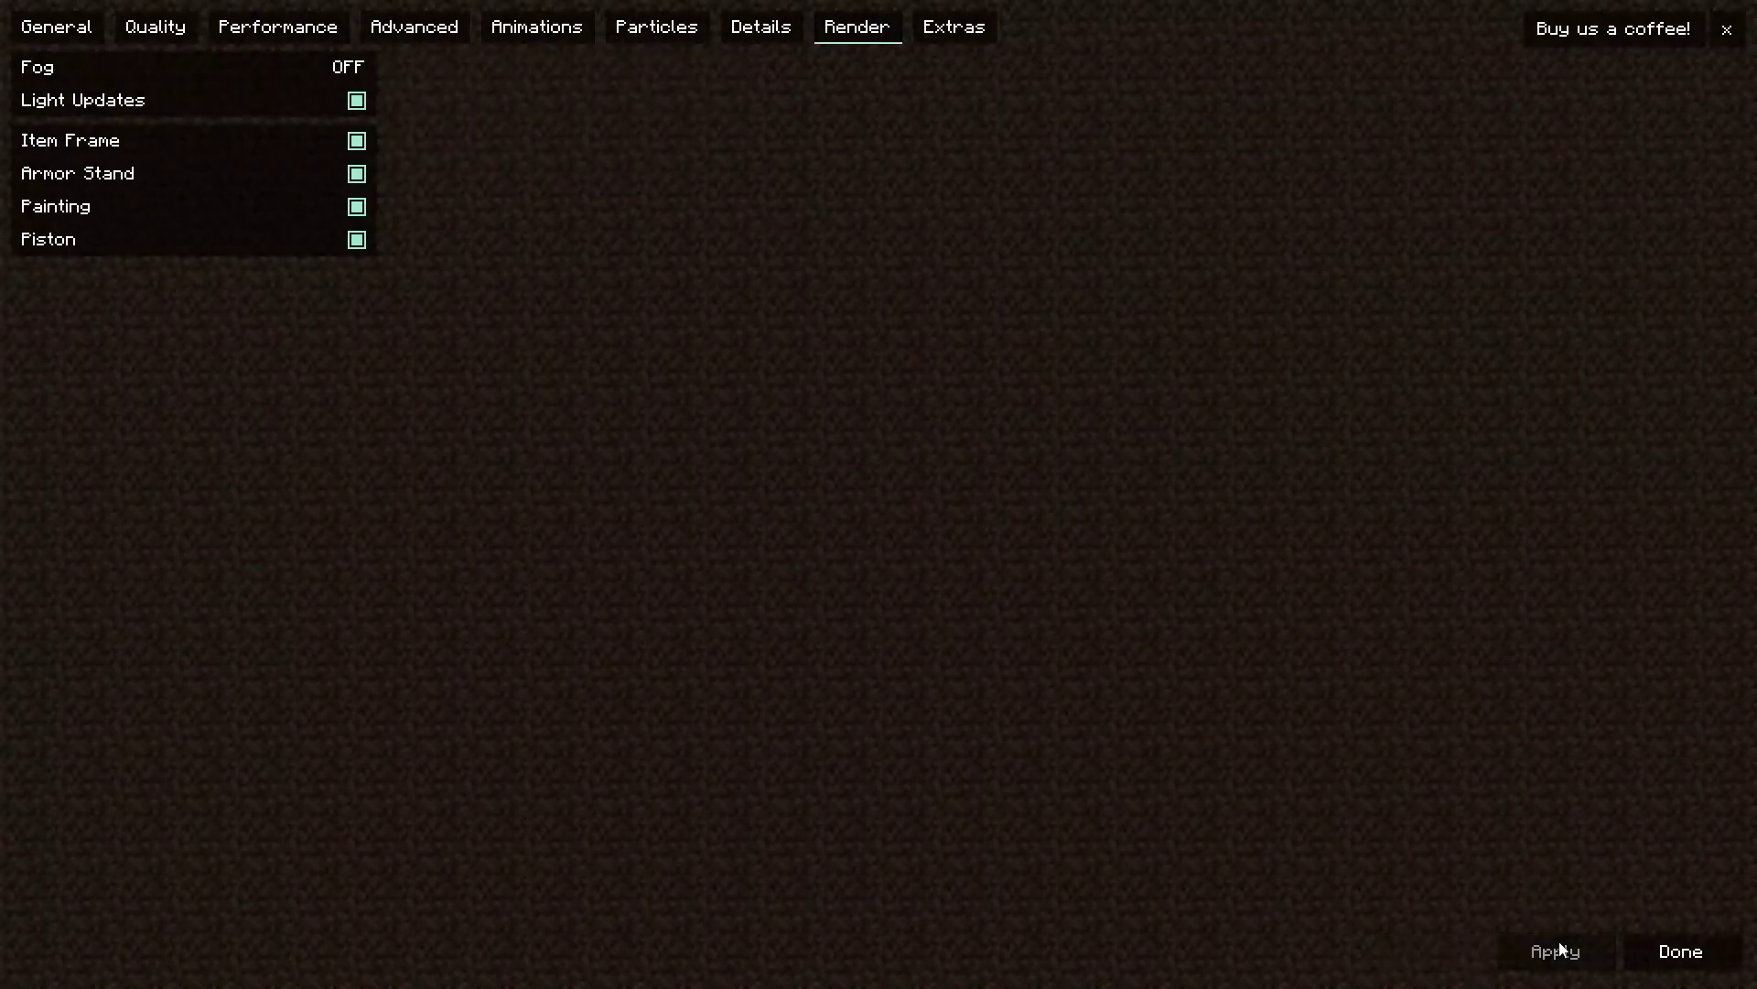
left_click(1693, 960)
left_click(1010, 501)
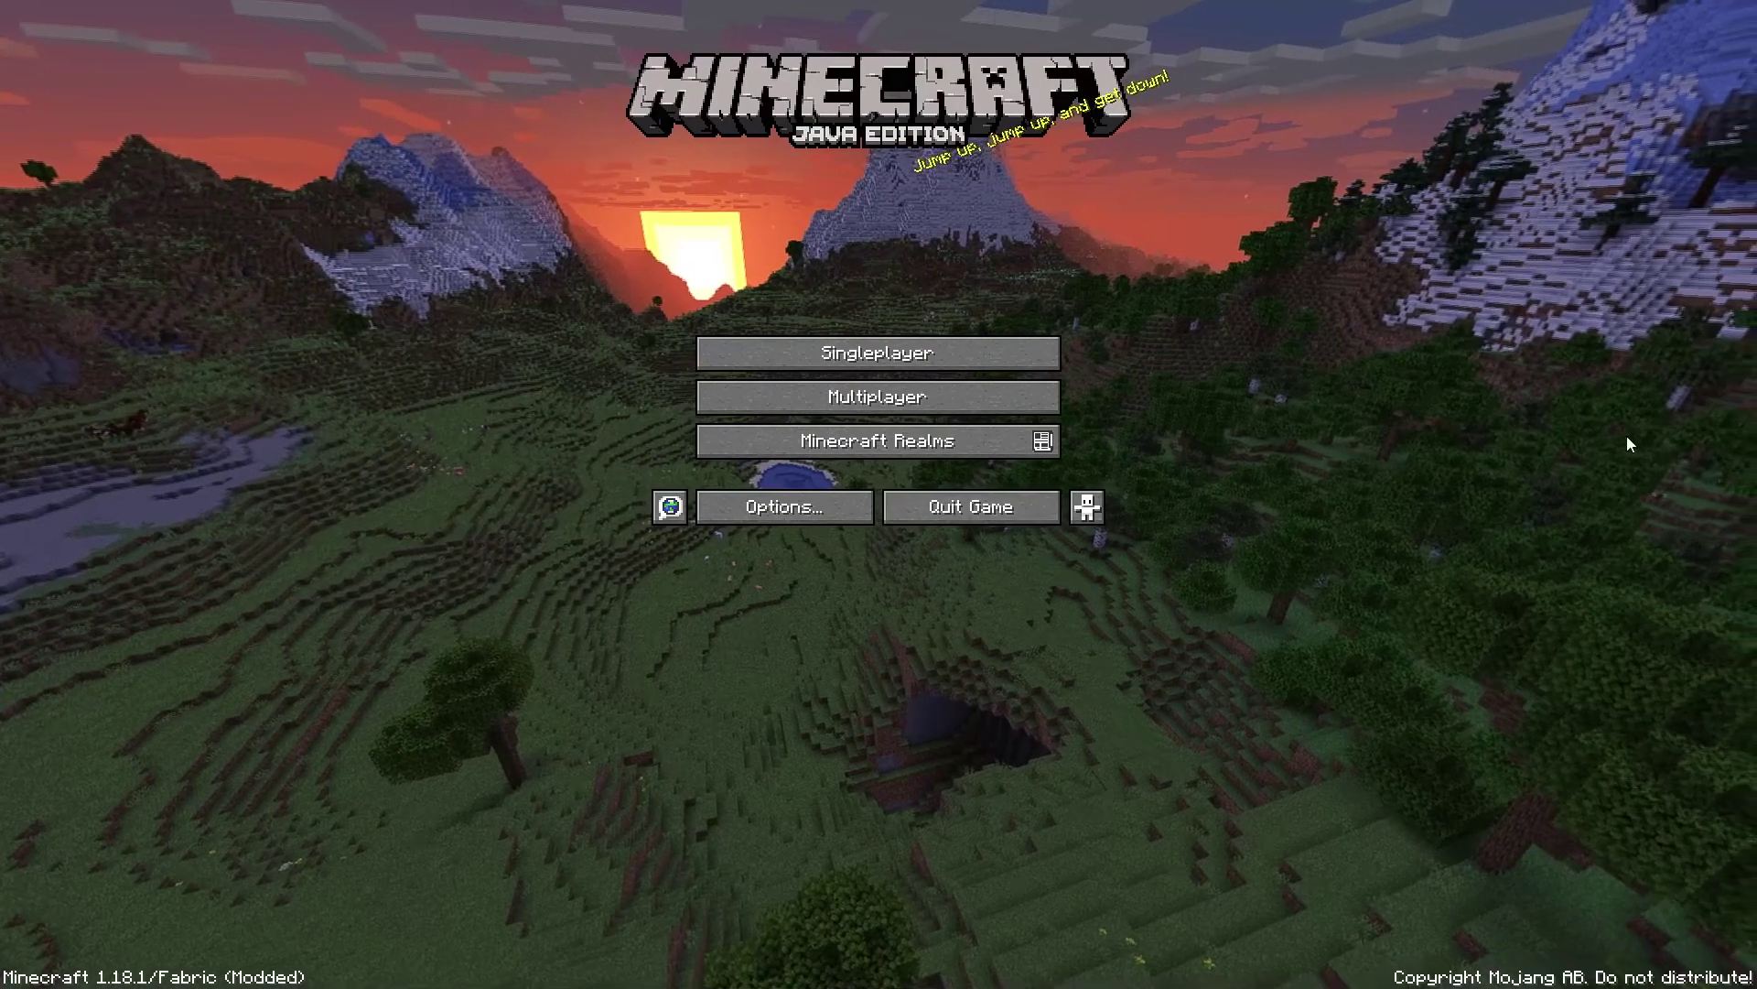